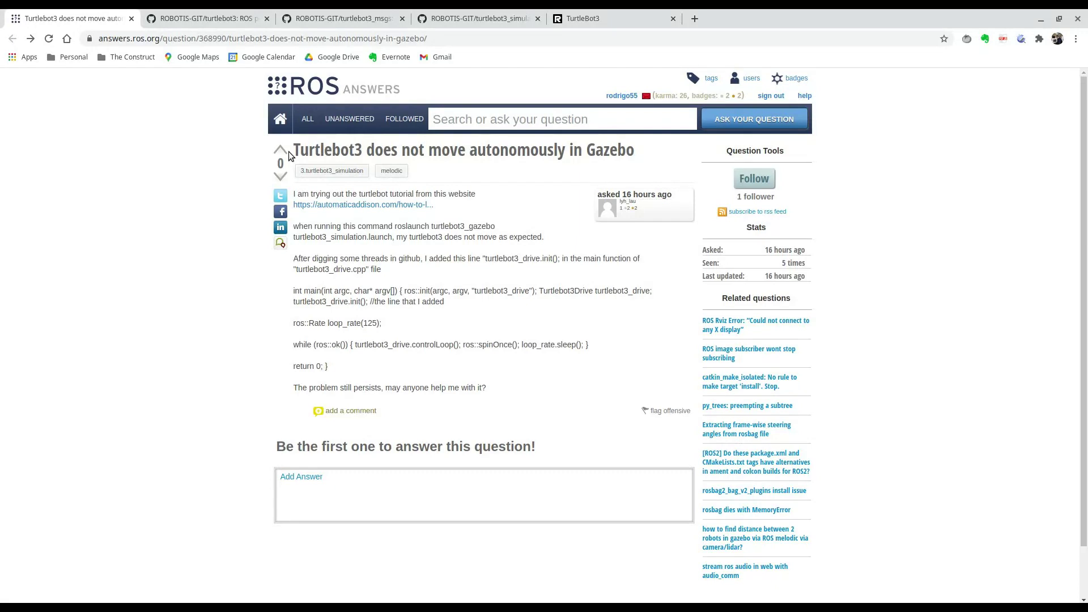
Open the question's automaticaddison.com tutorial link in a new tab and highlight the roslaunch command
left_click_drag(294, 151, 432, 154)
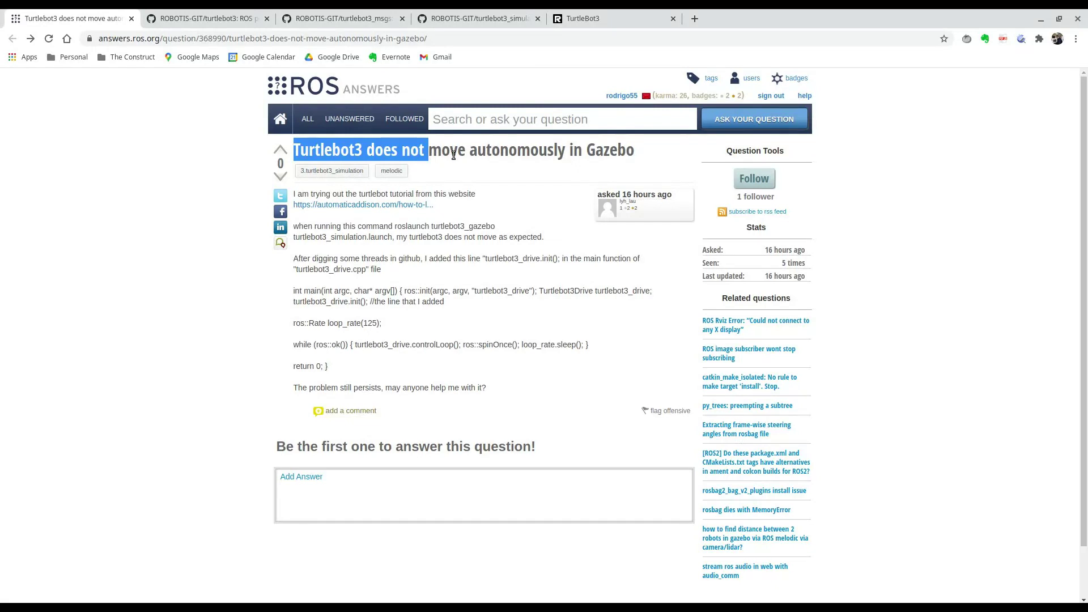
left_click(342, 154)
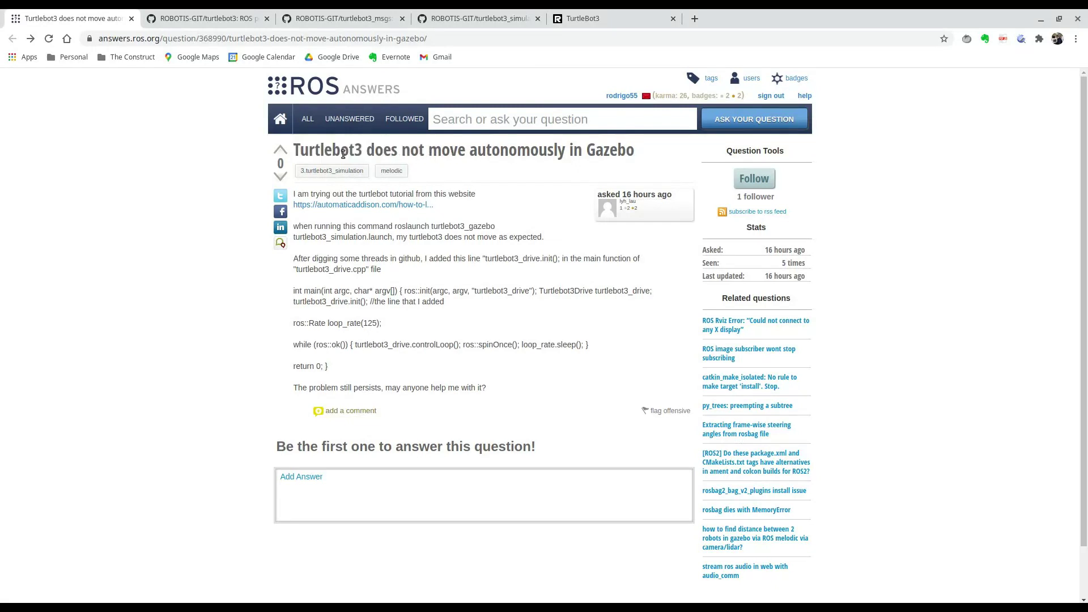
right_click(344, 211)
left_click(386, 217)
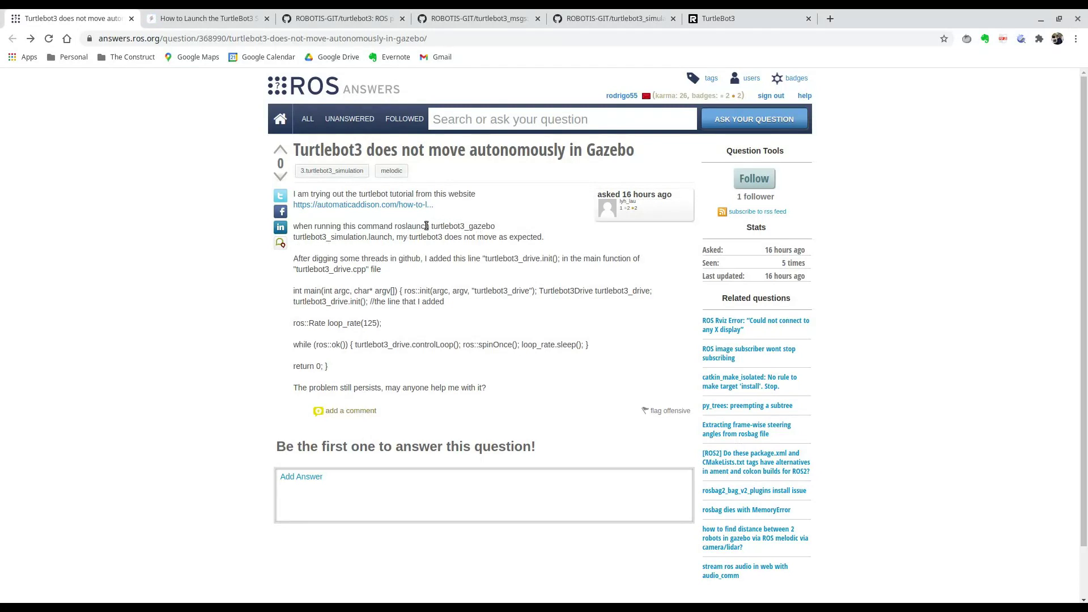
left_click_drag(426, 226, 392, 240)
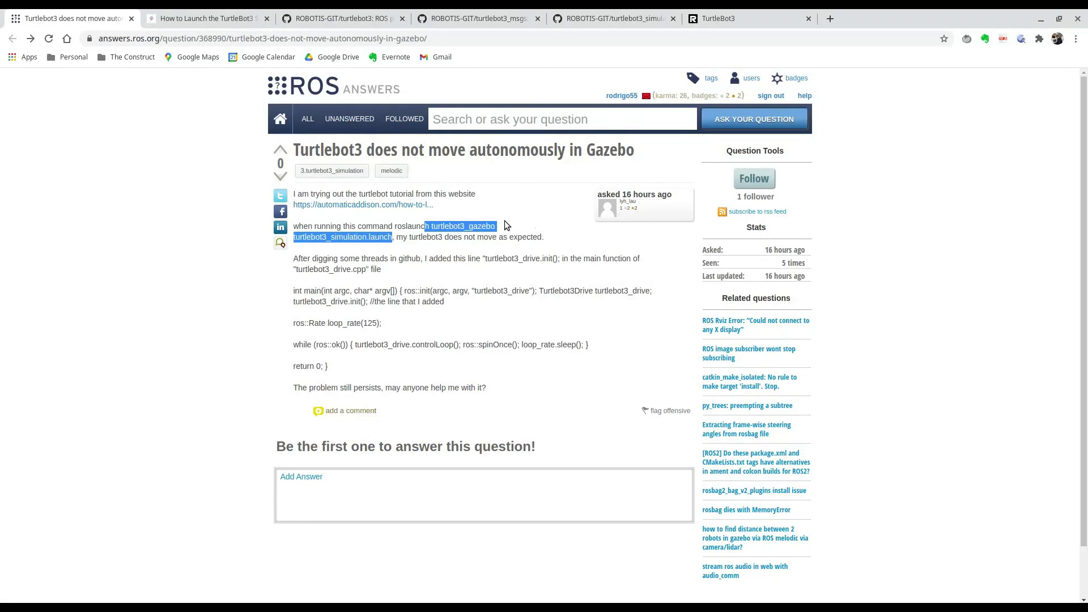
Read the Directions of the Automatic Addison TurtleBot3 launch tutorial, then move to the ROBOTIS-GIT turtlebot3 repository
left_click(219, 23)
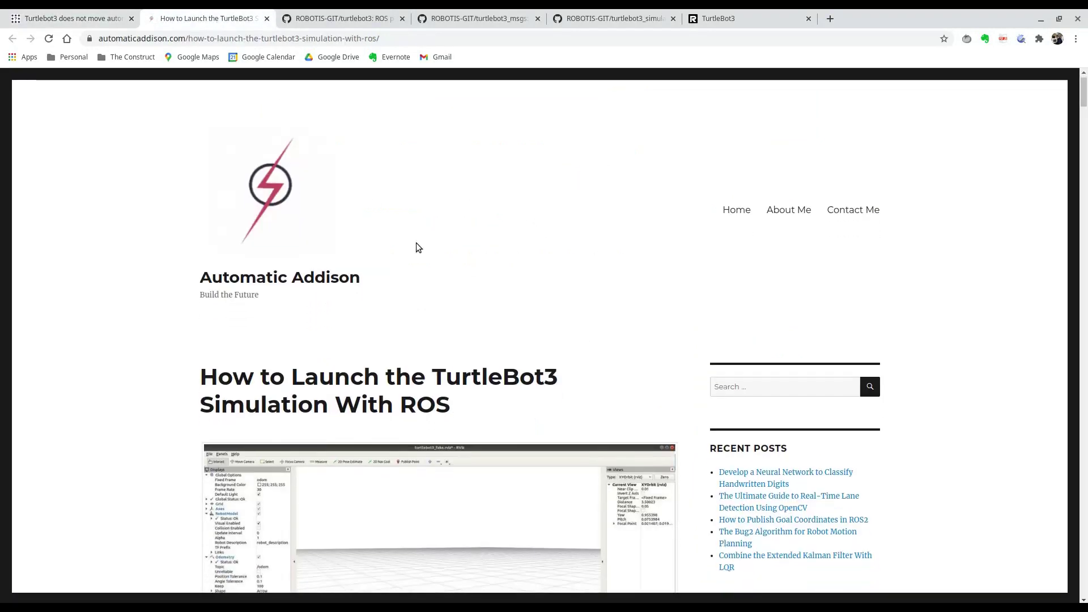
scroll(415, 244, "down", 10)
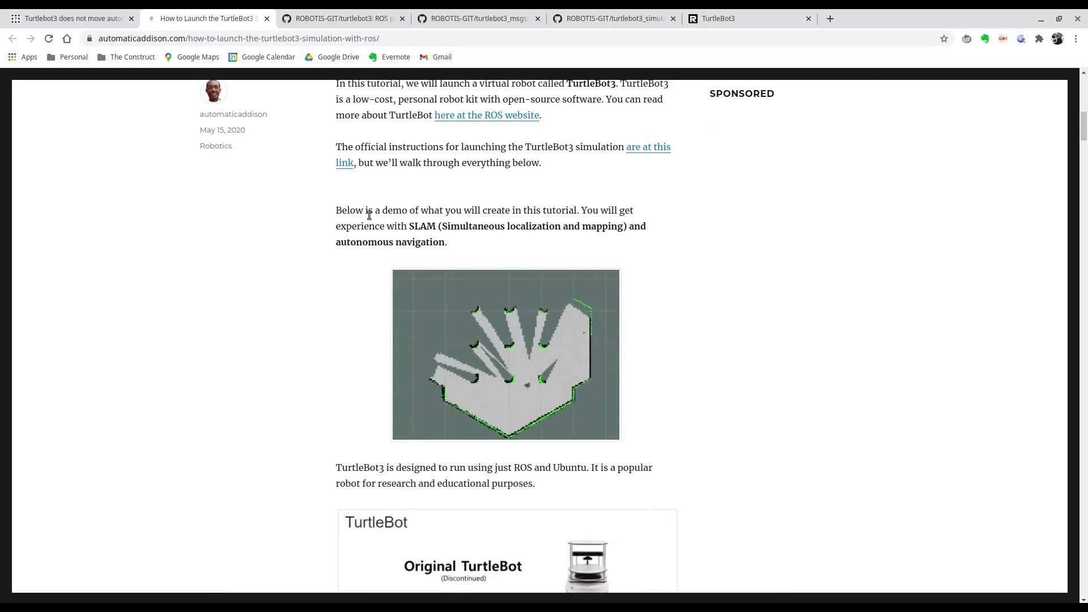
scroll(413, 220, "up", 3)
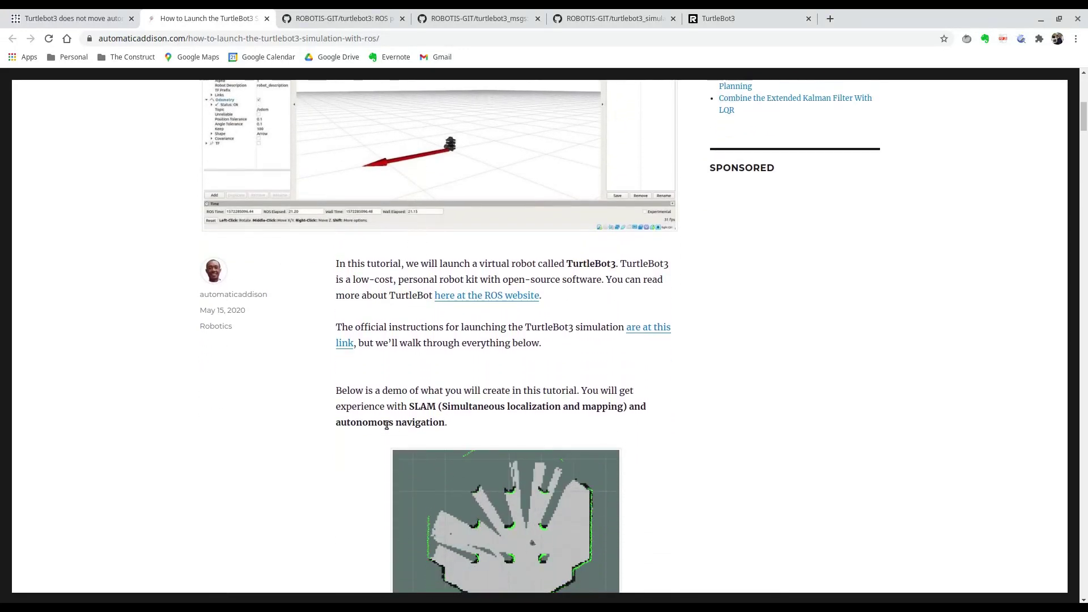
scroll(430, 390, "down", 2)
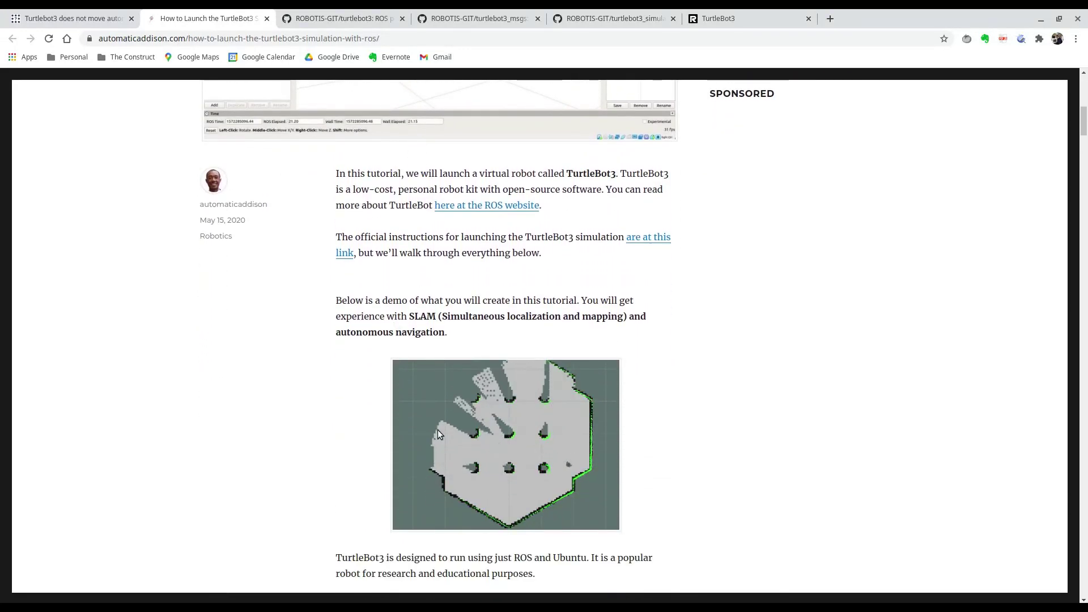
scroll(596, 429, "down", 3)
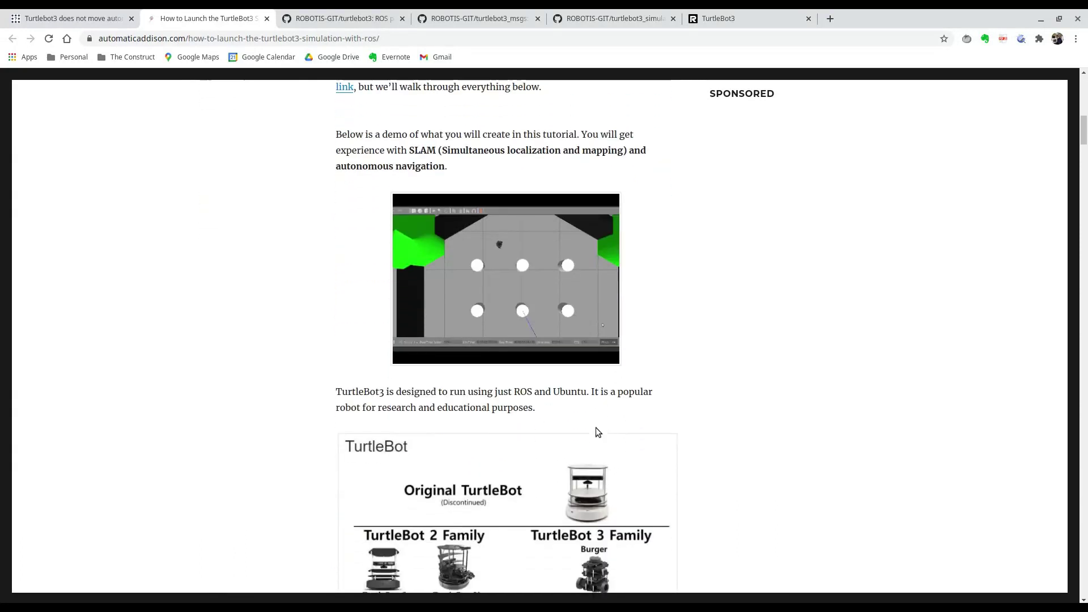
scroll(595, 426, "down", 12)
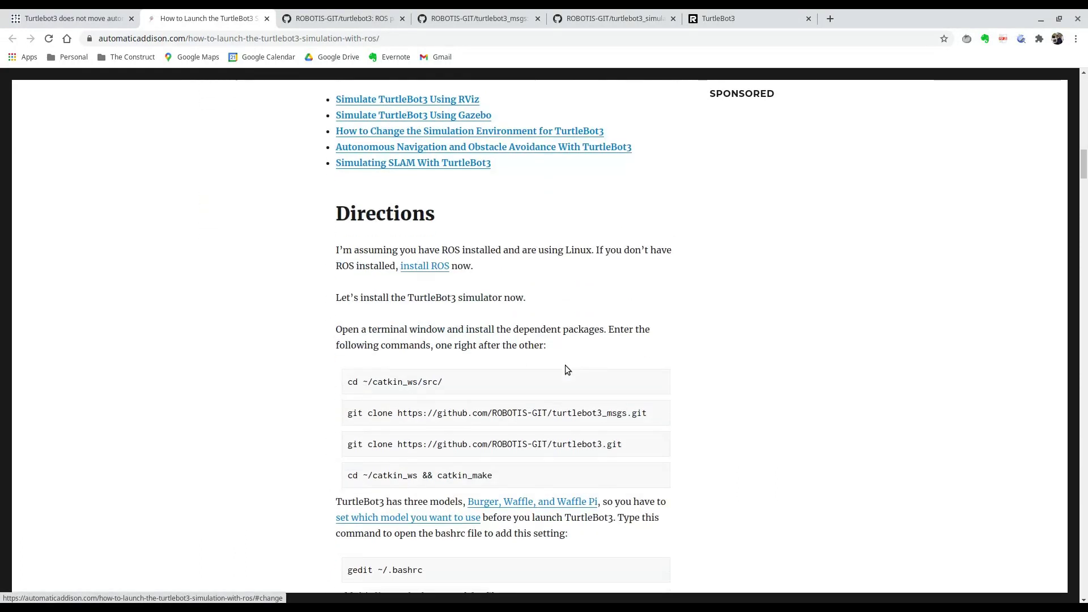
scroll(565, 370, "down", 12)
scroll(498, 341, "up", 3)
scroll(457, 300, "up", 1)
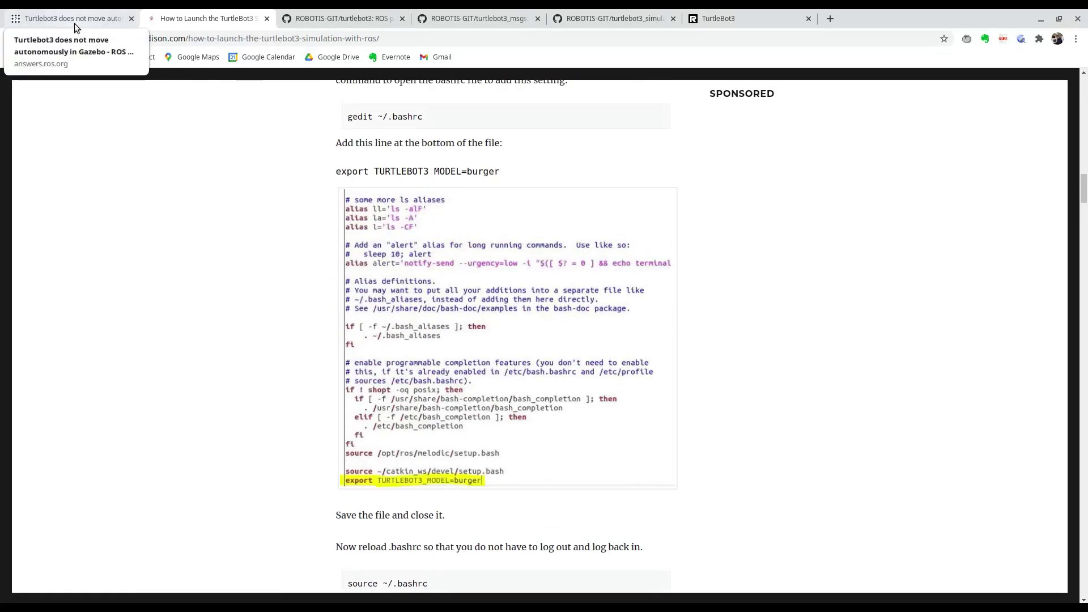
left_click(311, 20)
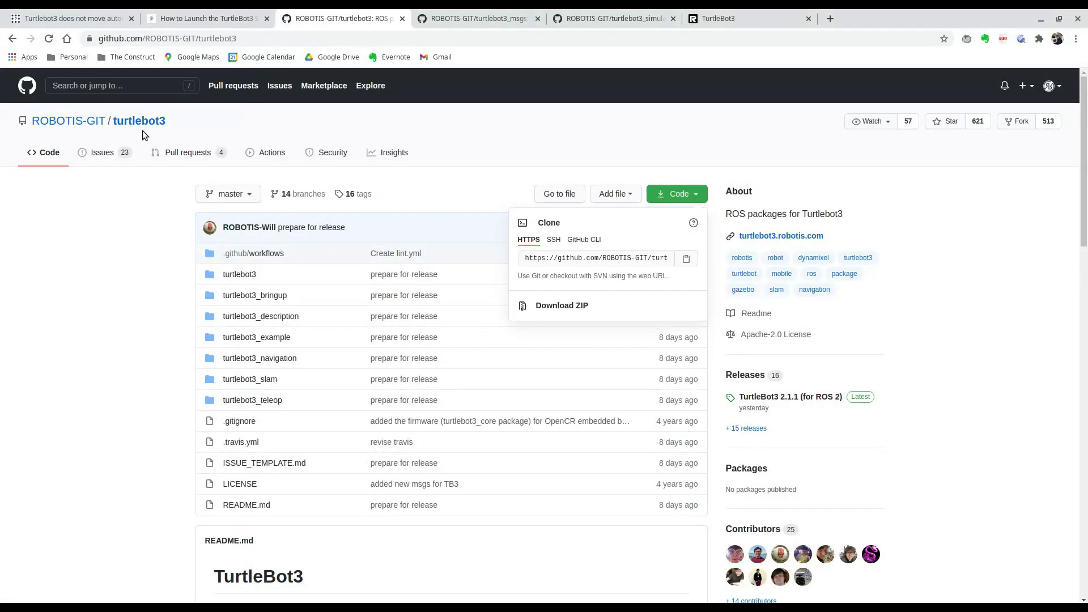
Close the Code clone-options dropdown on the turtlebot3 repository page
left_click(169, 283)
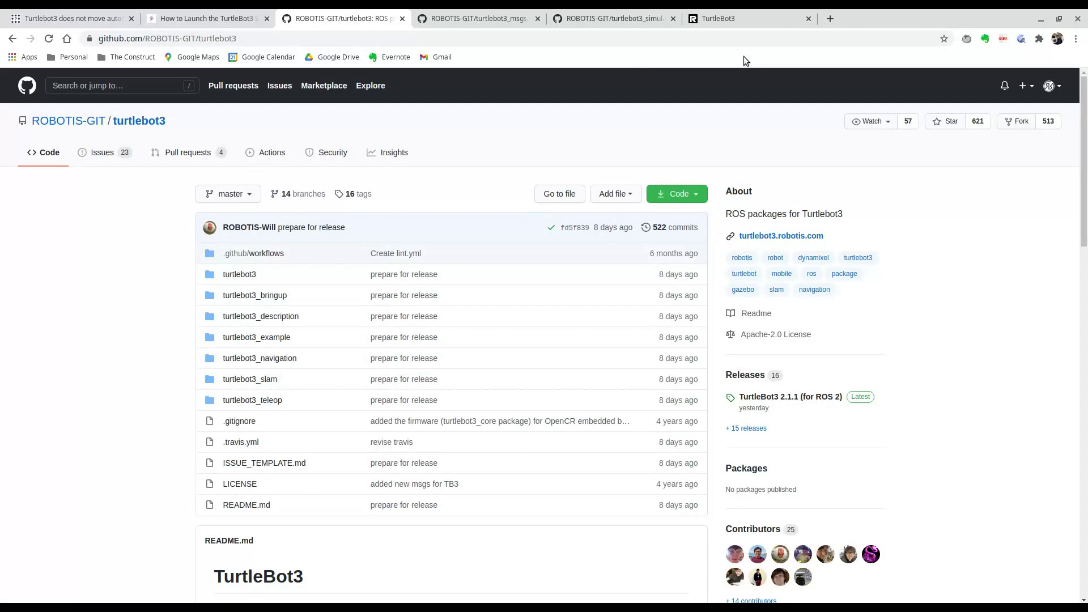
Go to theconstructsim.com in a new tab, log in, and view the My rosjects list
left_click(830, 19)
type("the")
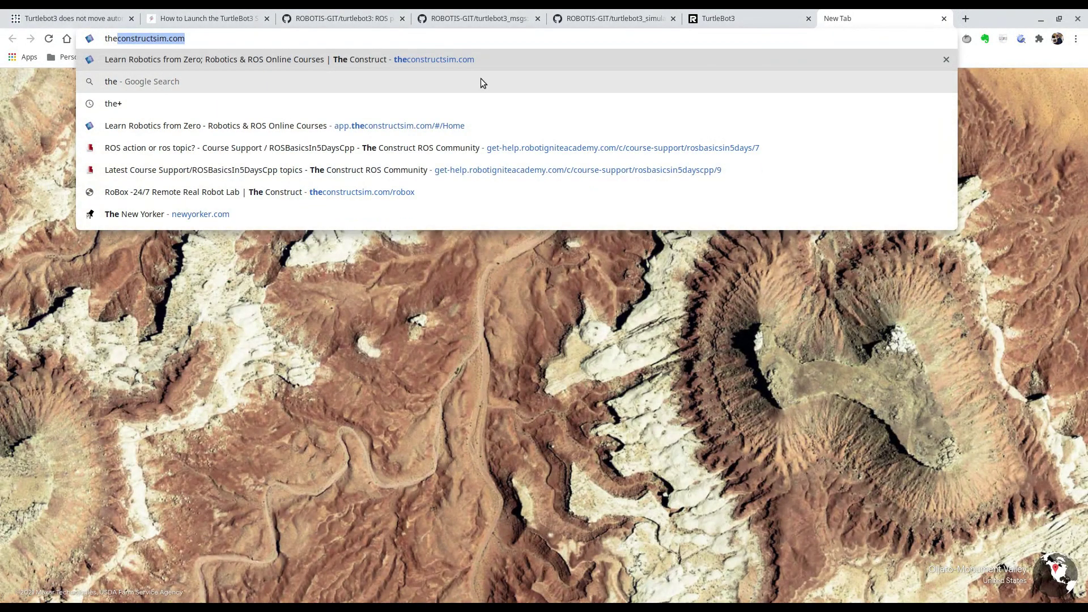
key("Return")
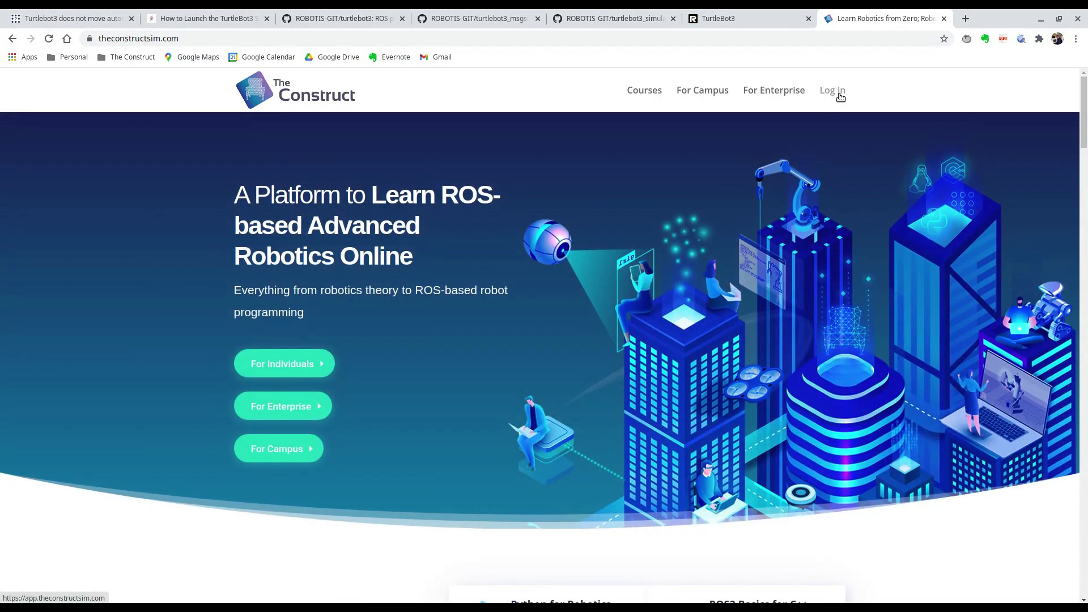
left_click(839, 95)
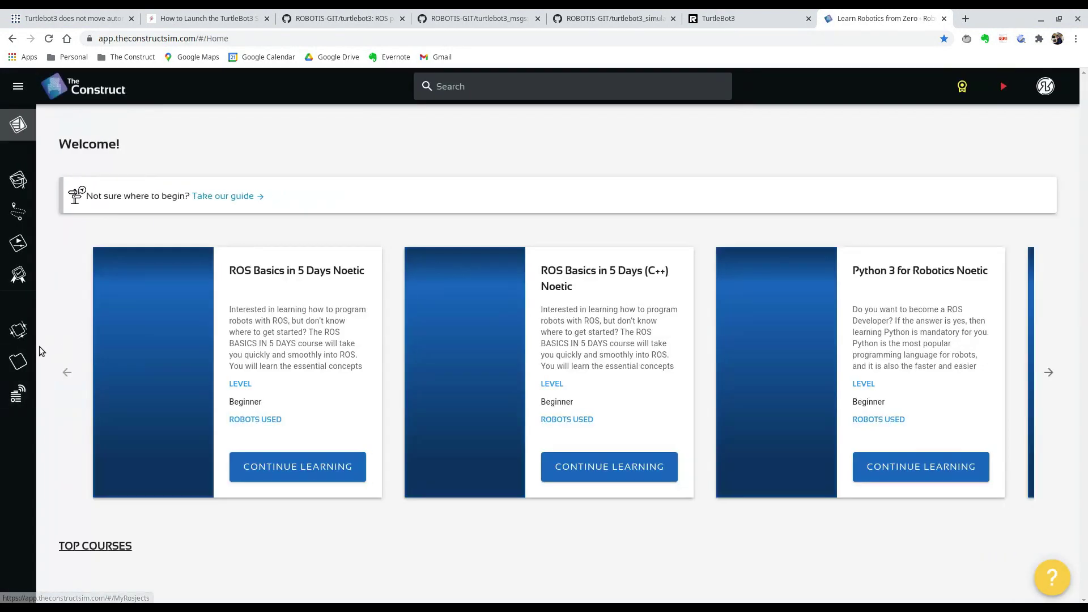
mouse_move(51, 364)
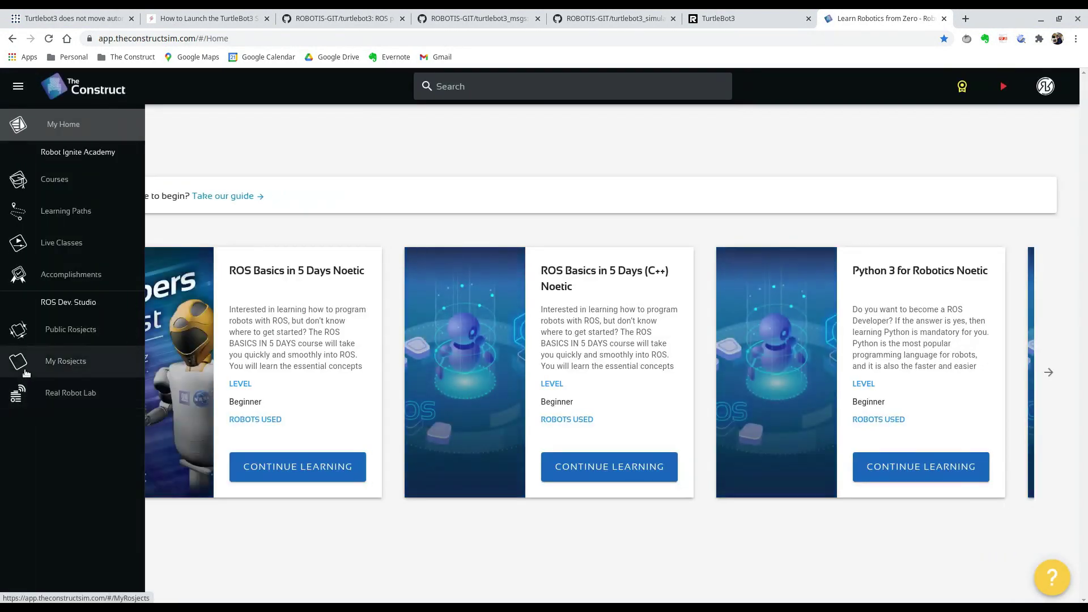
left_click(76, 365)
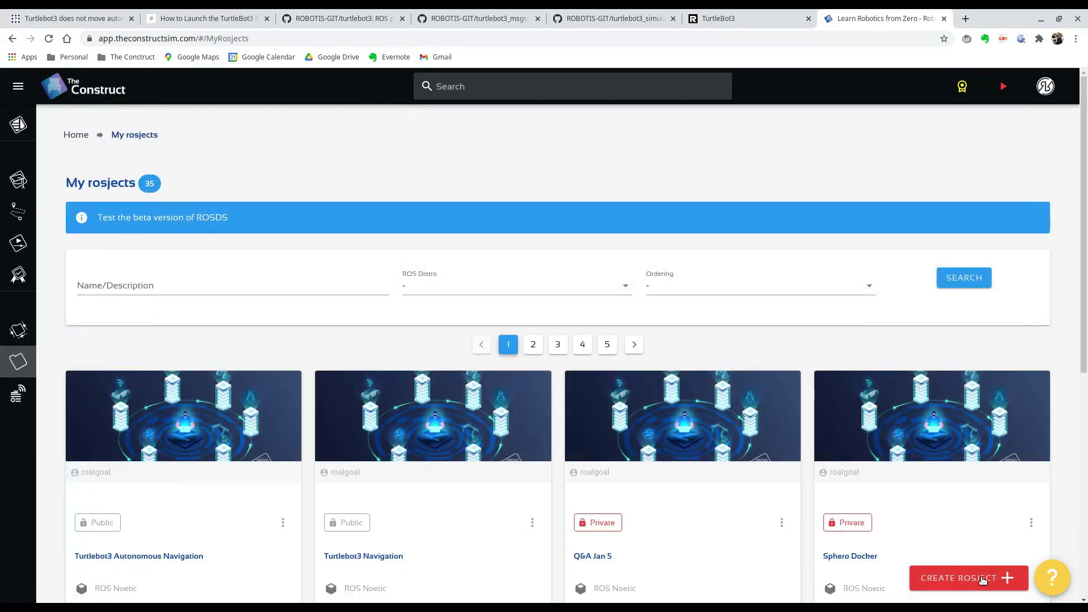
scroll(983, 566, "down", 6)
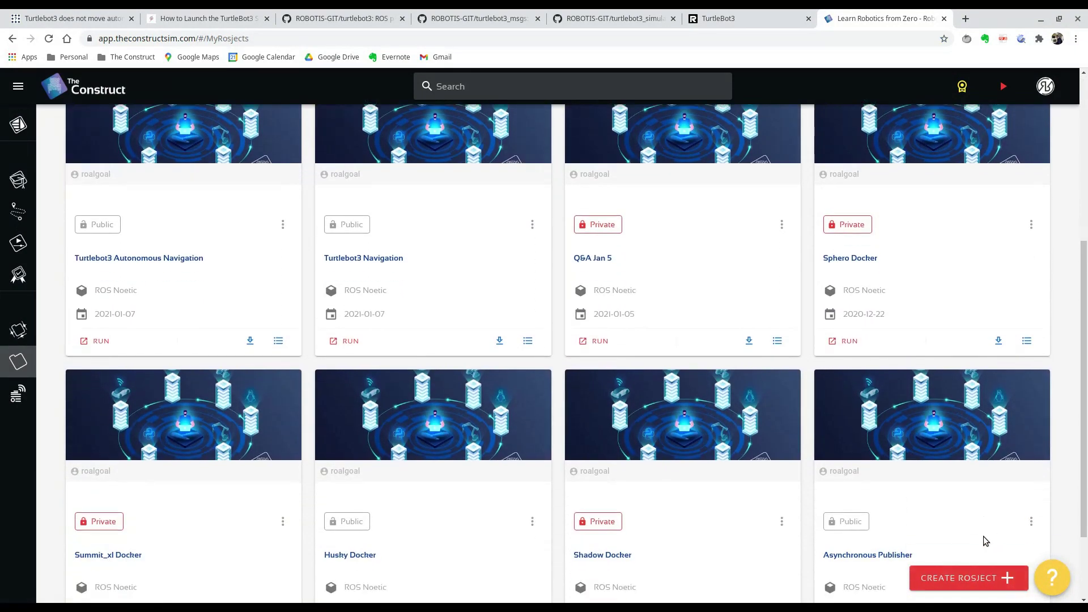
Start a new rosject using ROS Melodic as the distribution and no template
left_click(958, 579)
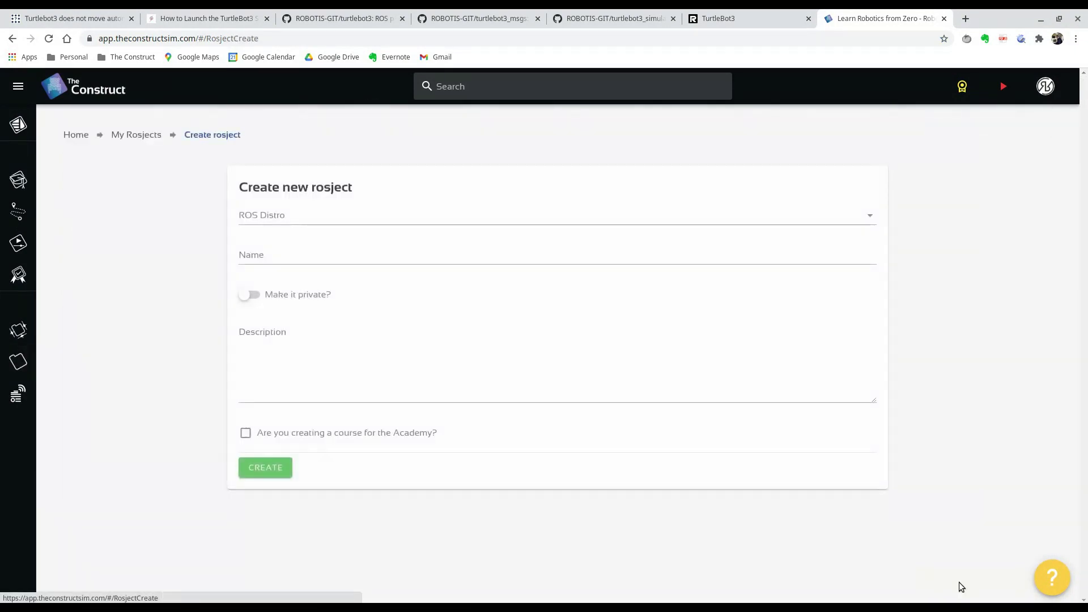
left_click(330, 219)
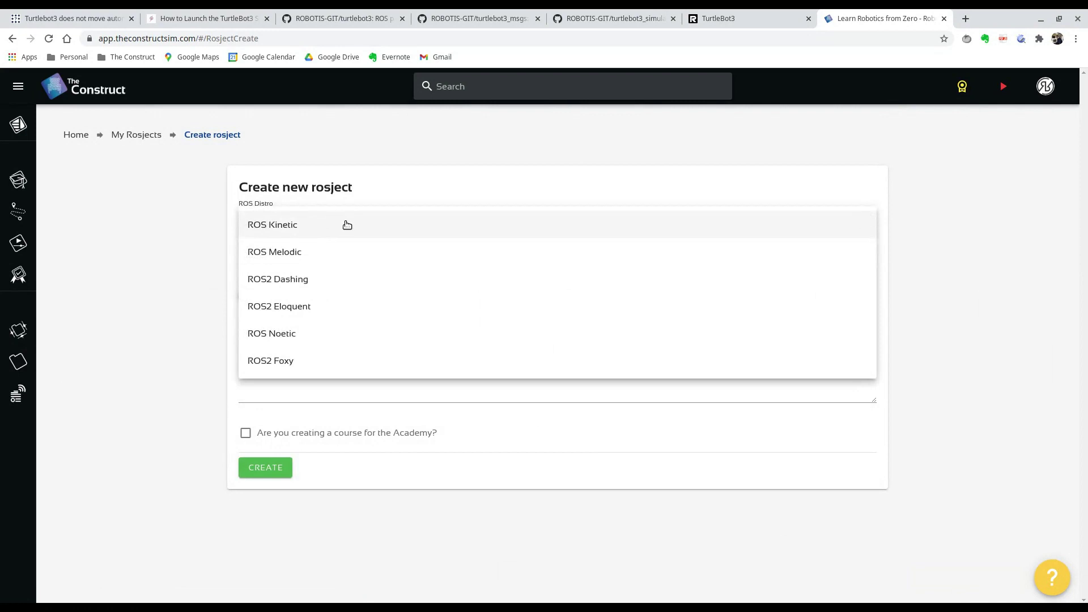
left_click(305, 253)
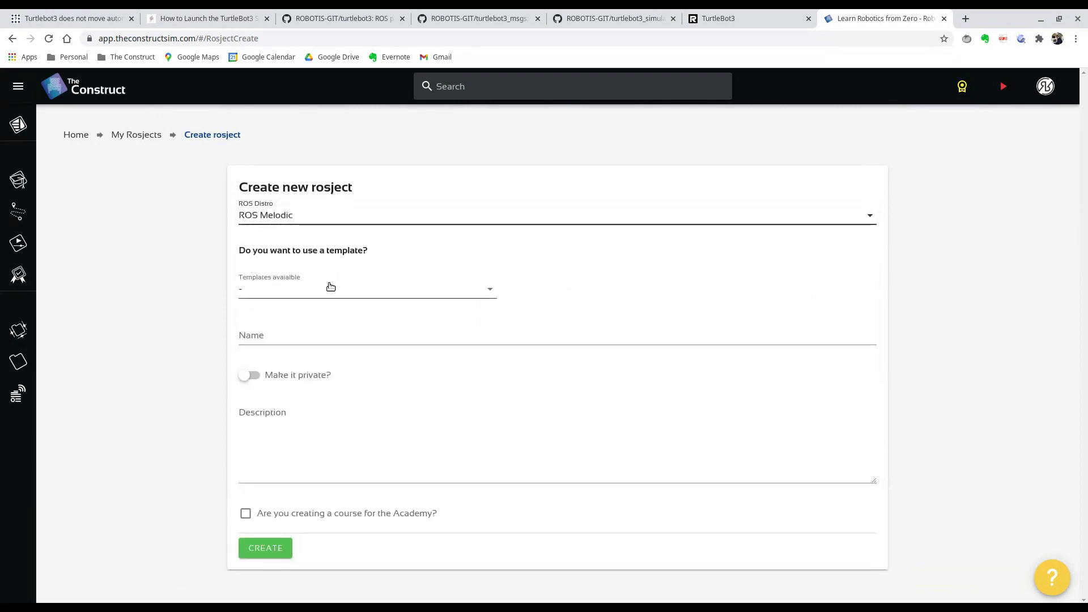
left_click(329, 289)
left_click(348, 263)
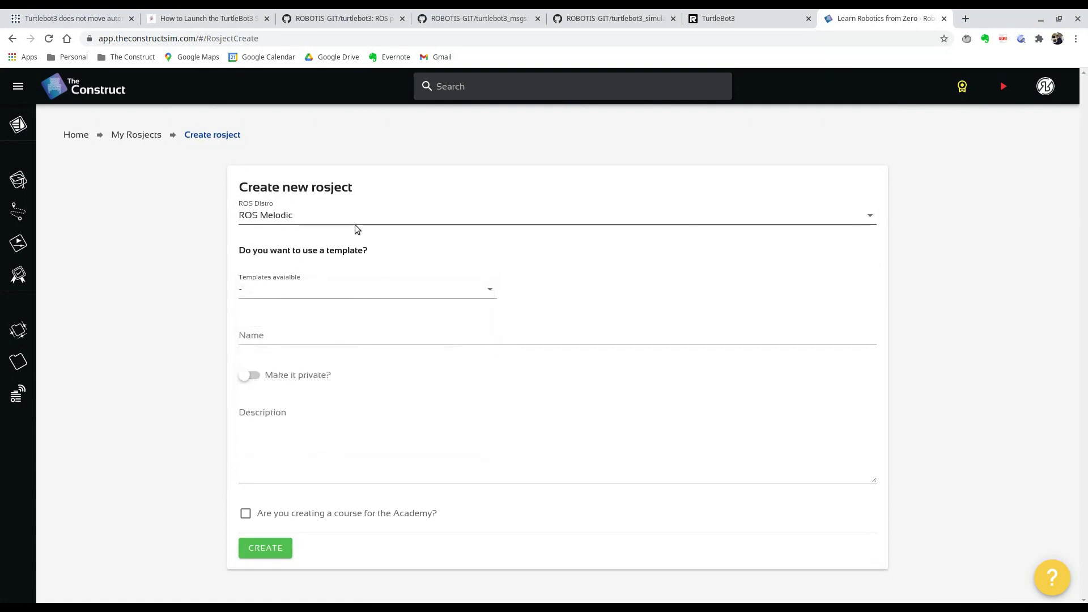
left_click(355, 225)
left_click(356, 228)
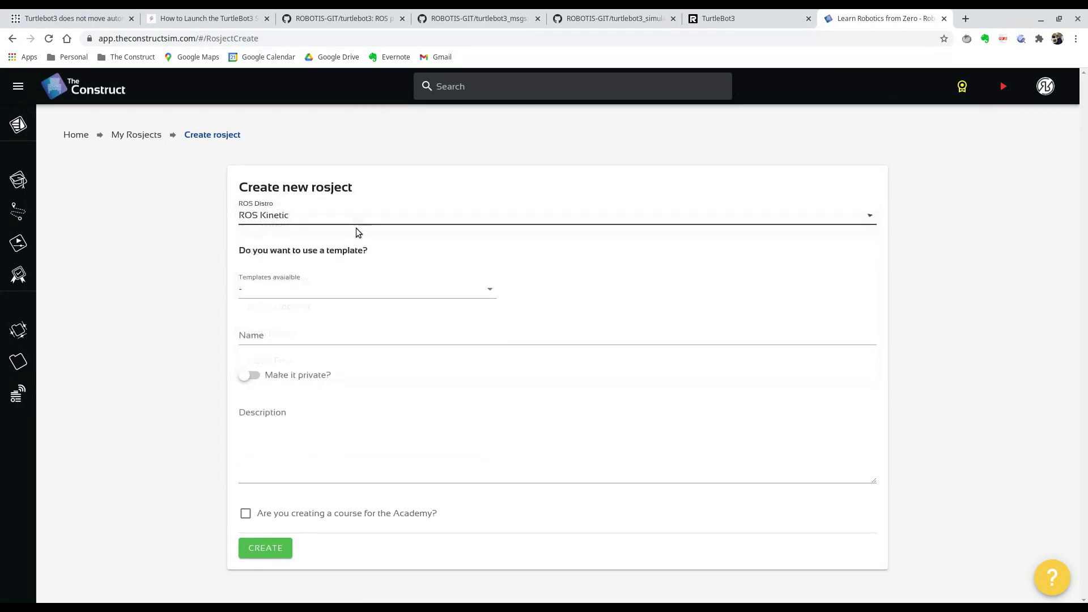
left_click(362, 229)
left_click(347, 260)
Name it 'Turtlebot3 Navigation ROS ANSWERS' and paste the ROS Answers question URL as description
left_click(330, 334)
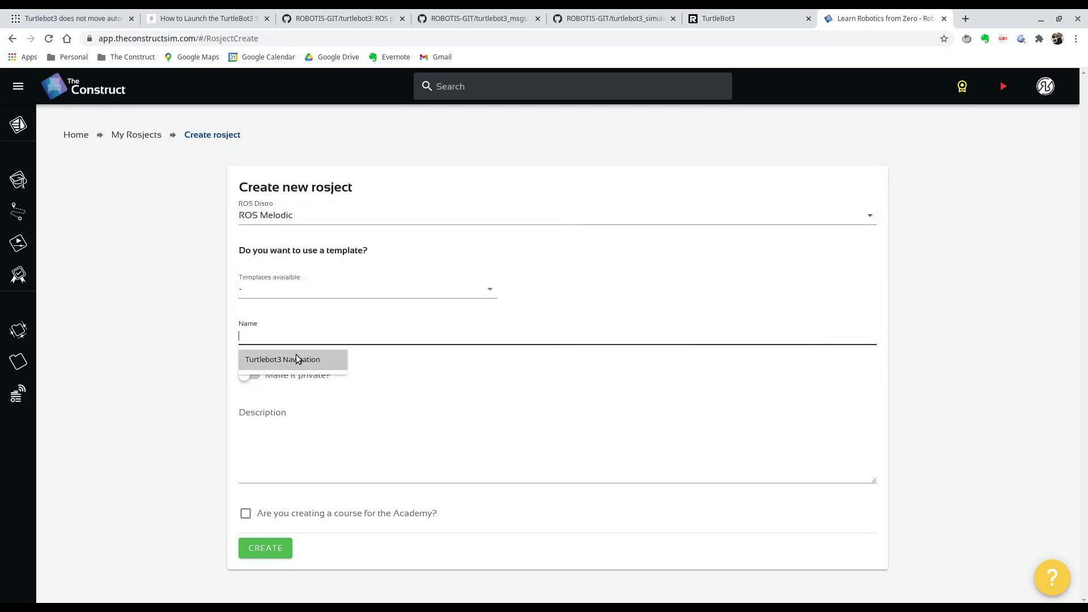
left_click(265, 360)
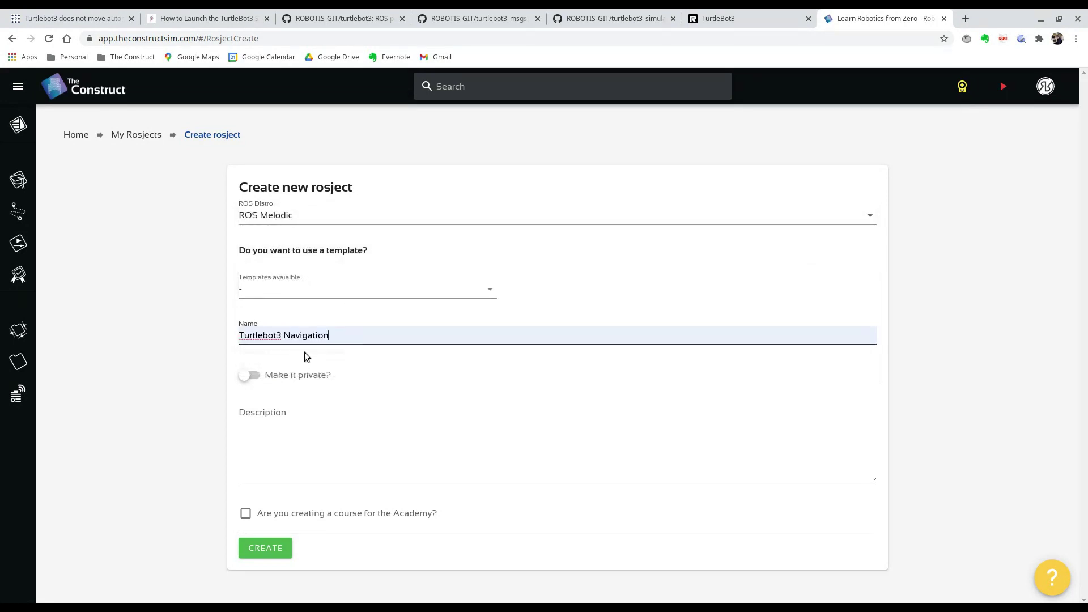
left_click(301, 427)
left_click(77, 18)
left_click(198, 252)
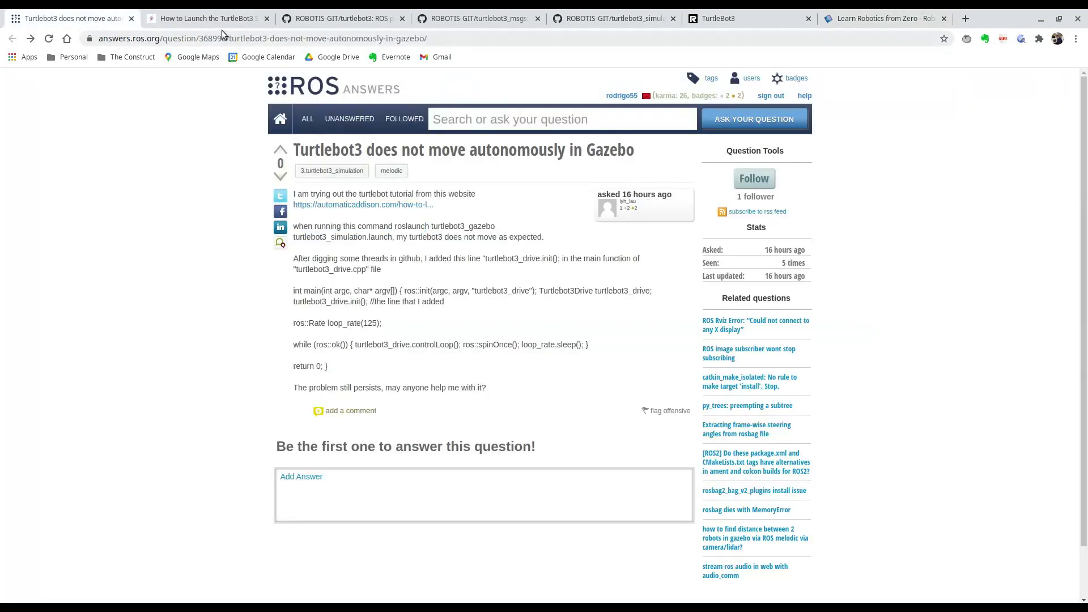
left_click(224, 35)
key("ctrl+c")
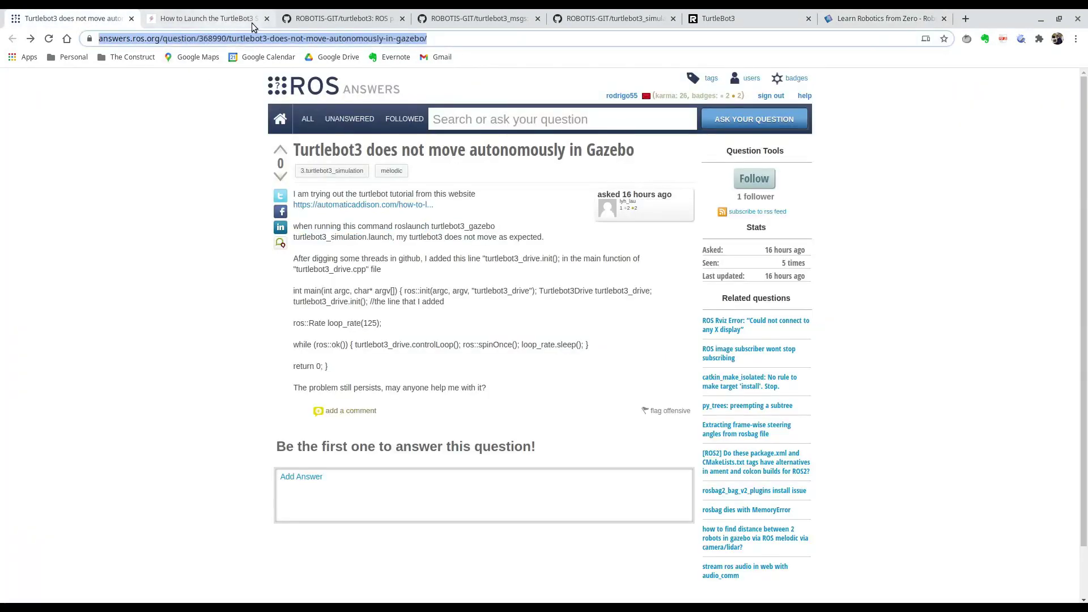
left_click(860, 17)
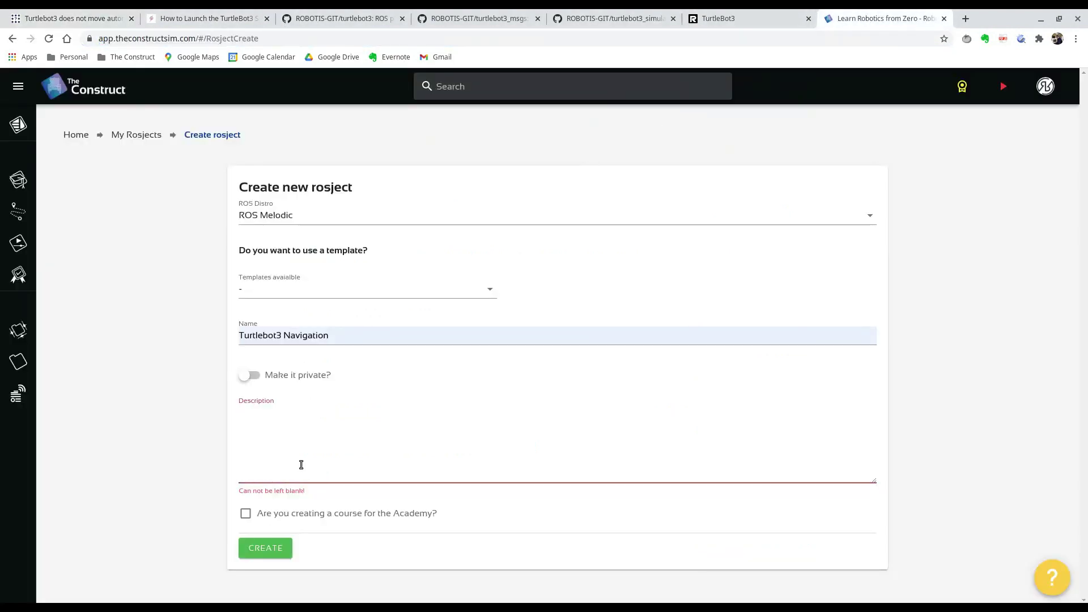
left_click(318, 453)
key("ctrl+v")
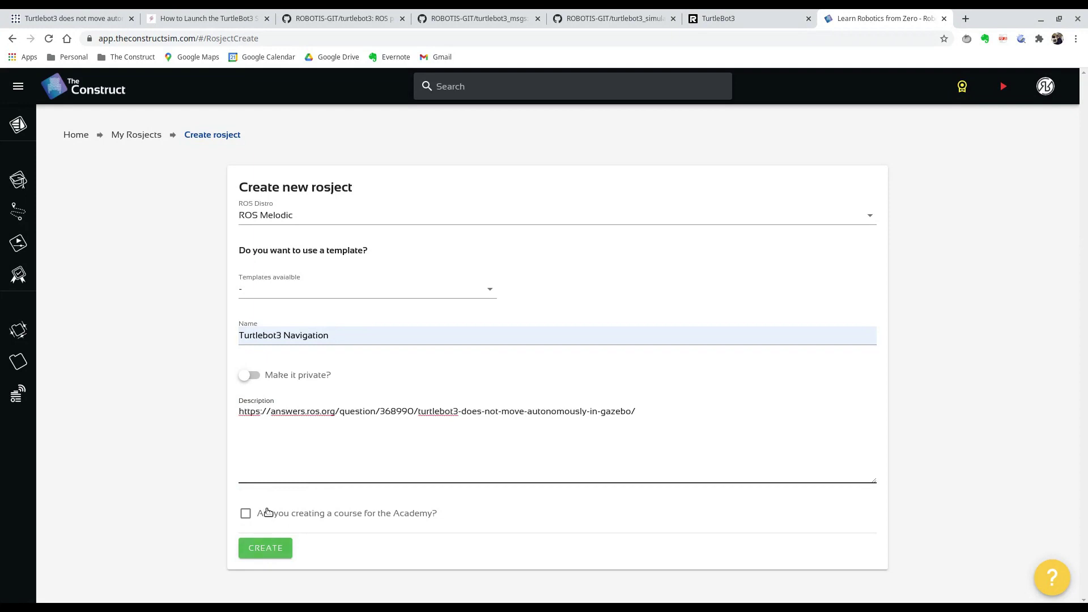
left_click(353, 332)
type("-")
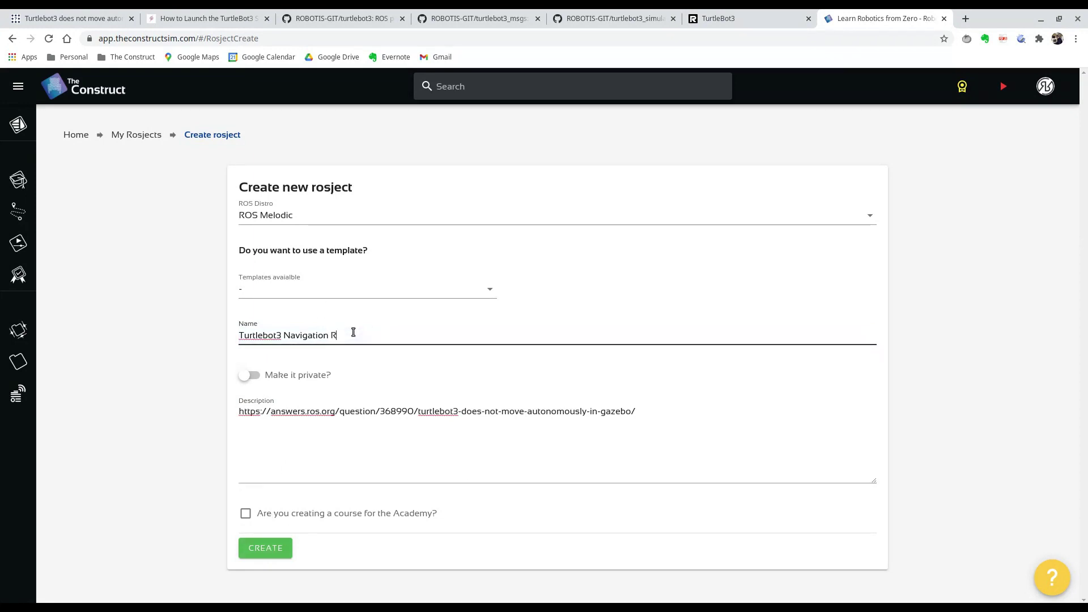
type("OS ANSWERS")
Create the 'Turtlebot3 Navigation ROS ANSWERS' rosject and run it from its My rosjects card
left_click(283, 547)
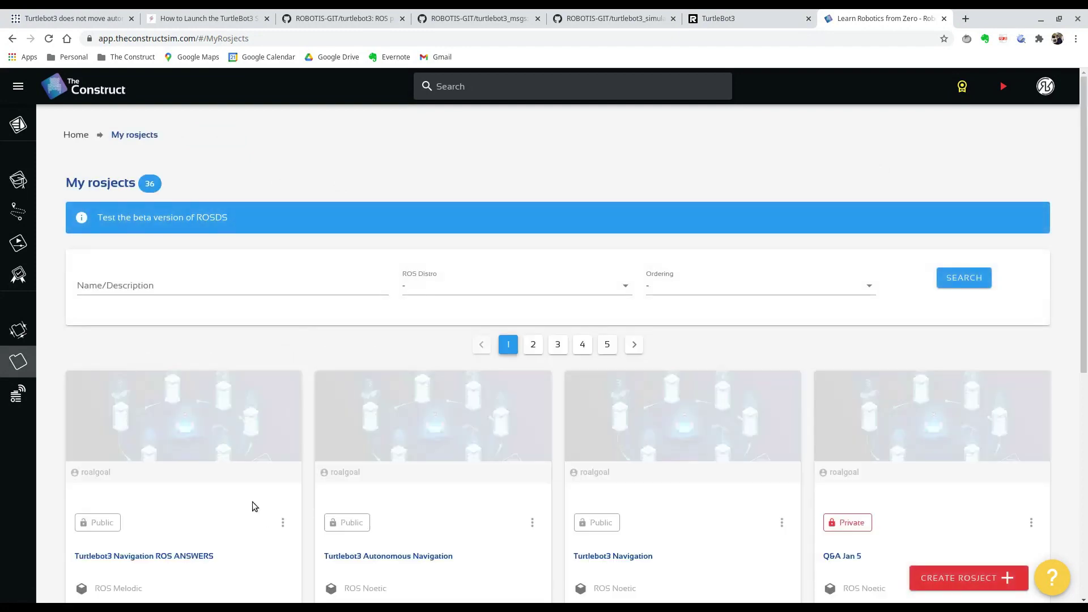
triple_click(119, 558)
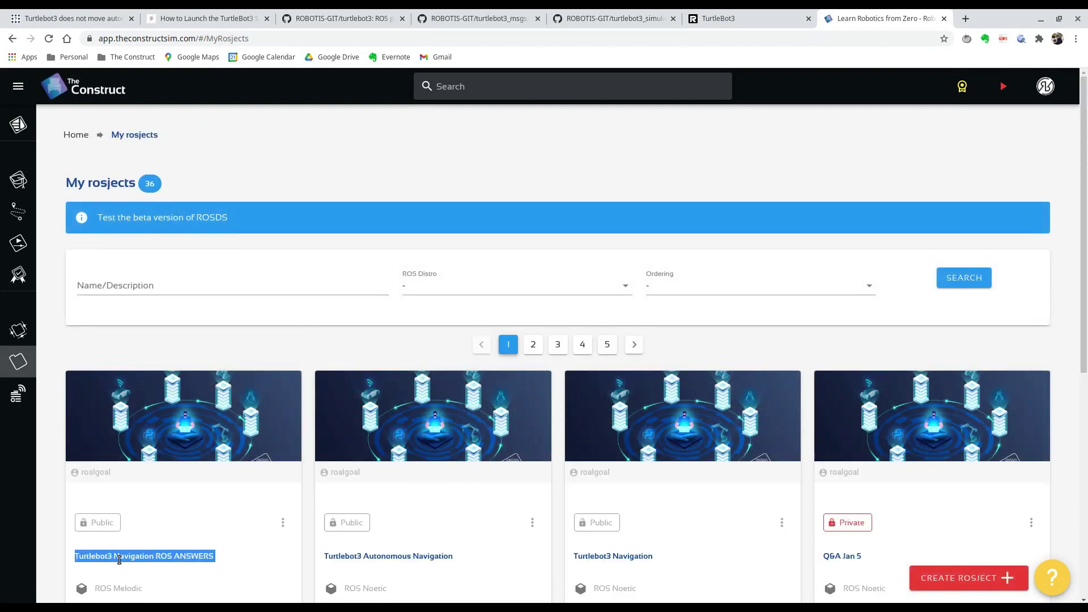
scroll(235, 496, "down", 2)
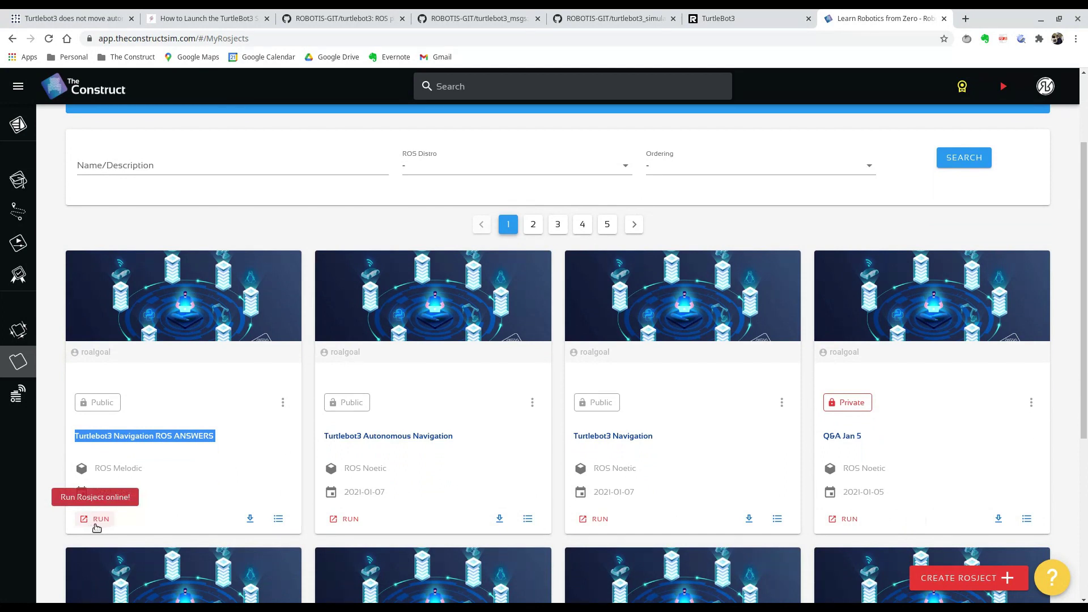
left_click(95, 521)
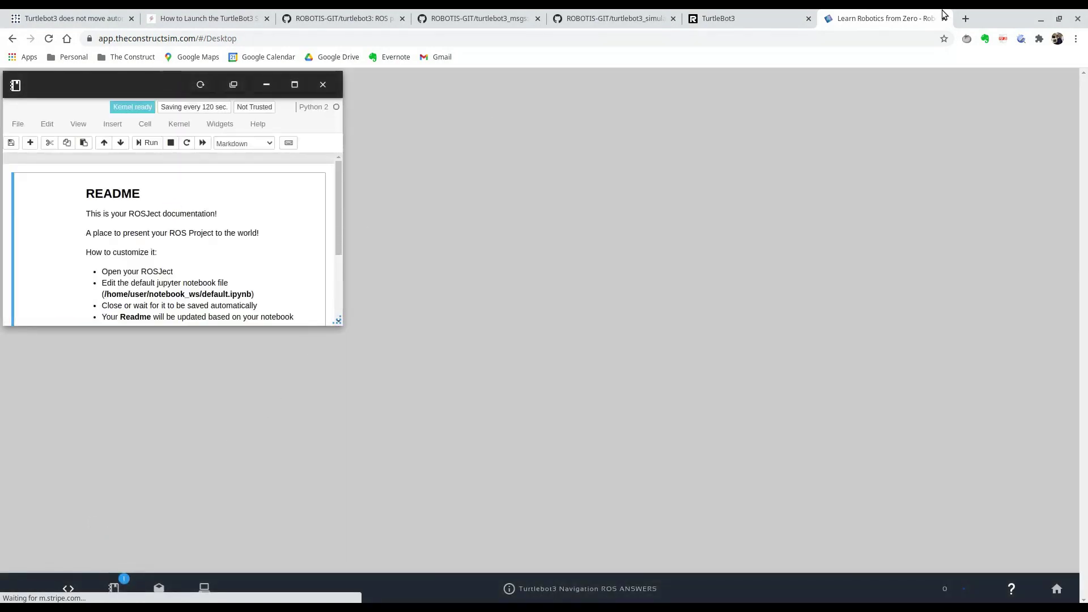
Load the theconstructsim.com homepage in a new tab and scroll through it
left_click(963, 18)
type("theconstructsim.com")
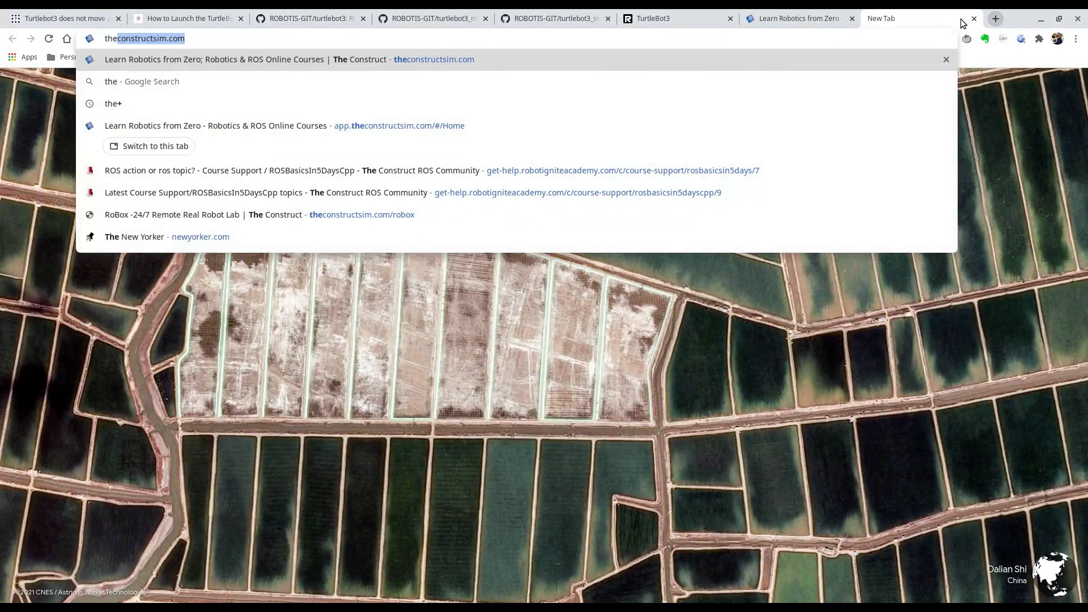
key("Return")
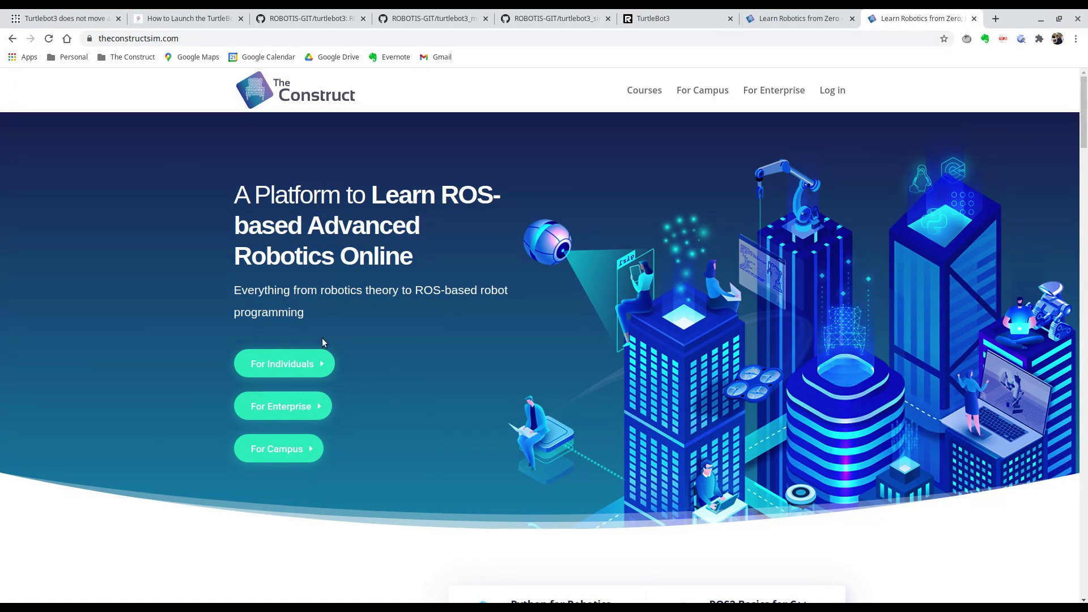
scroll(269, 268, "down", 3)
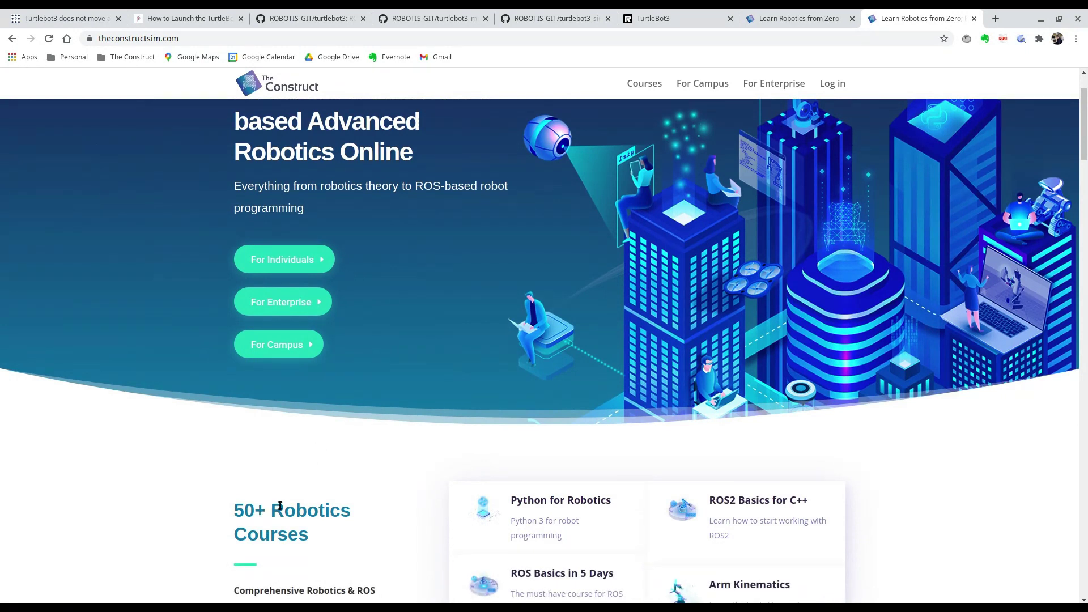
scroll(547, 385, "up", 3)
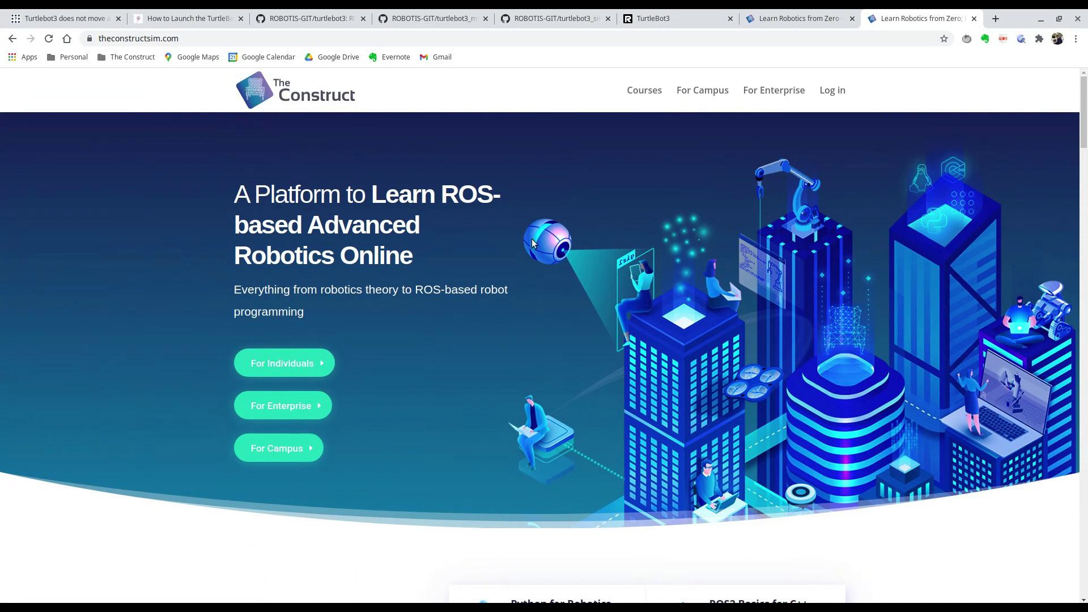
Return to the rosject desktop tab
left_click(788, 16)
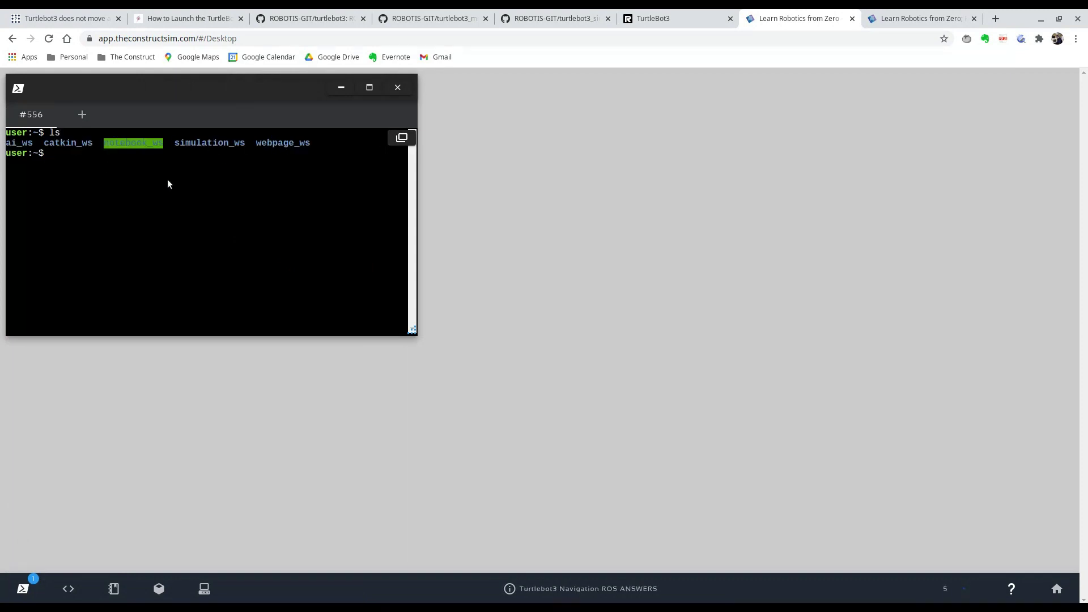
Change the terminal into simulation_ws/src using tab completion
type("cd simu")
key("Tab")
key("Tab")
key("Return")
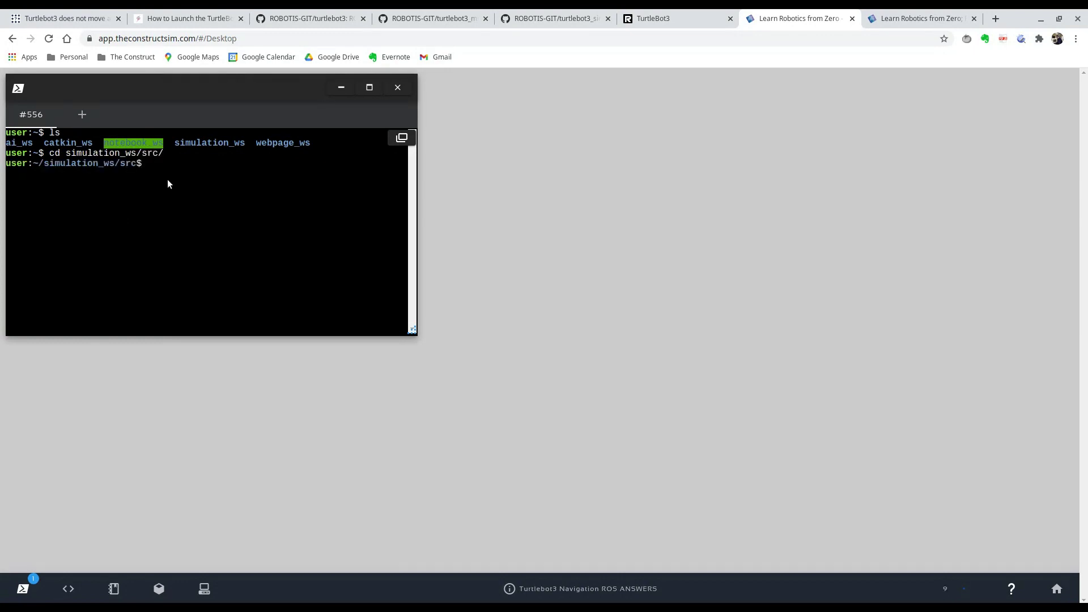
Look over the turtlebot3_msgs and turtlebot3_simulations repos, then copy turtlebot3's HTTPS clone URL
left_click(335, 19)
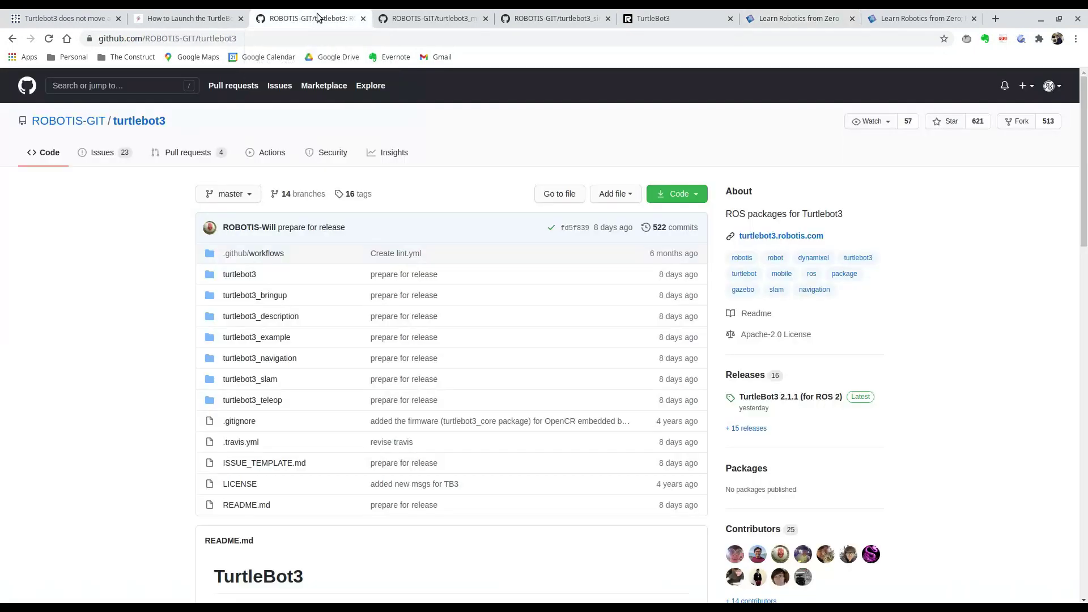
left_click(409, 23)
left_click(527, 19)
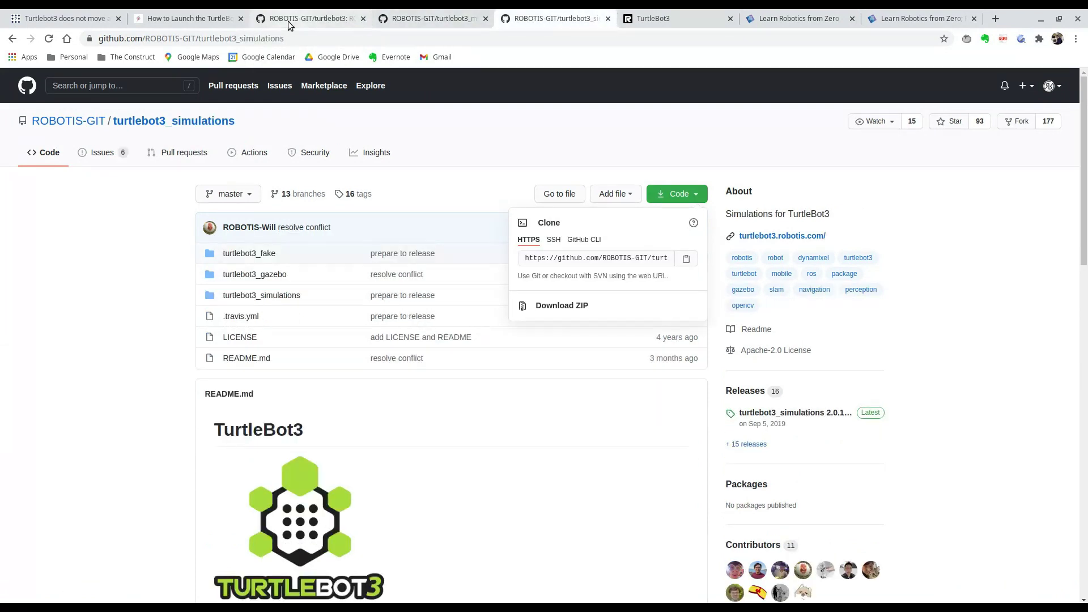
left_click(309, 20)
left_click(406, 21)
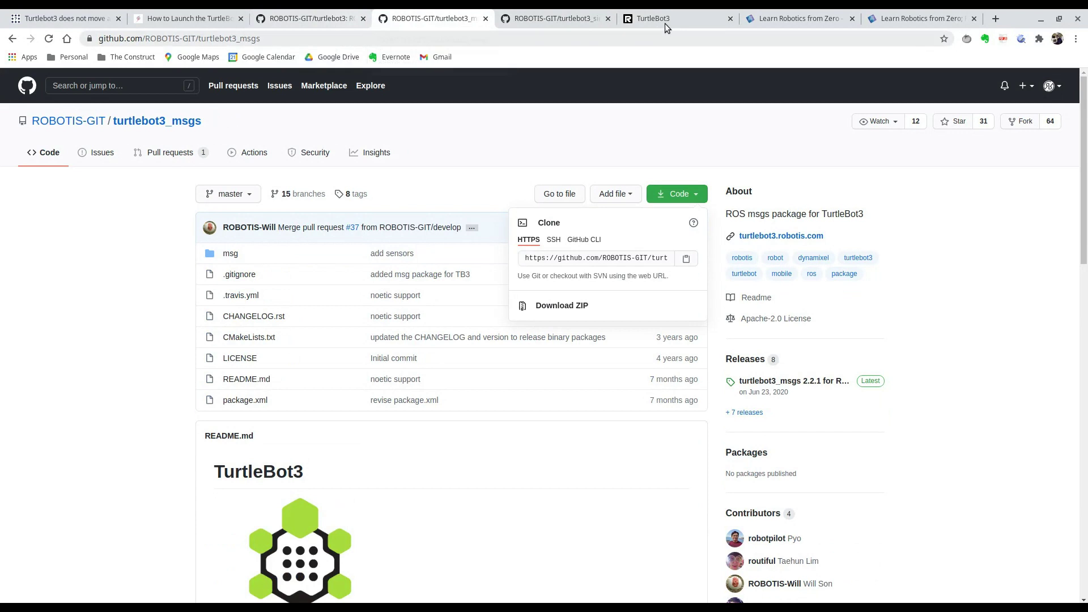
left_click(315, 22)
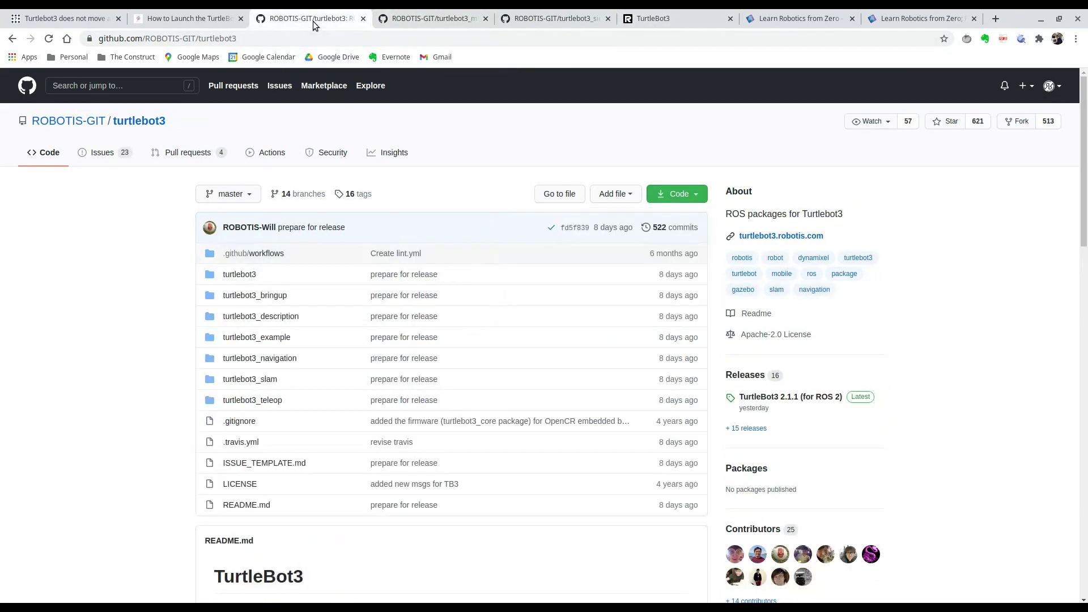
left_click(689, 194)
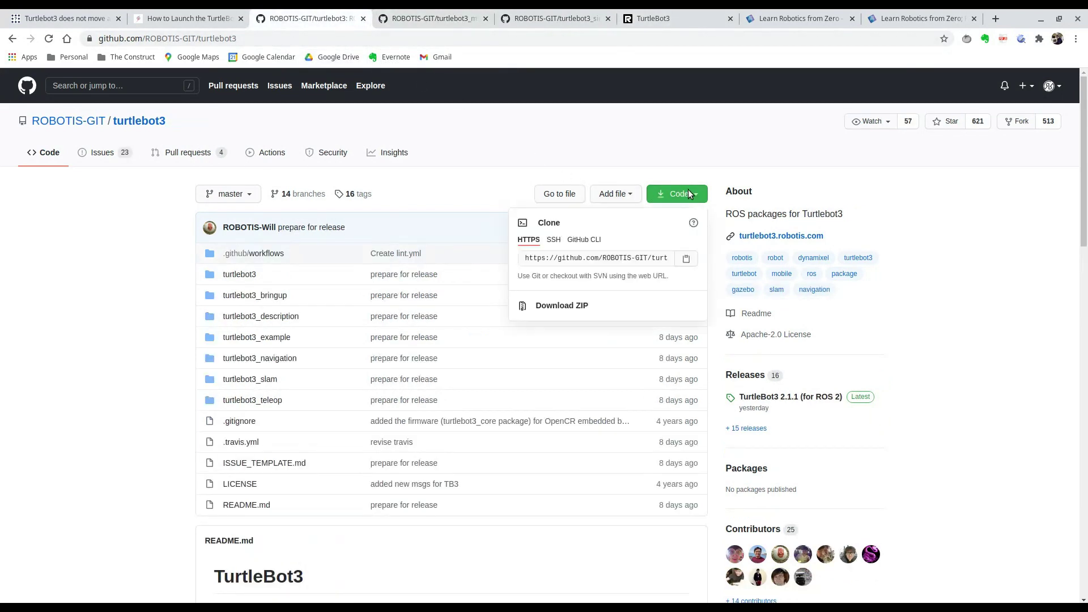
left_click(684, 260)
left_click(912, 17)
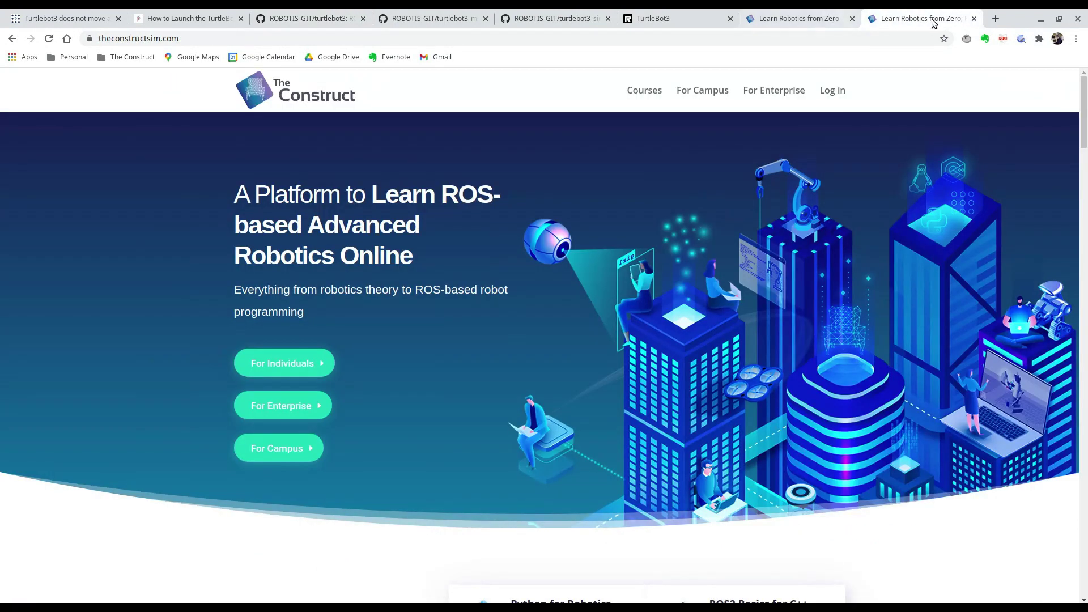
Clone the turtlebot3 repository into simulation_ws/src with git clone
left_click(973, 19)
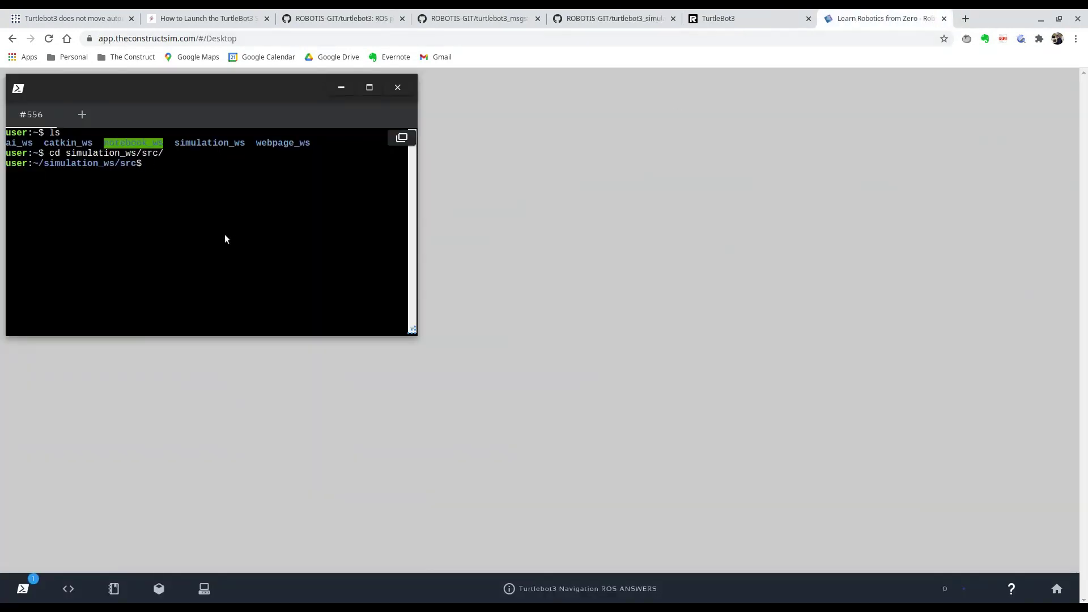
type("git clone")
key("ctrl+shift+v")
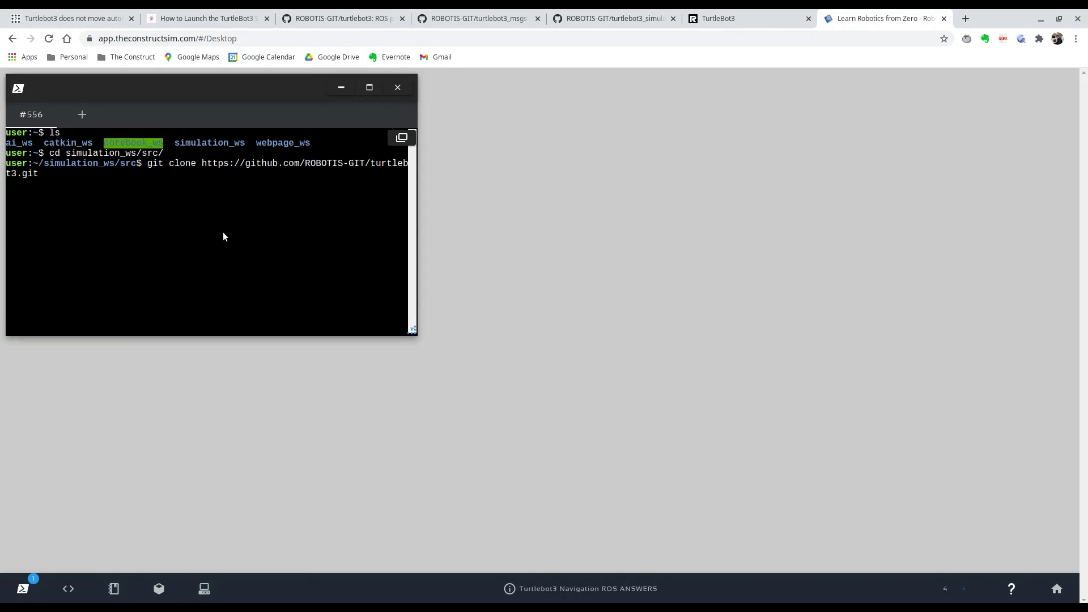
key("Return")
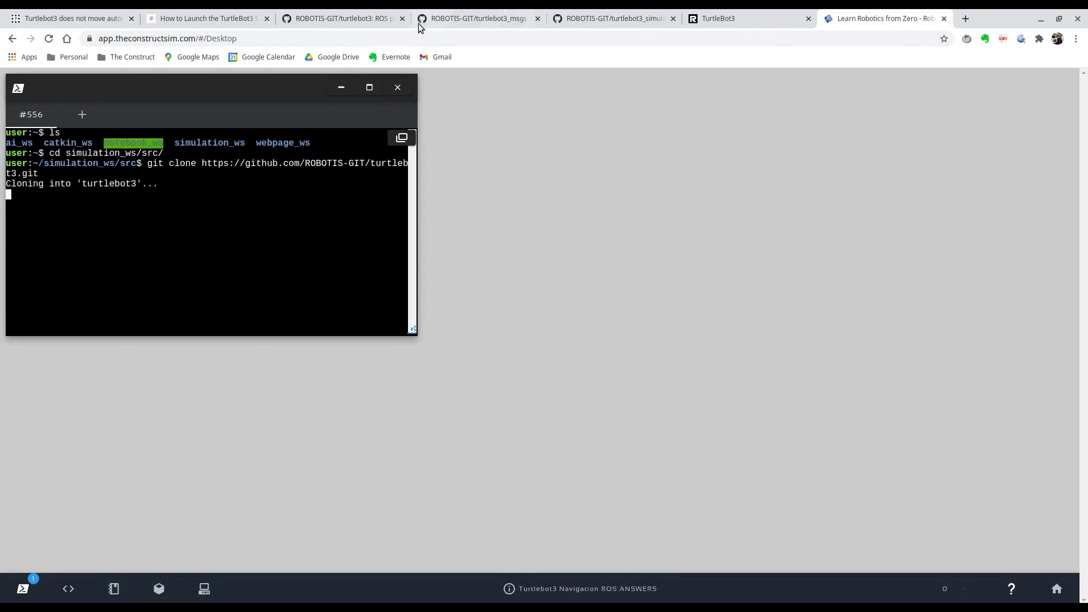
Clone the turtlebot3_msgs repository into simulation_ws/src
left_click(442, 19)
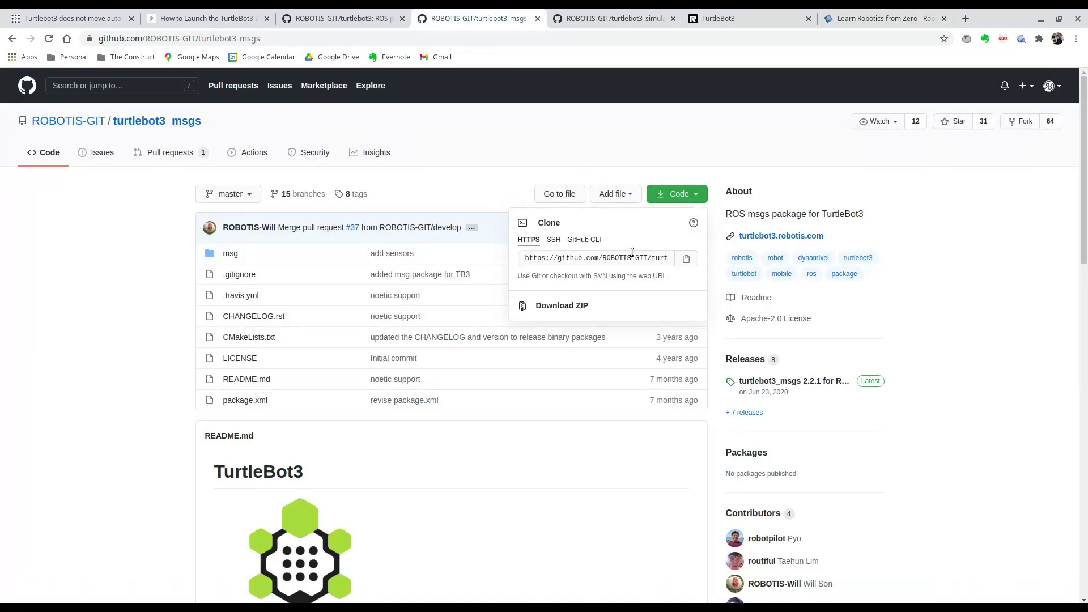
left_click(884, 19)
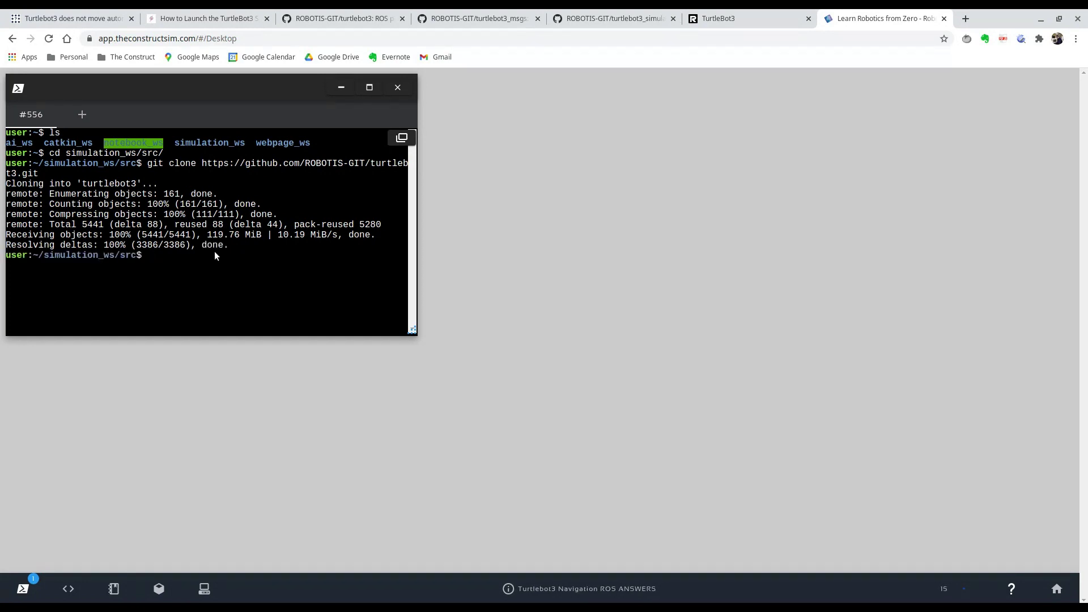
type("git clone")
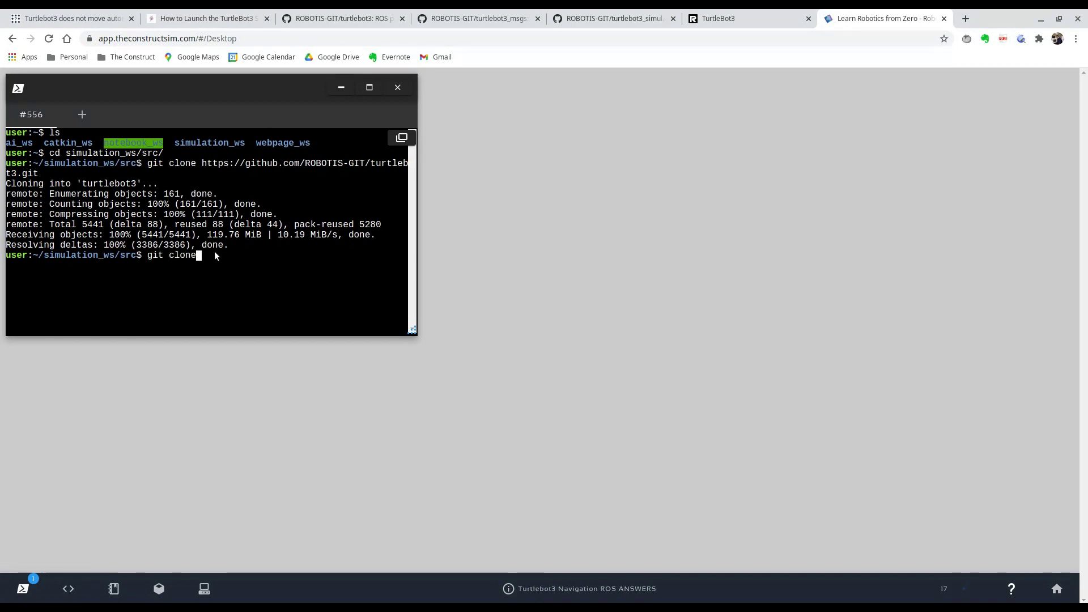
key("ctrl+shift+v")
key("Return")
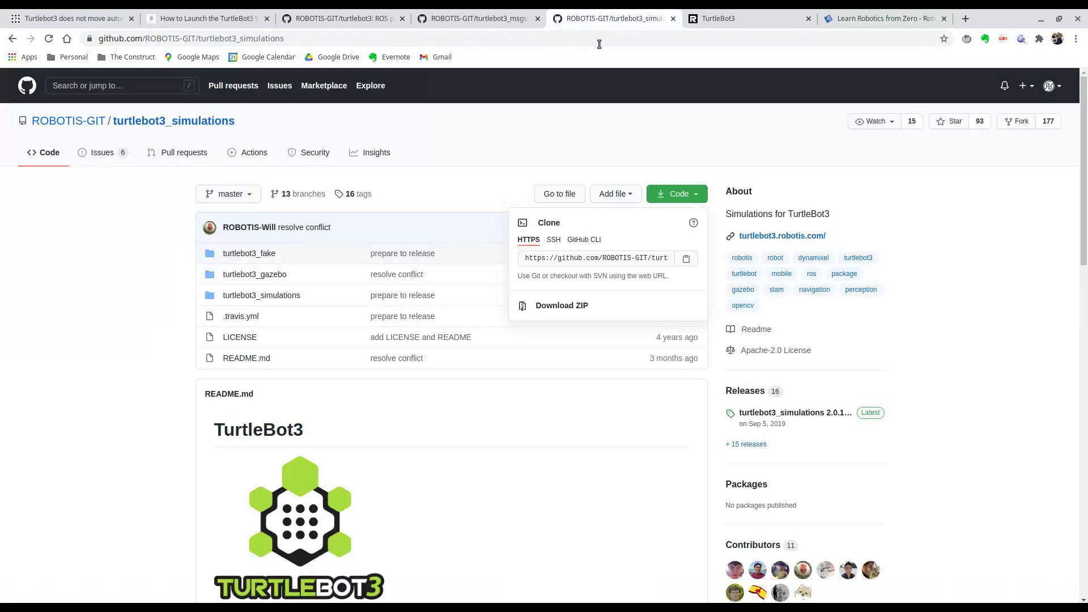
Copy the turtlebot3_simulations HTTPS URL from GitHub and clone it into simulation_ws/src
left_click(612, 18)
left_click(685, 258)
left_click(872, 18)
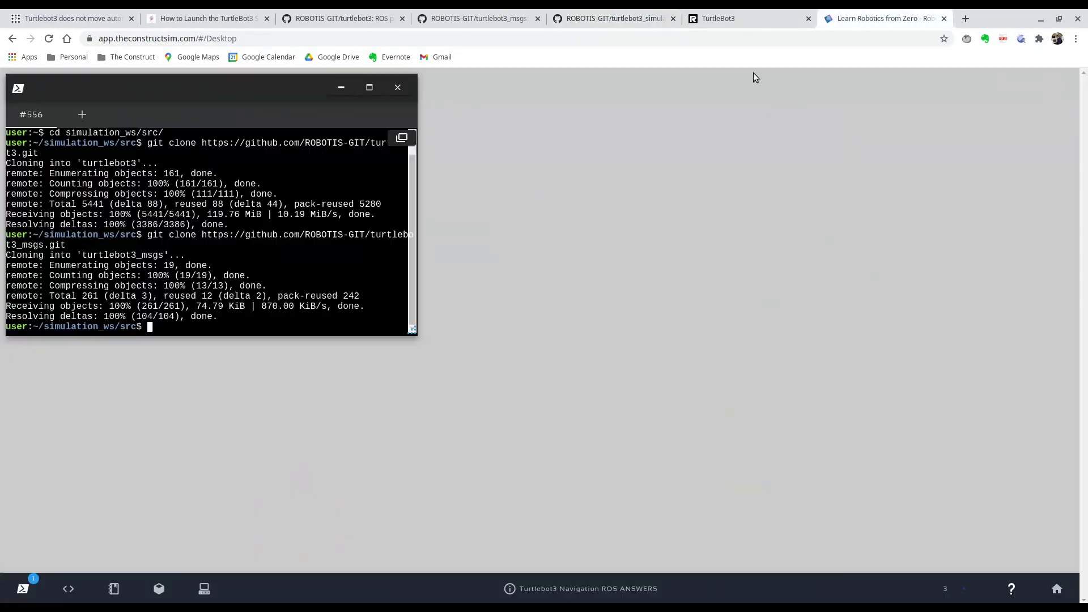
type("git clone")
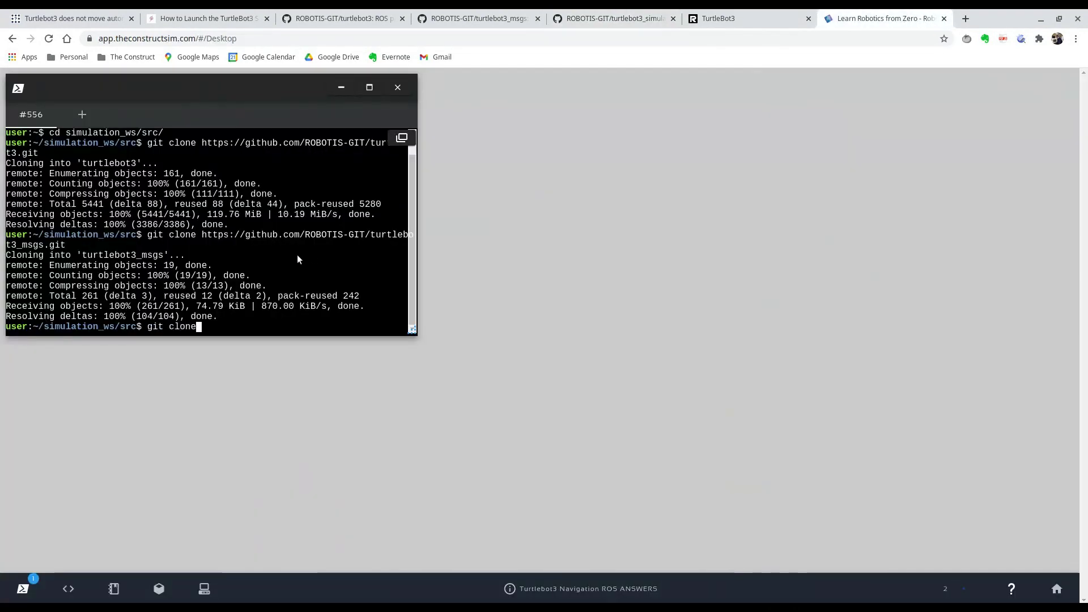
key("ctrl+v")
key("Return")
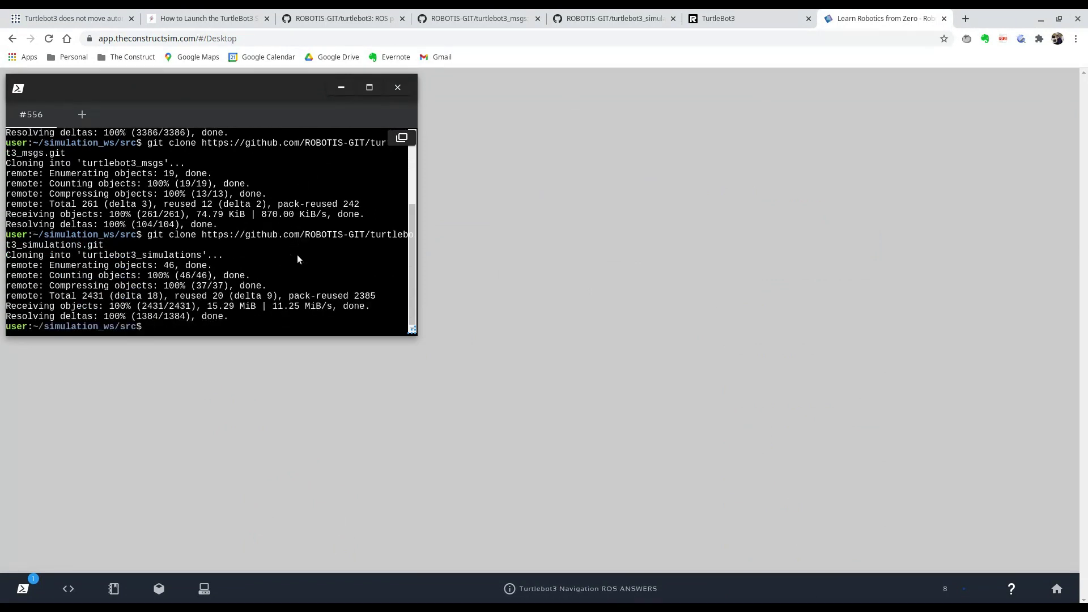
From simulation_ws, source devel/setup.bash and run rospack profile to index the turtlebot3 packages
type("cd ..")
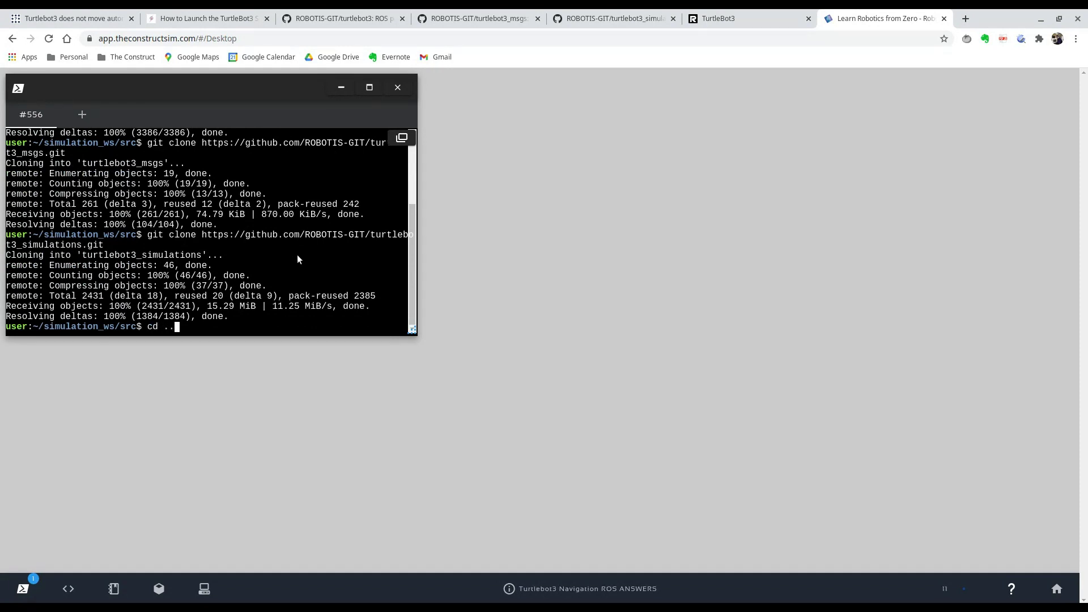
key("Return")
type("source de")
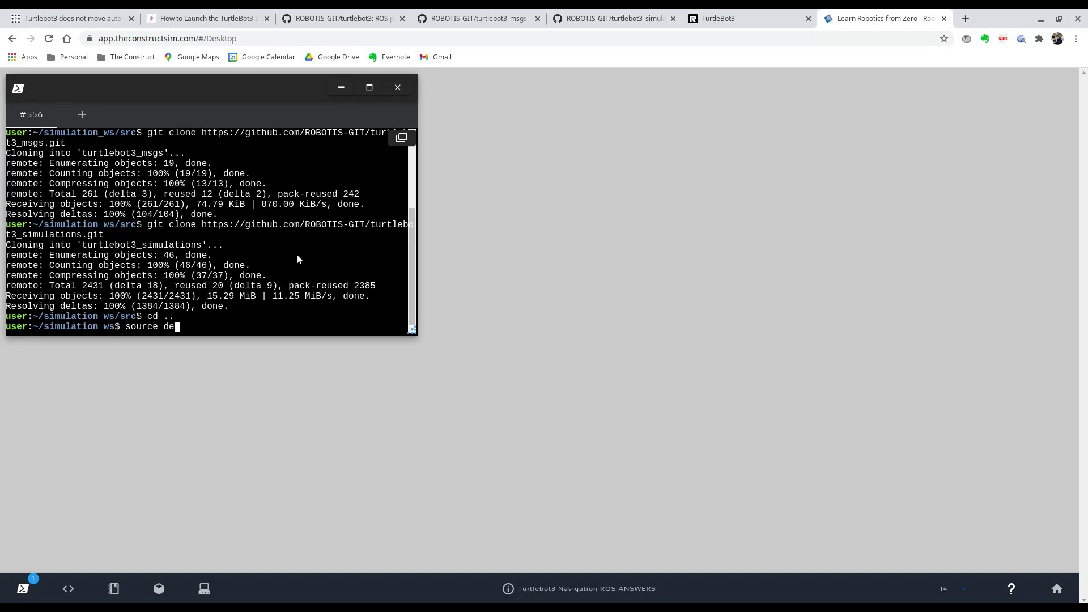
type("vel/setup.bash")
key("Return")
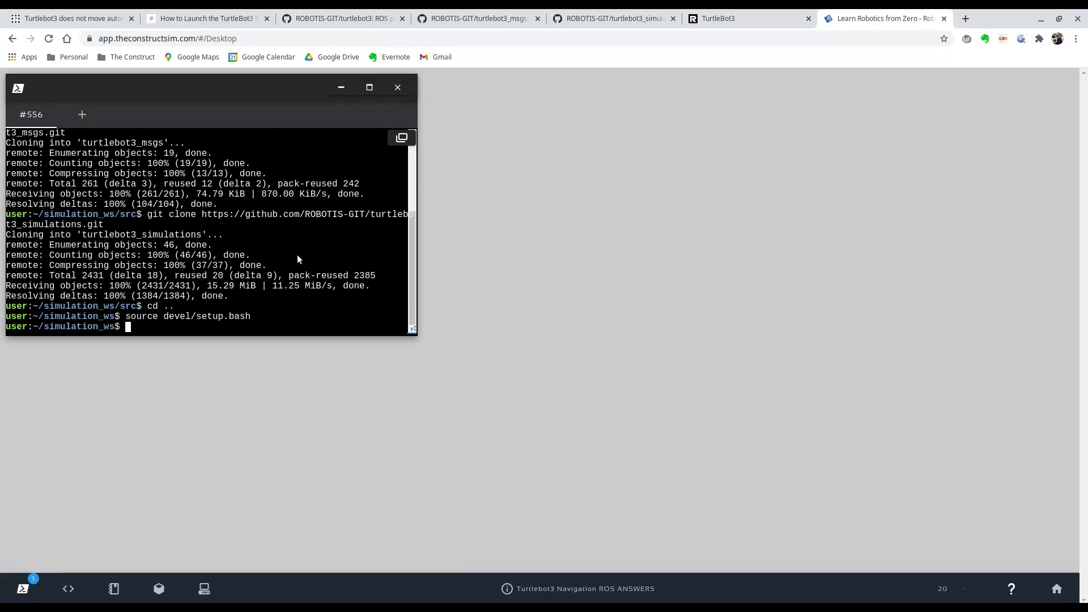
type("rospack profile")
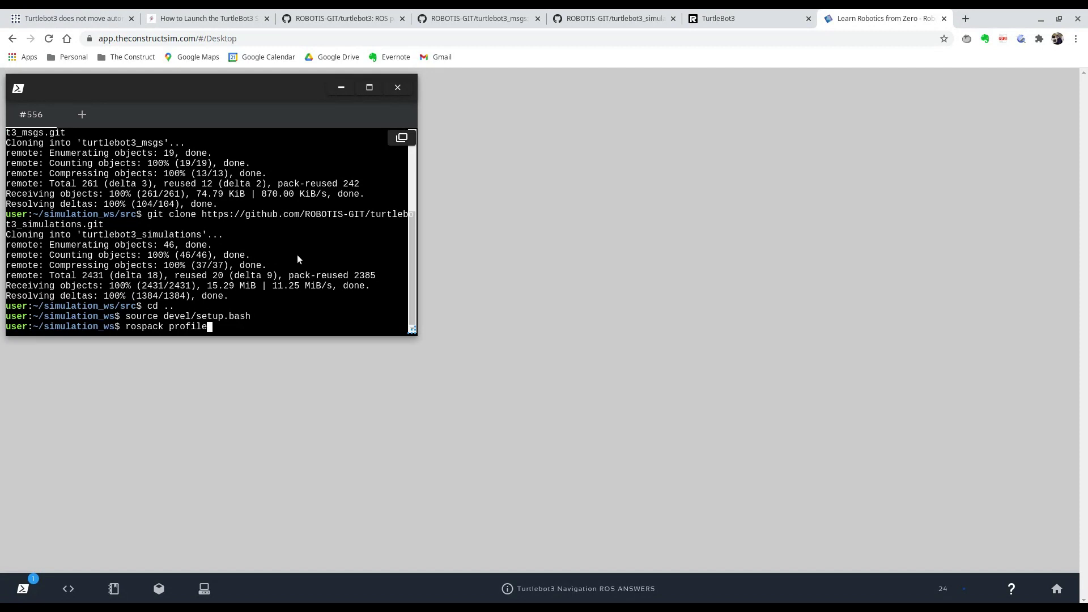
key("Return")
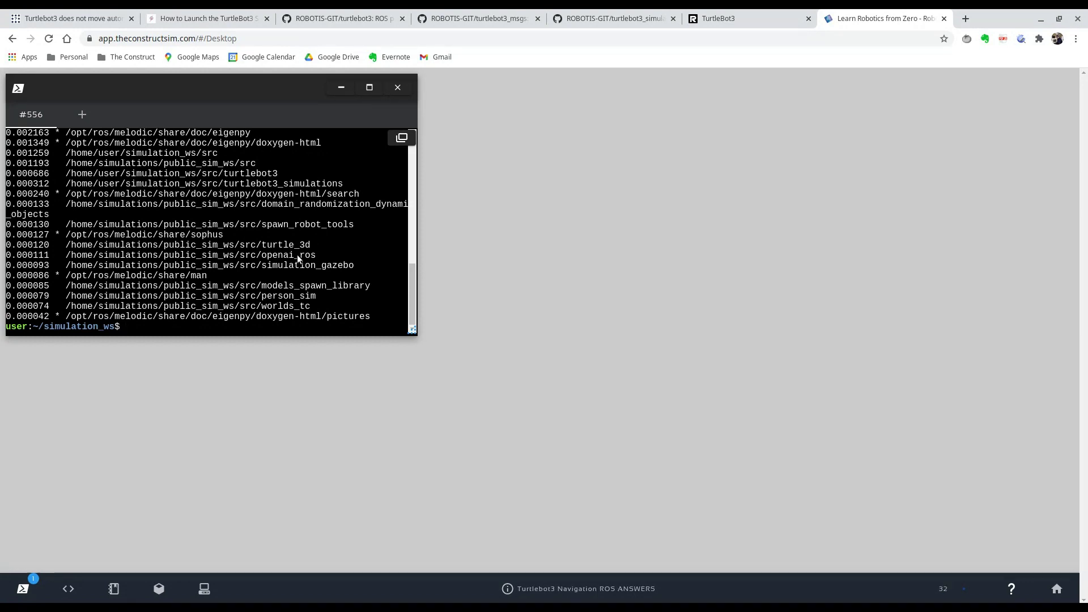
Begin the roslaunch turtlebot3_gazebo command, checking the ROS Answers question for the package and launch file names
type("roslaunch ")
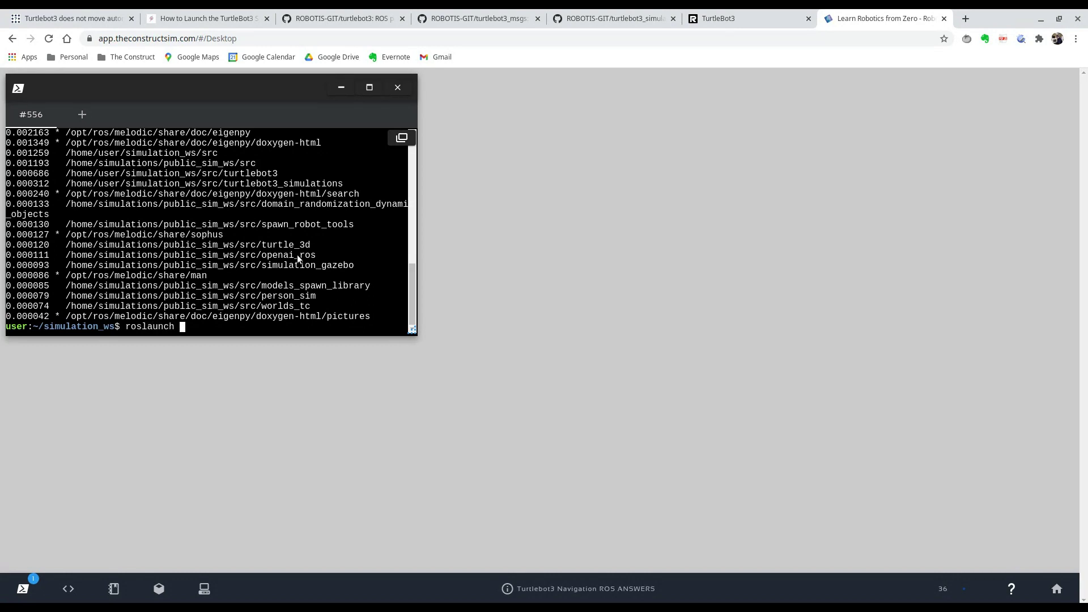
type("turtlebot3_")
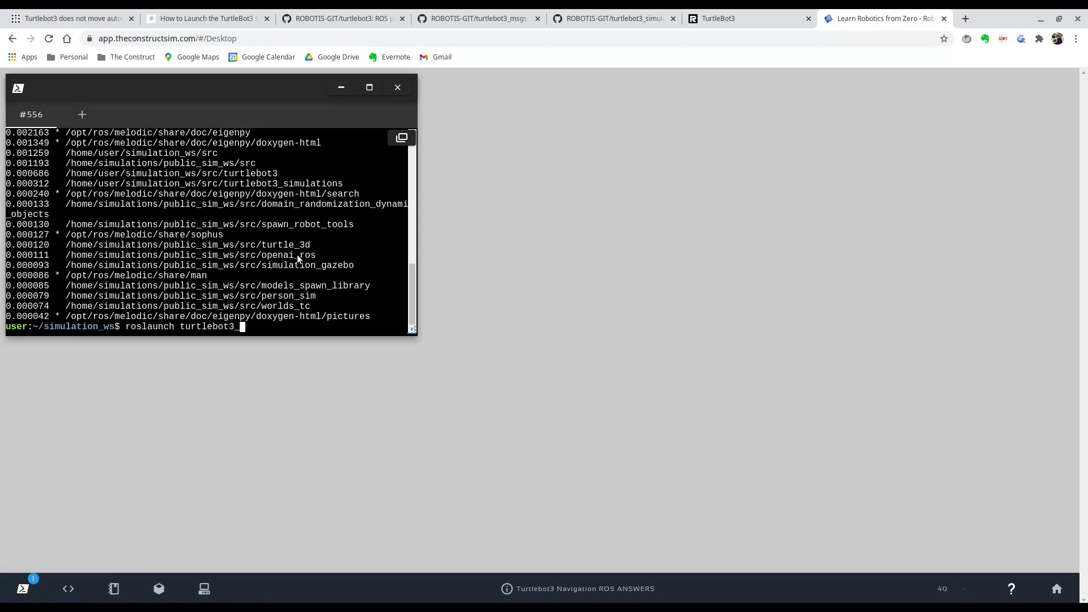
type("g")
key("Tab")
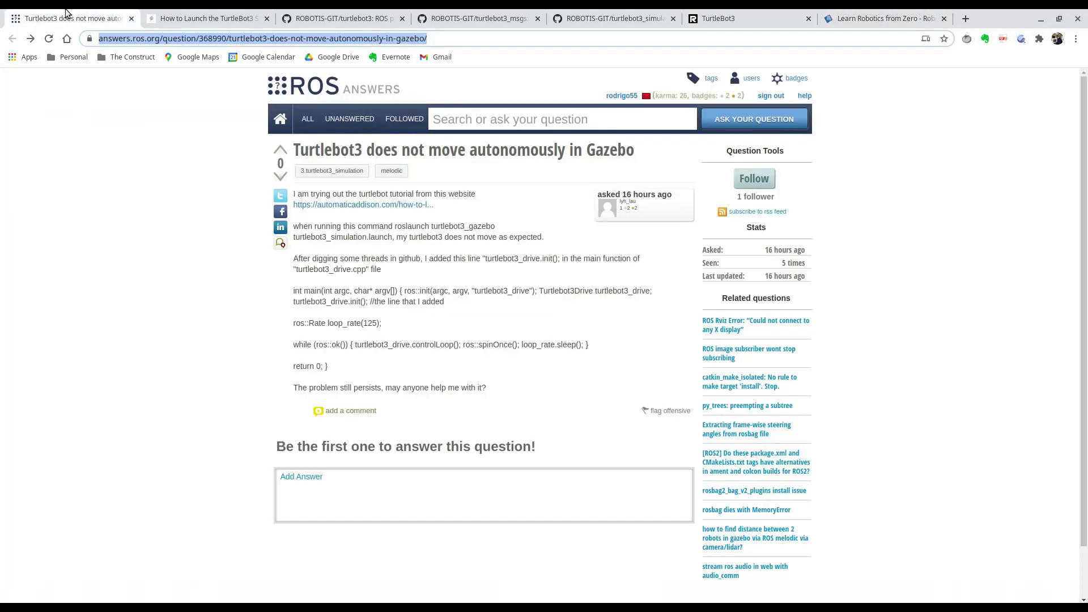
left_click(71, 17)
left_click_drag(429, 225, 497, 226)
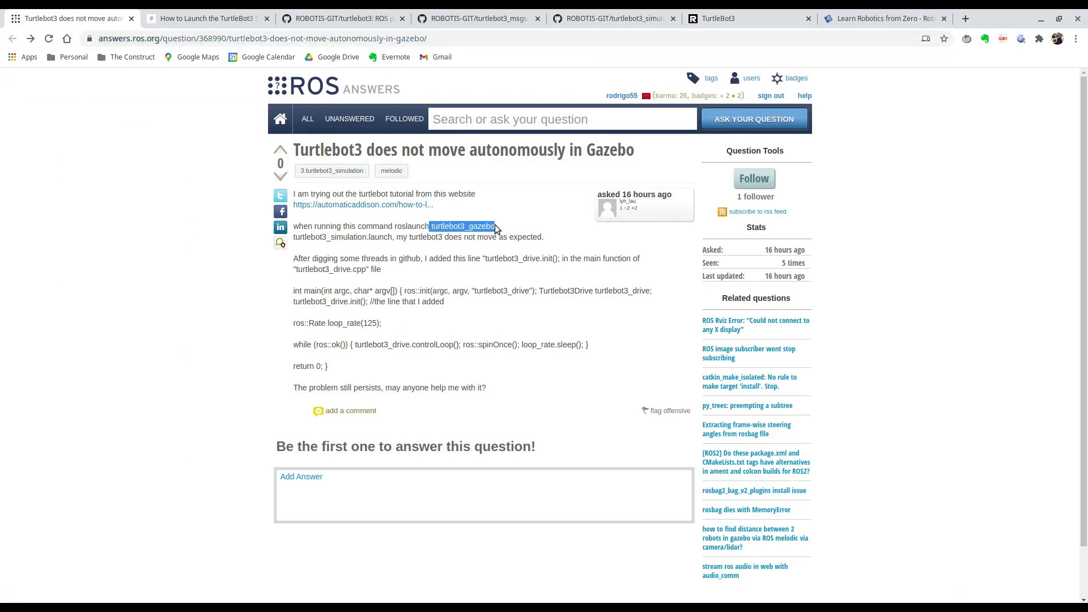
left_click_drag(311, 237, 379, 237)
left_click(867, 20)
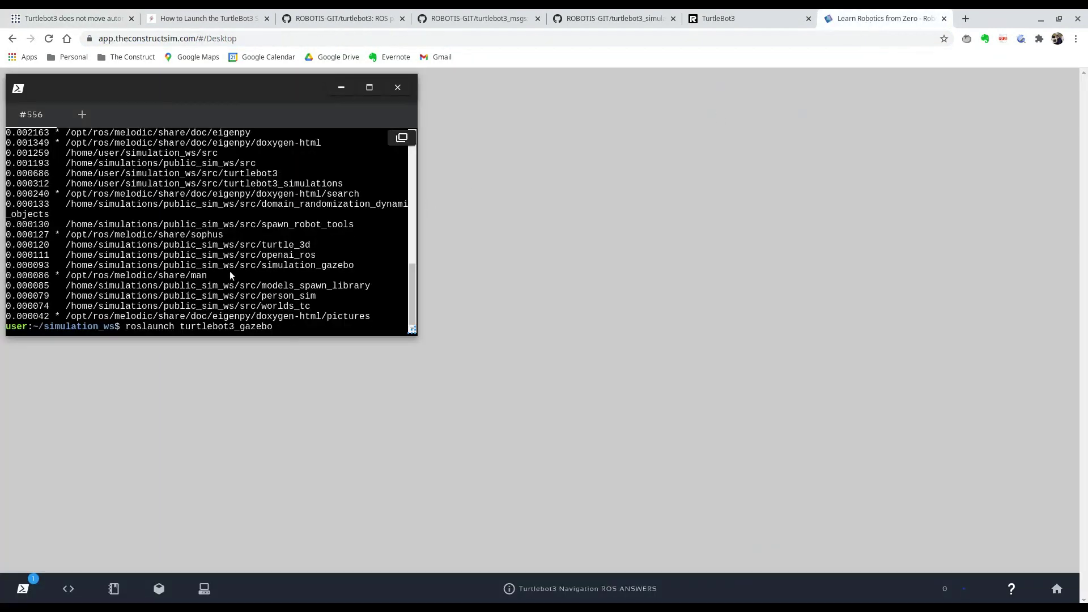
Complete and run roslaunch turtlebot3_gazebo turtlebot3_world.launch, which fails on unset TURTLEBOT3_MODEL
type("turtle")
key("Tab")
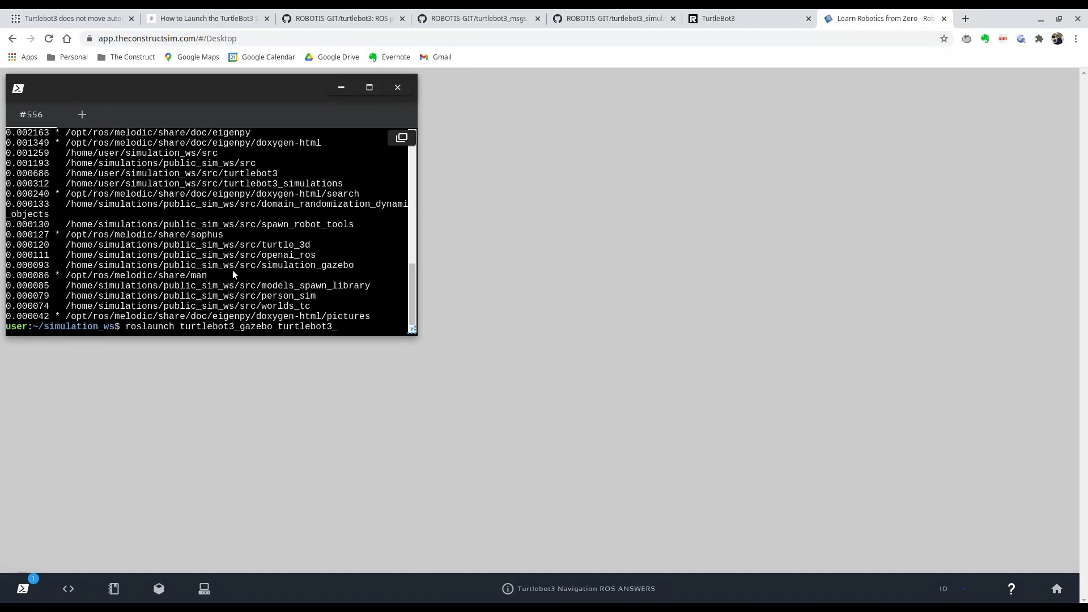
key("Tab")
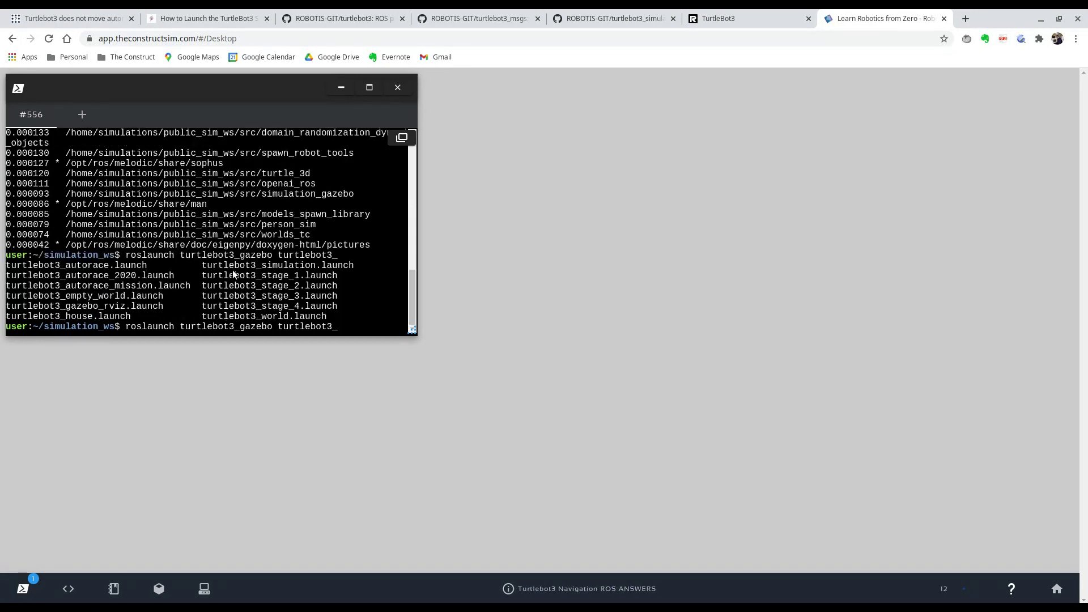
key("Tab")
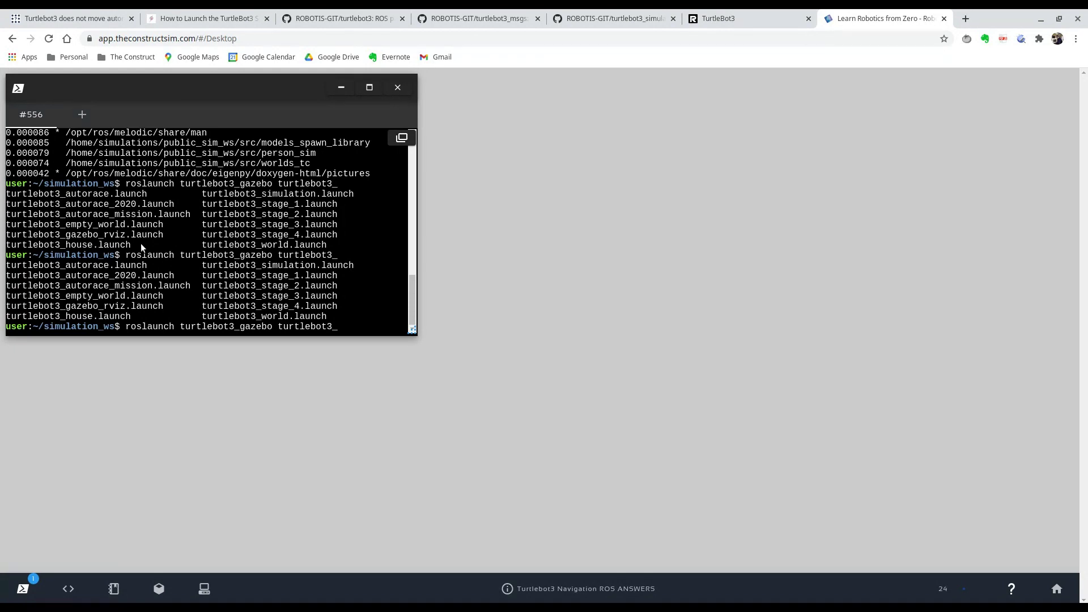
type("wo")
key("Tab")
key("Return")
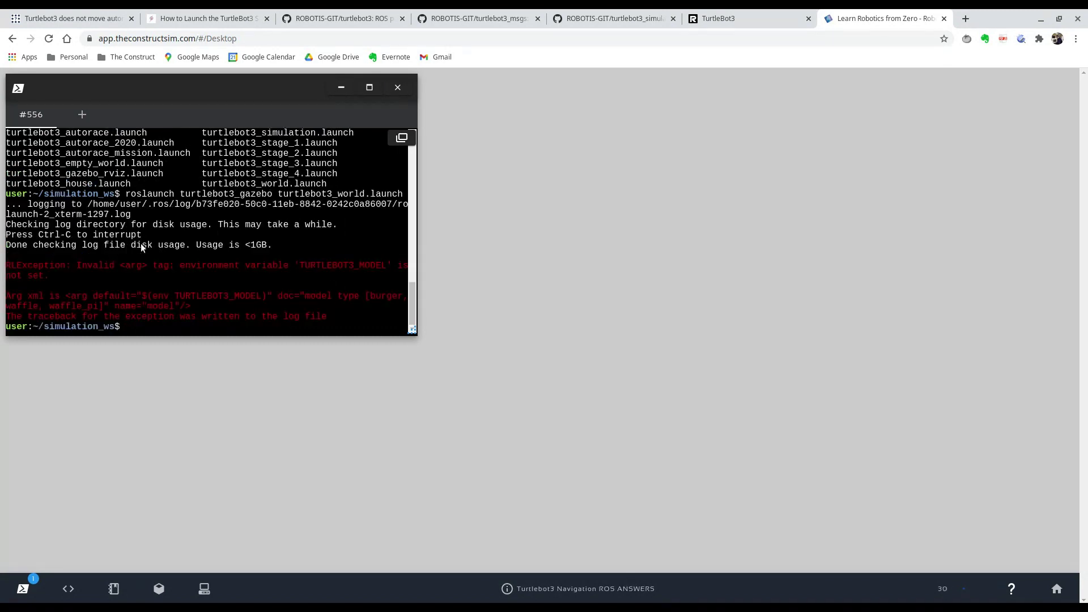
Export TURTLEBOT3_MODEL=burger and rerun the turtlebot3_world.launch command from history
type("export")
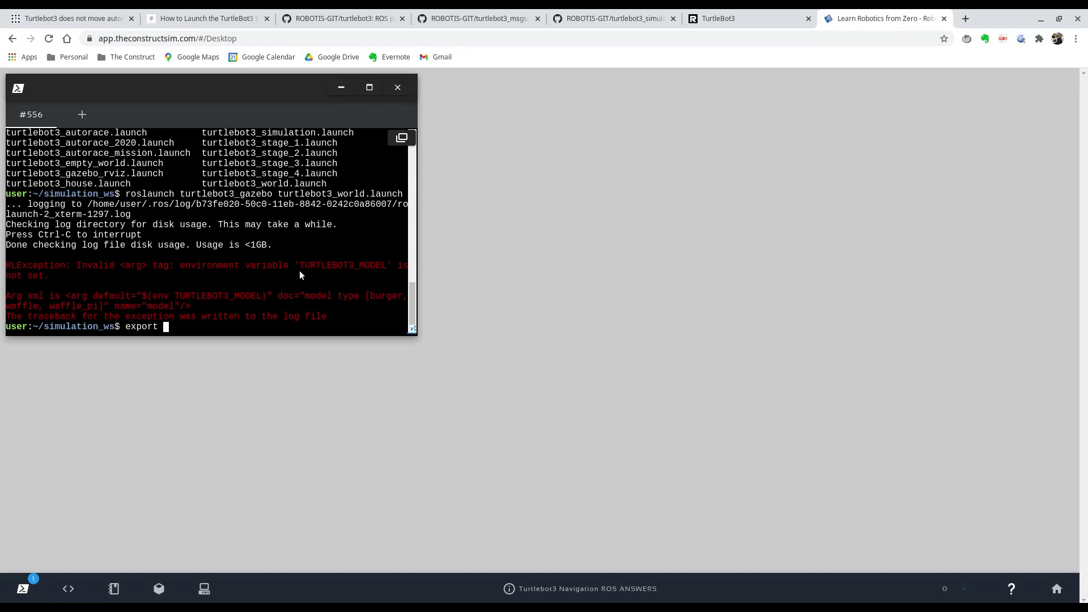
left_click_drag(300, 267, 385, 263)
middle_click(229, 319)
type("=burger")
key("Return")
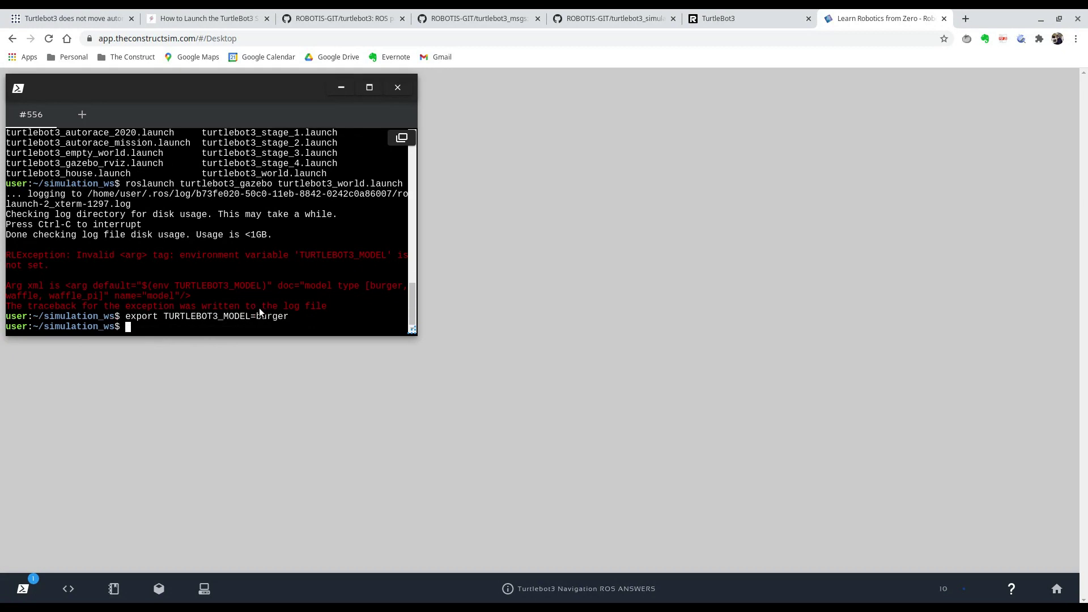
key("Up")
key("Up")
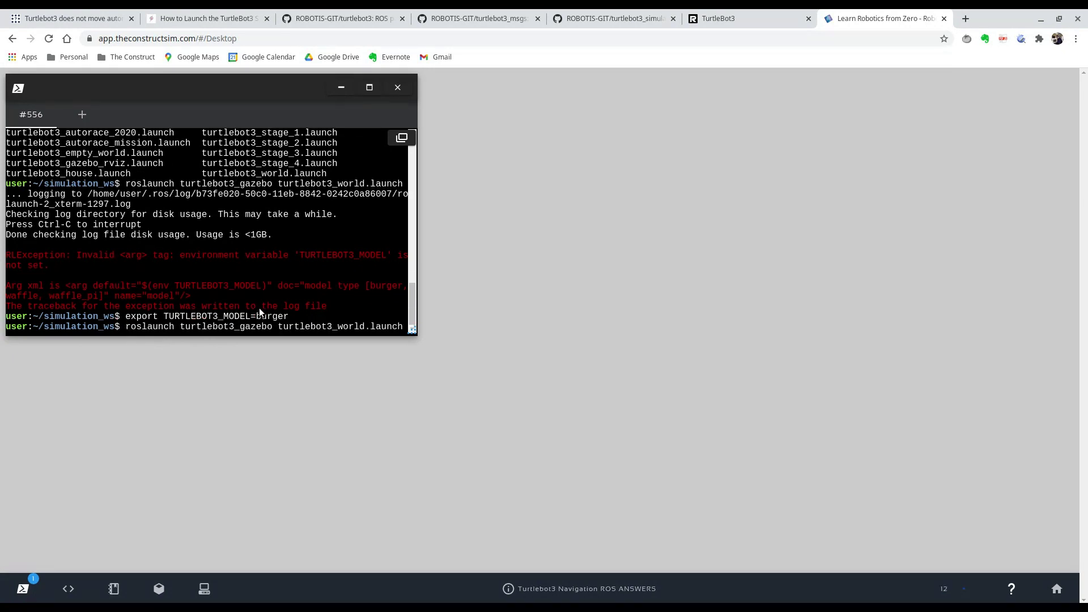
key("Return")
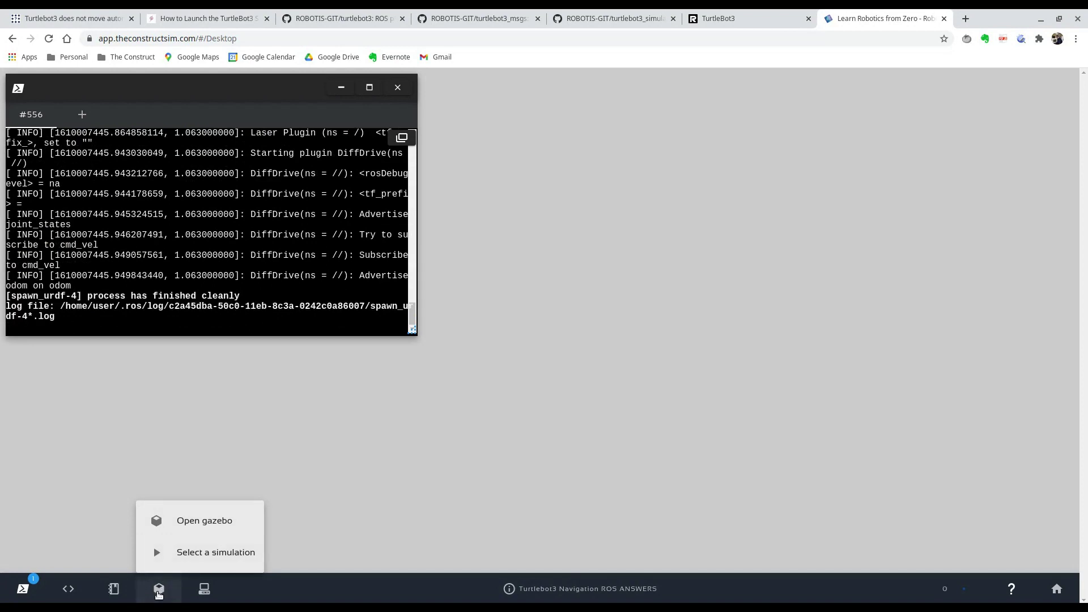
left_click(191, 524)
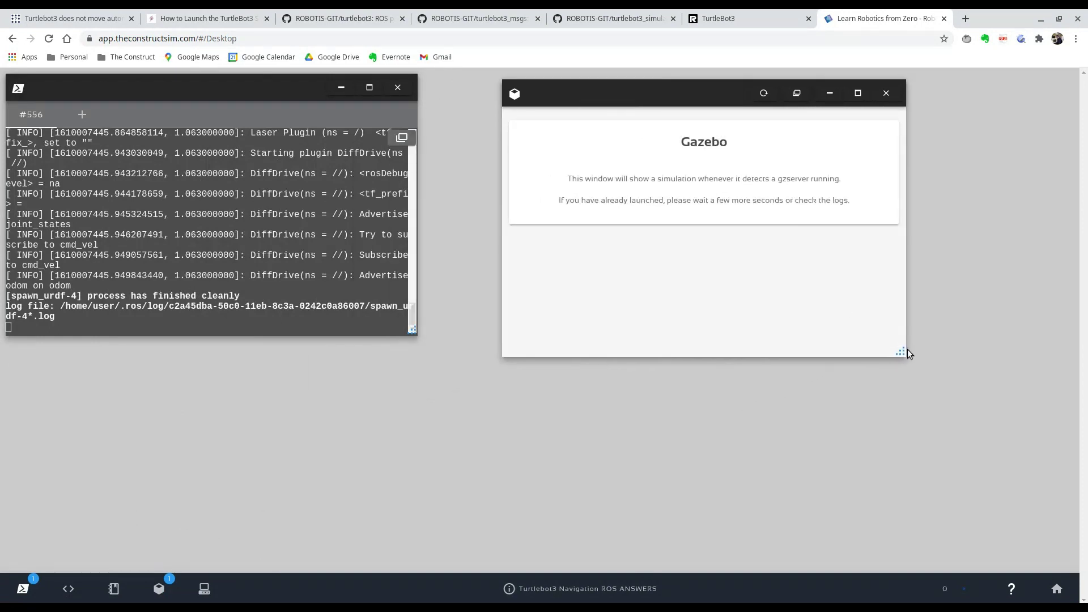
left_click_drag(897, 351, 965, 375)
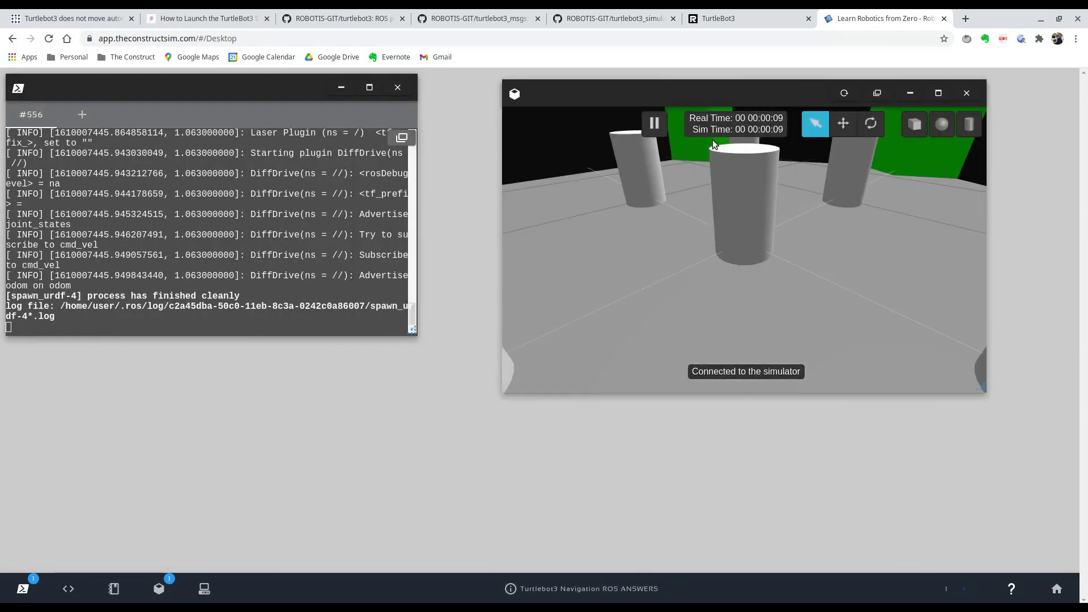
scroll(772, 284, "down", 5)
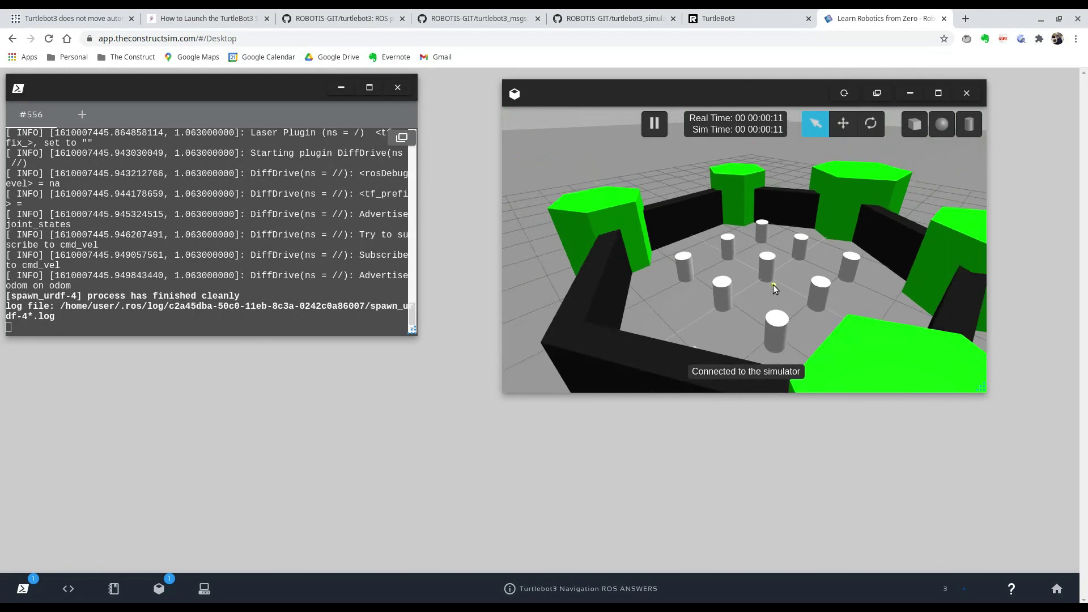
scroll(725, 310, "up", 5)
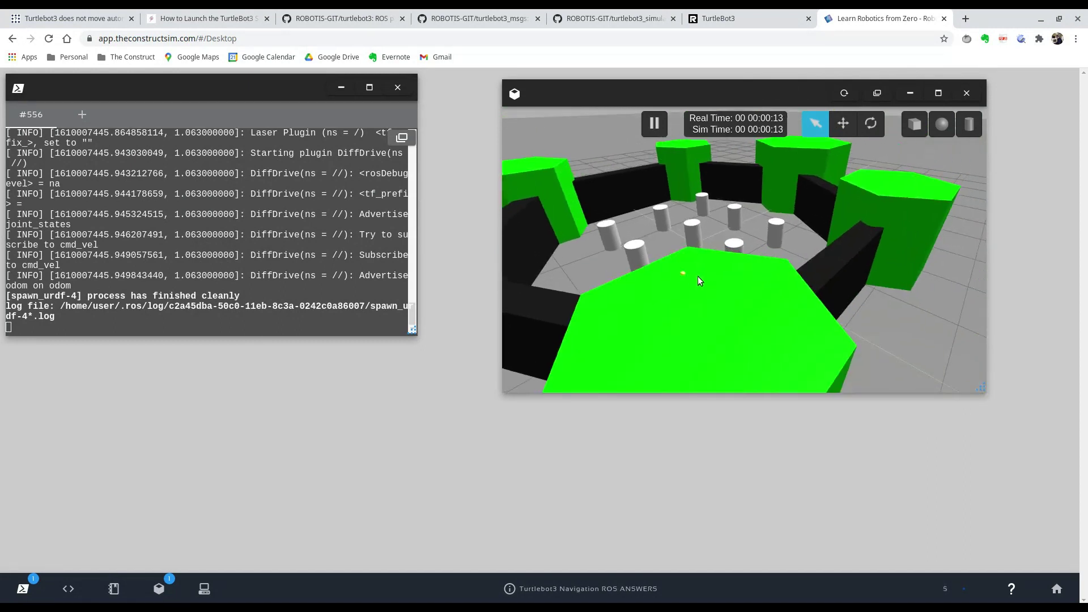
scroll(674, 246, "up", 2)
scroll(657, 252, "down", 4)
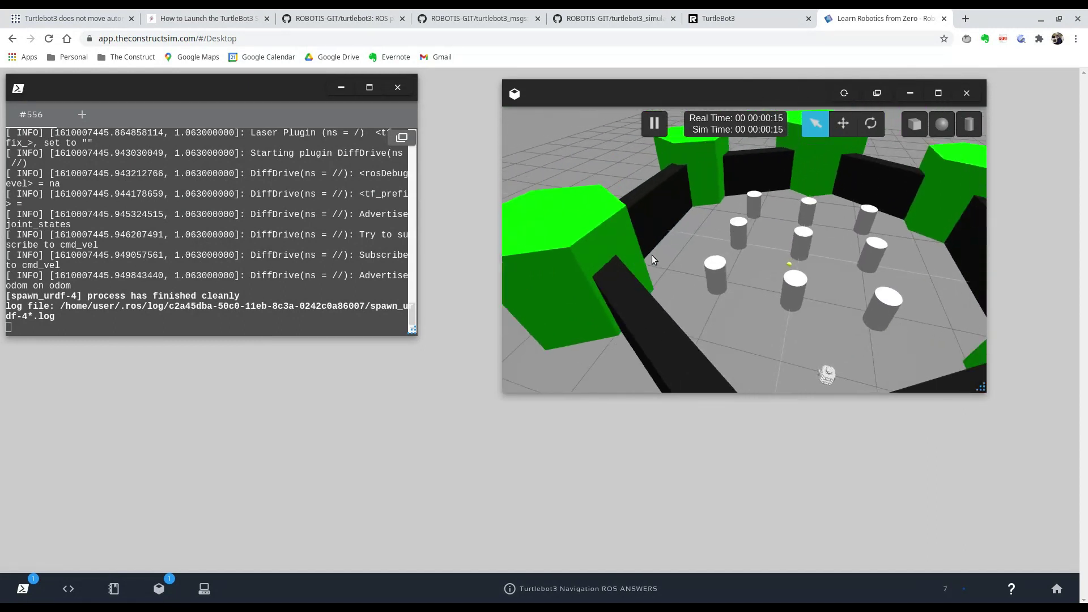
scroll(649, 252, "up", 1)
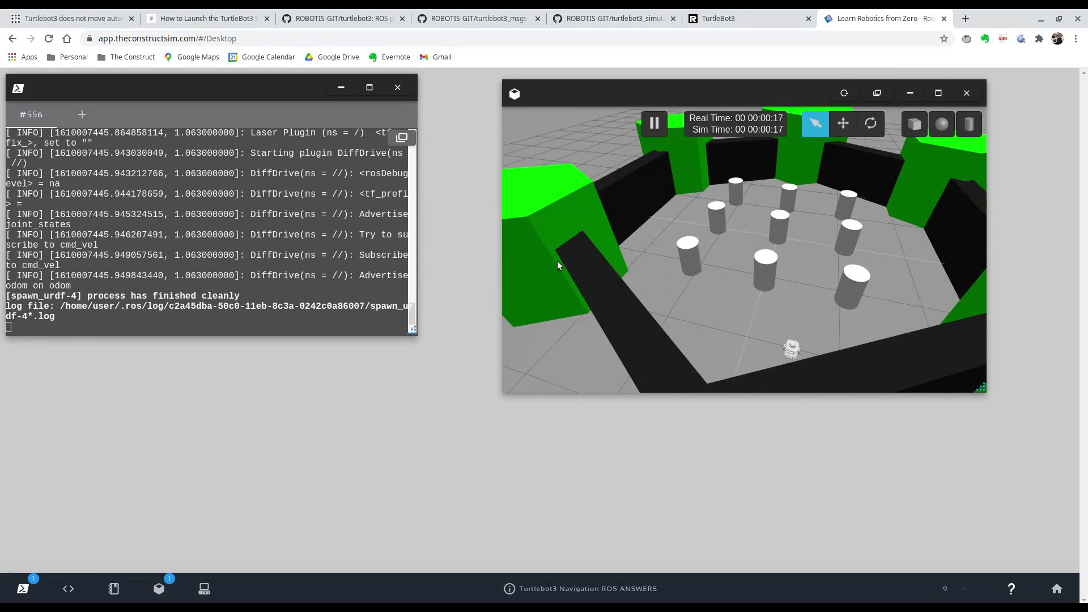
left_click(80, 116)
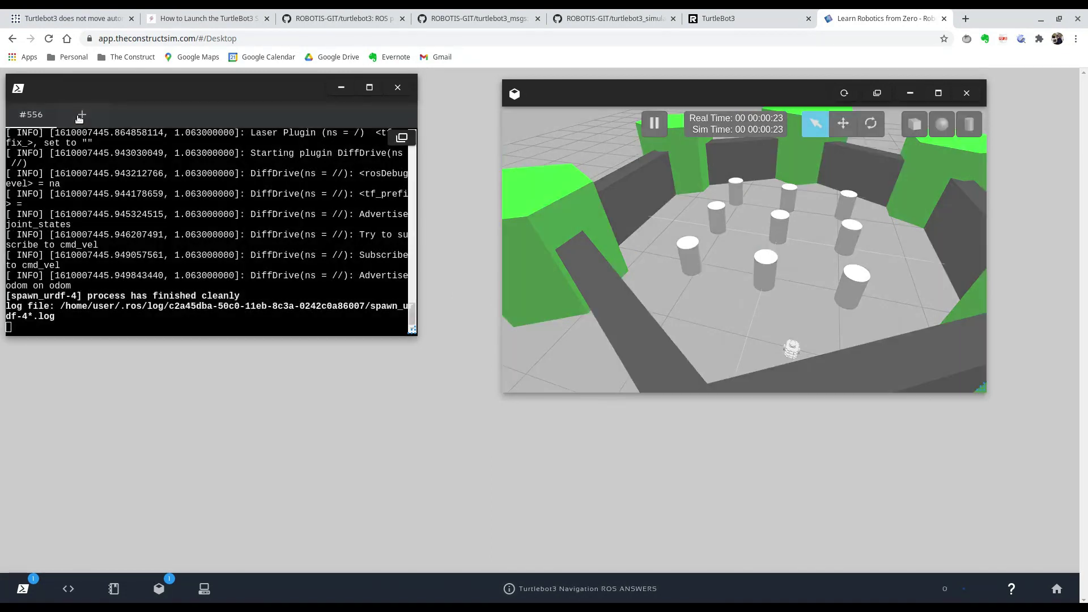
In a new terminal session, export TURTLEBOT3_MODEL=burger
left_click(81, 115)
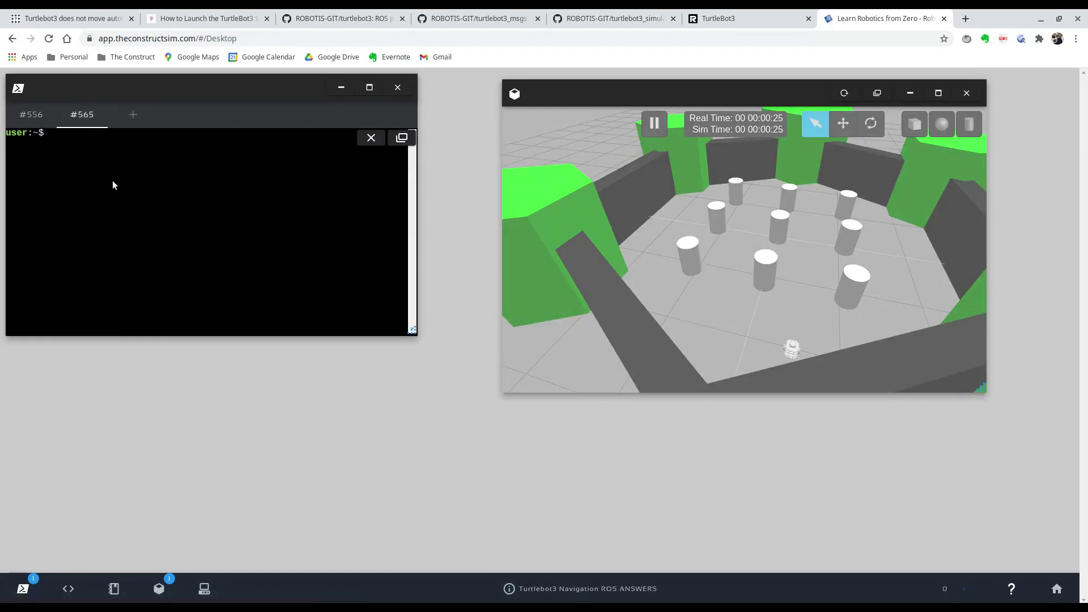
type("export TURTLEBOT3")
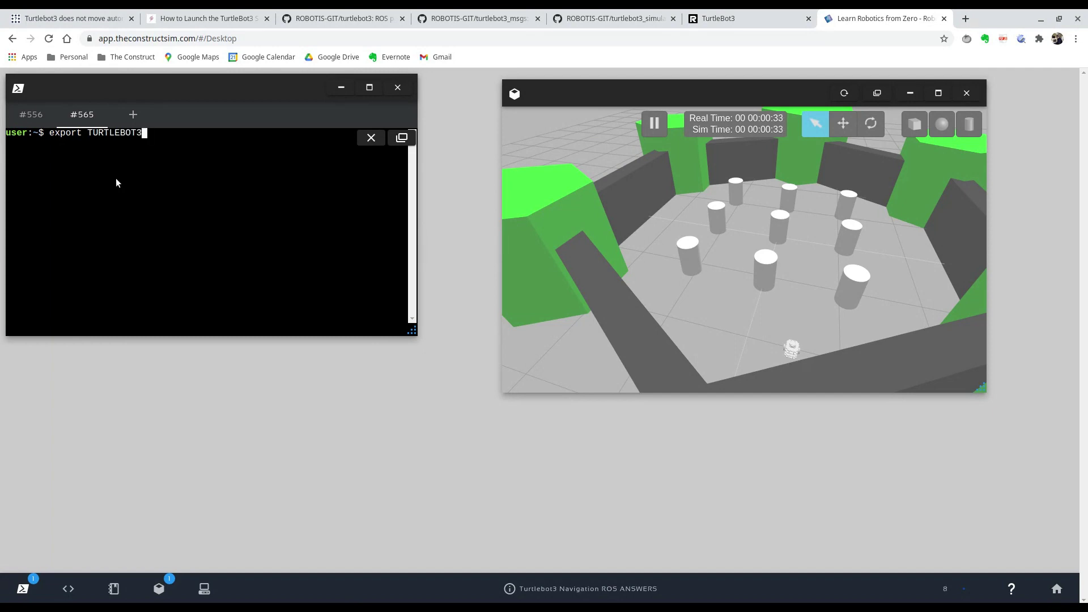
type("_MODEL")
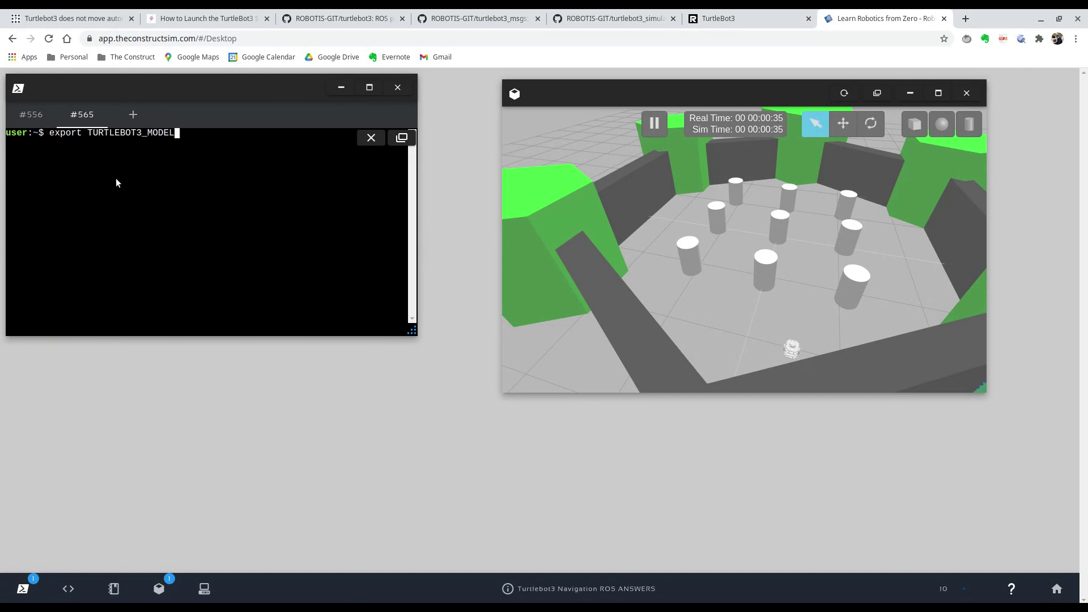
type("=bu")
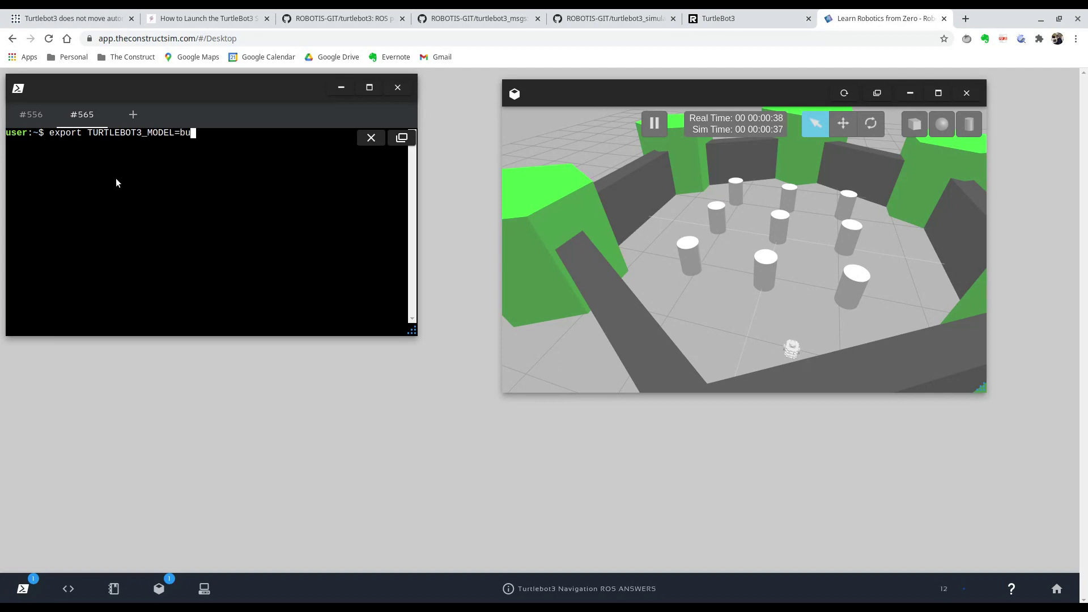
type("rger")
key("Return")
Launch turtlebot3_slam turtlebot3_slam.launch and view the partial map in RViz in the graphical tools window
type("roslau")
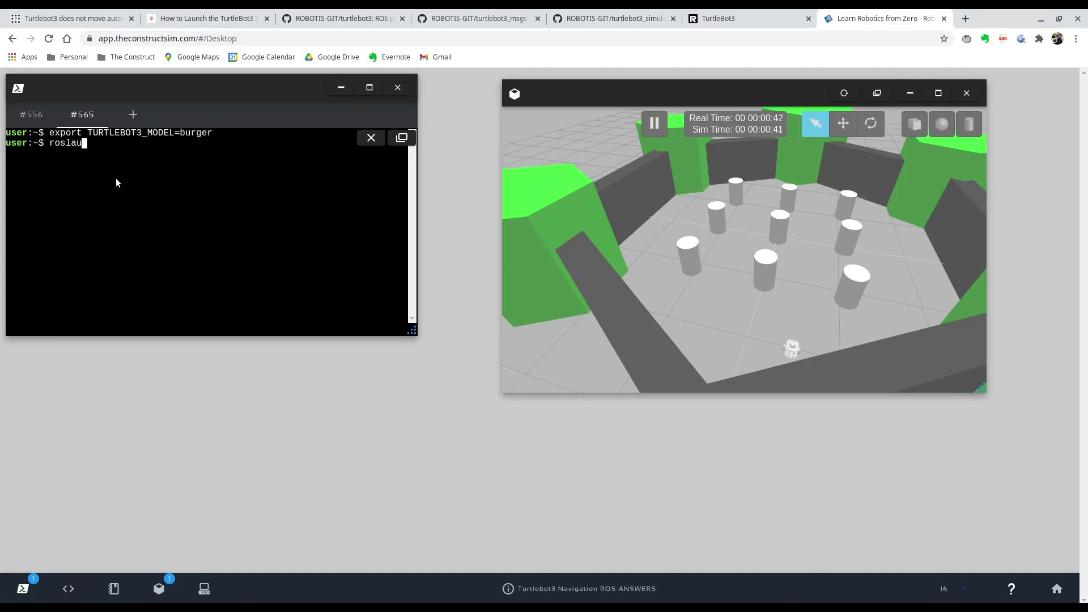
type("nch turtlebot3_")
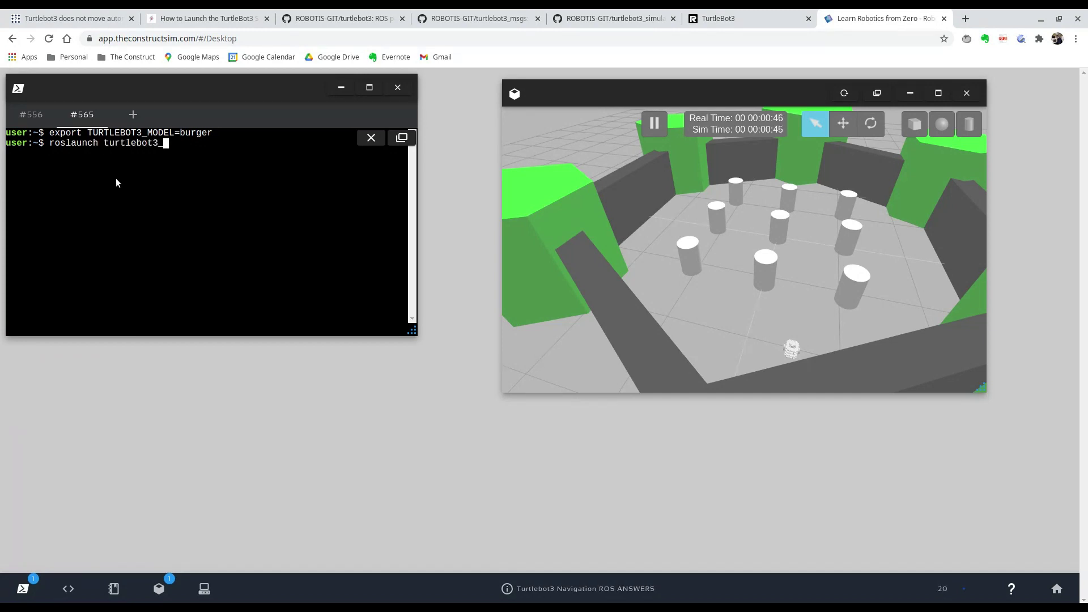
type("slam")
key("Tab")
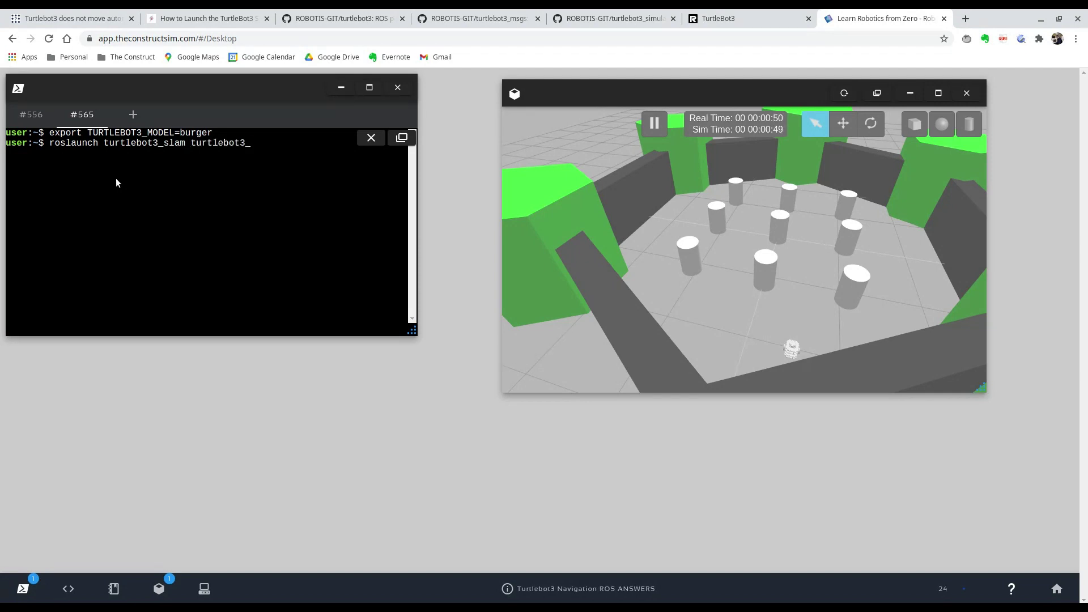
type("sl")
key("Tab")
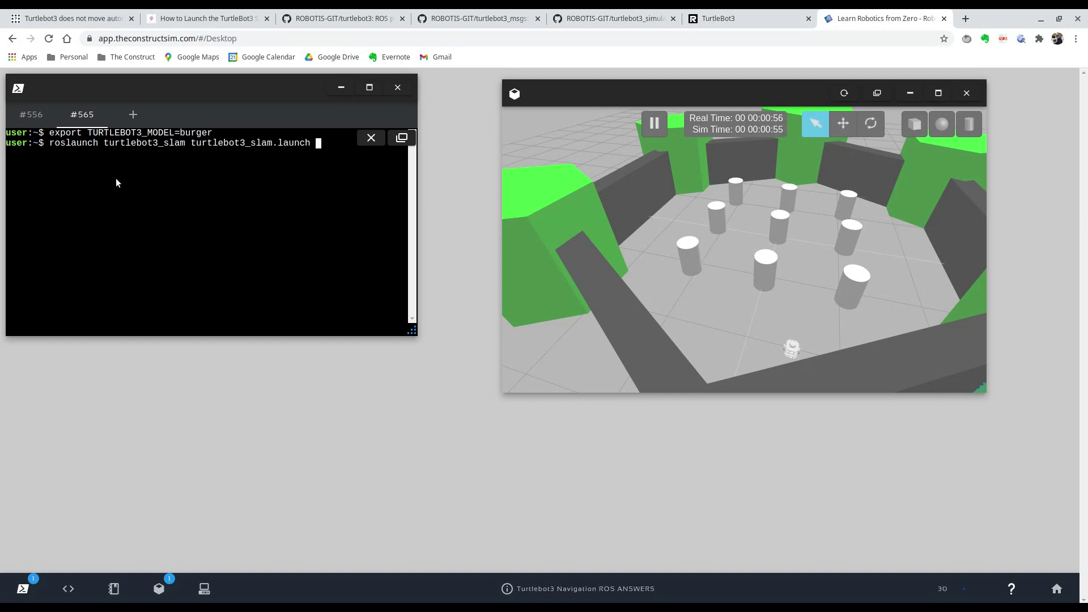
key("Return")
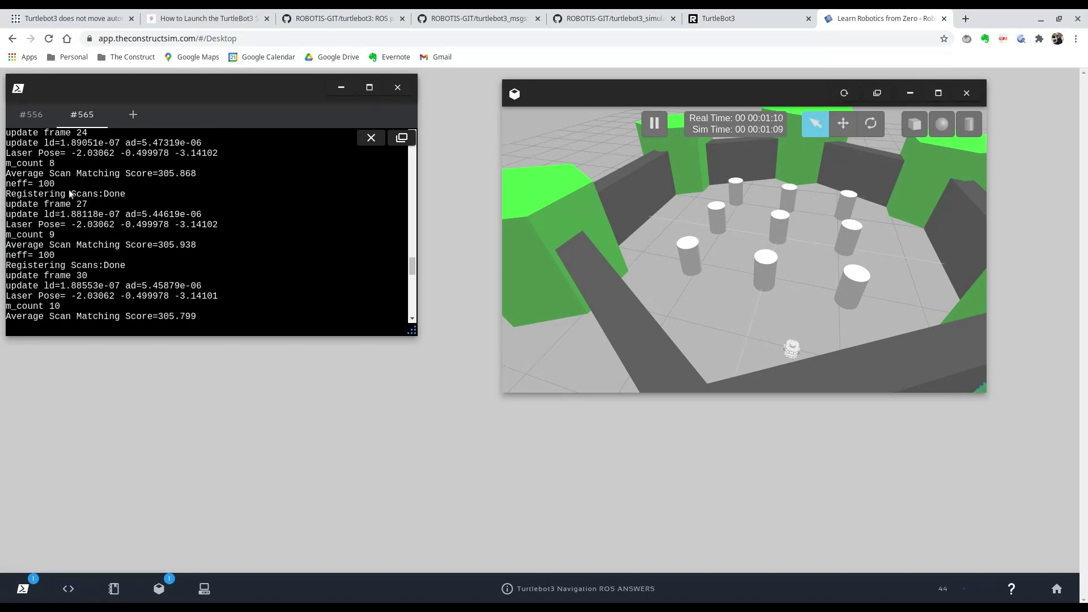
left_click_drag(86, 194, 106, 194)
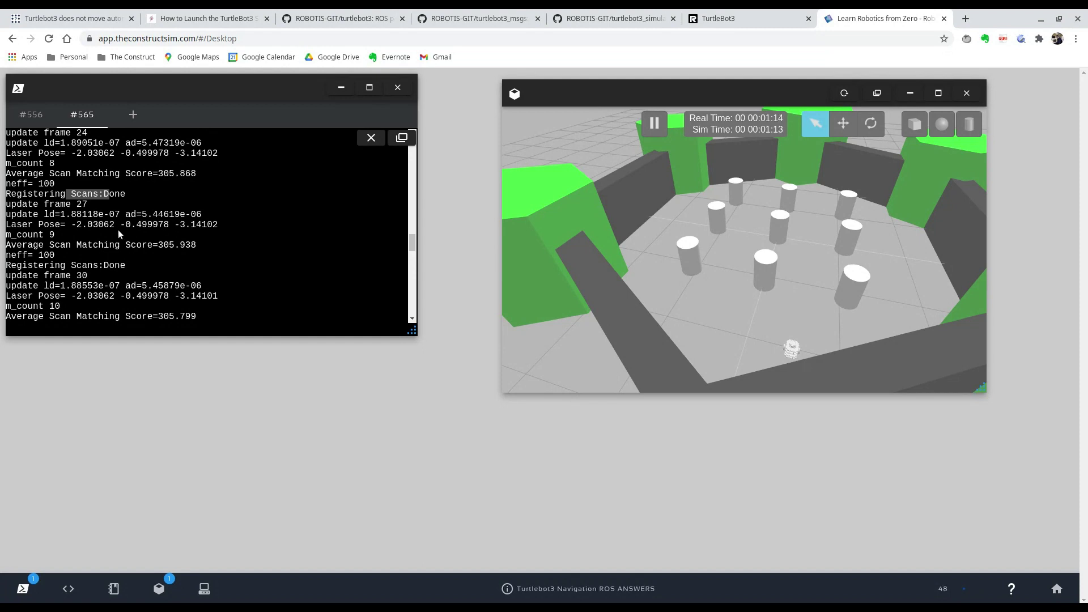
left_click(204, 589)
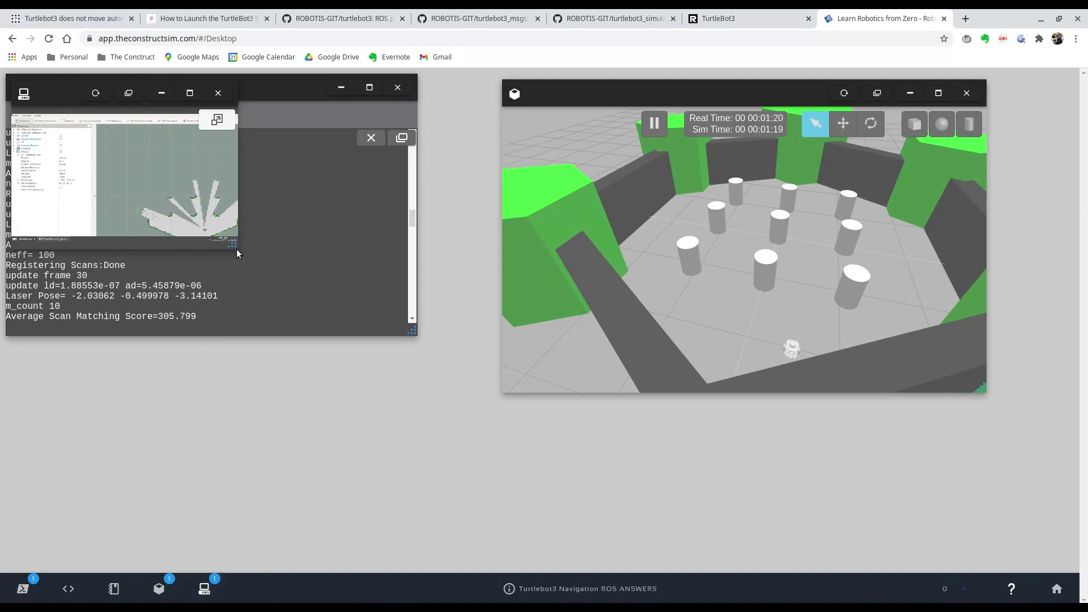
Resize and reposition RViz, Gazebo and the terminal so the map, simulation and terminal show side by side
left_click_drag(226, 239, 479, 423)
left_click_drag(232, 91, 712, 221)
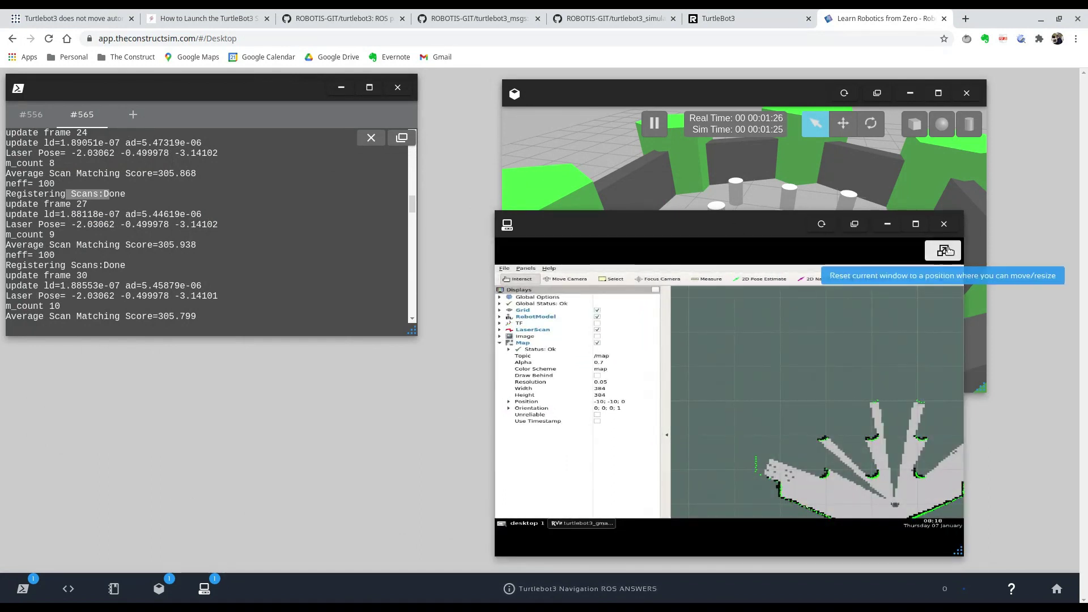
left_click(947, 250)
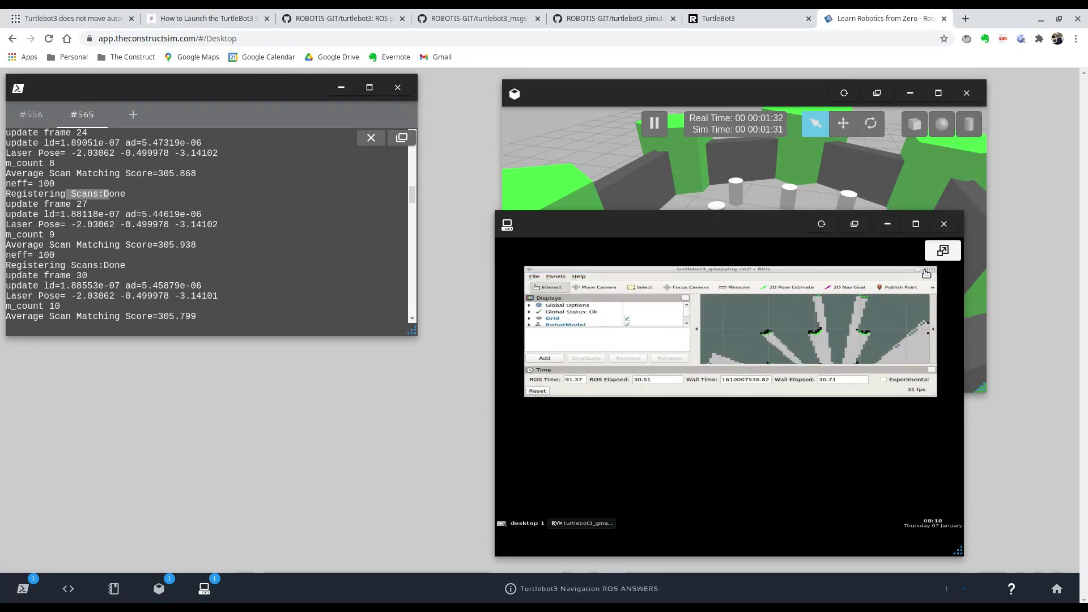
left_click(924, 270)
left_click_drag(770, 230, 544, 244)
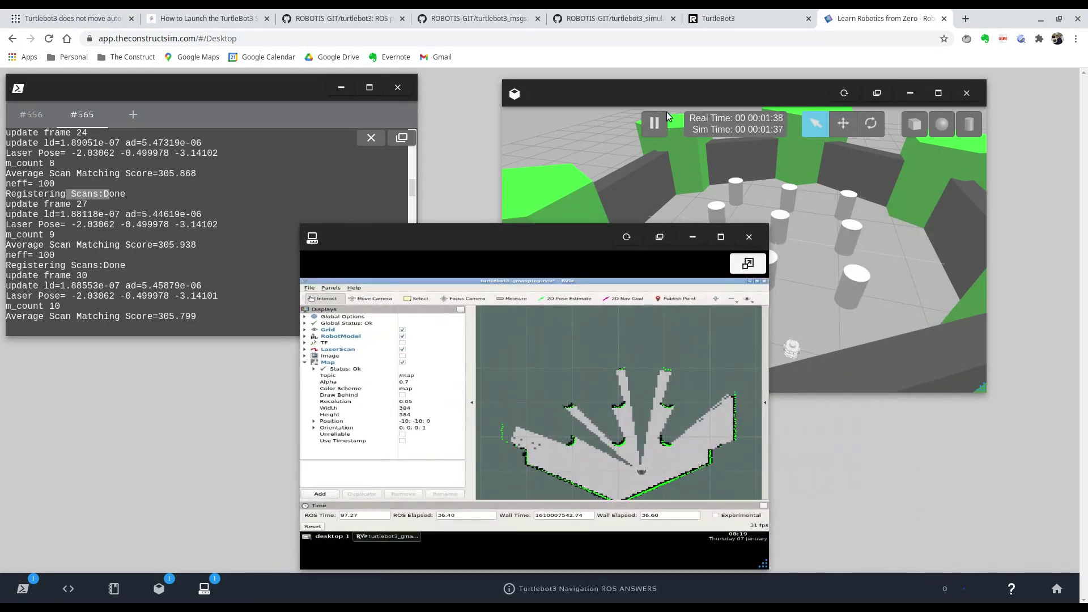
left_click_drag(674, 96, 768, 87)
left_click_drag(479, 237, 294, 237)
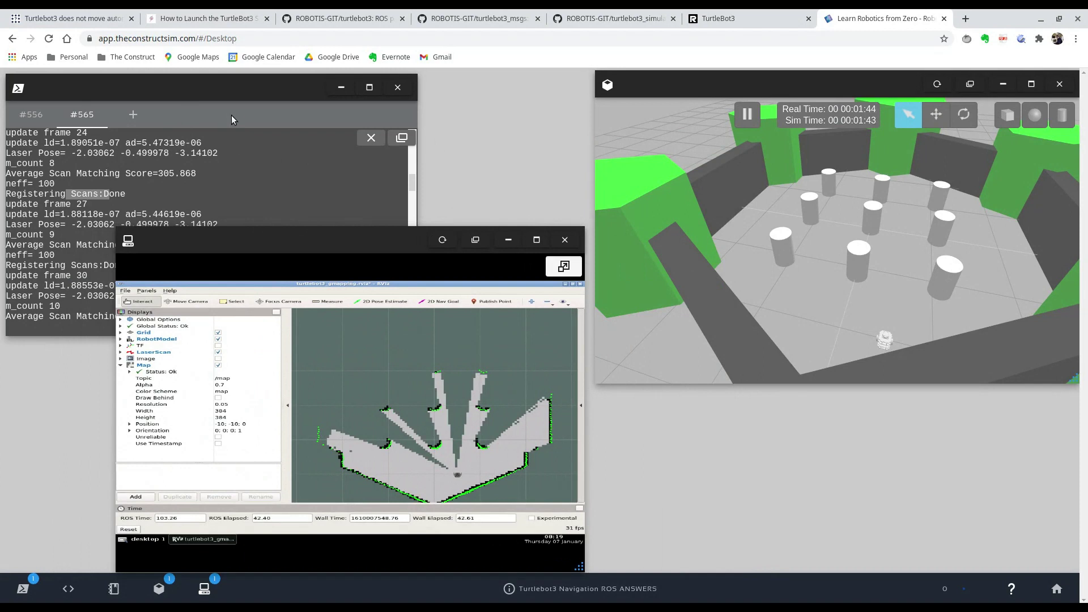
left_click(388, 327)
left_click_drag(404, 320, 559, 204)
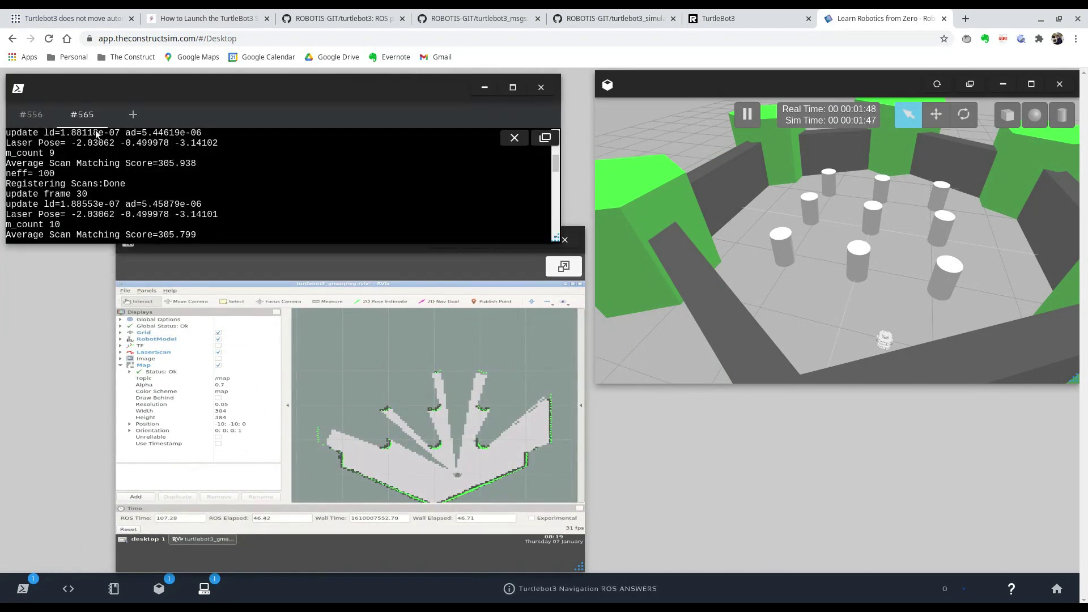
In a third terminal, export TURTLEBOT3_MODEL=burger and launch turtlebot3_teleop turtlebot3_teleop_key.launch
left_click(134, 114)
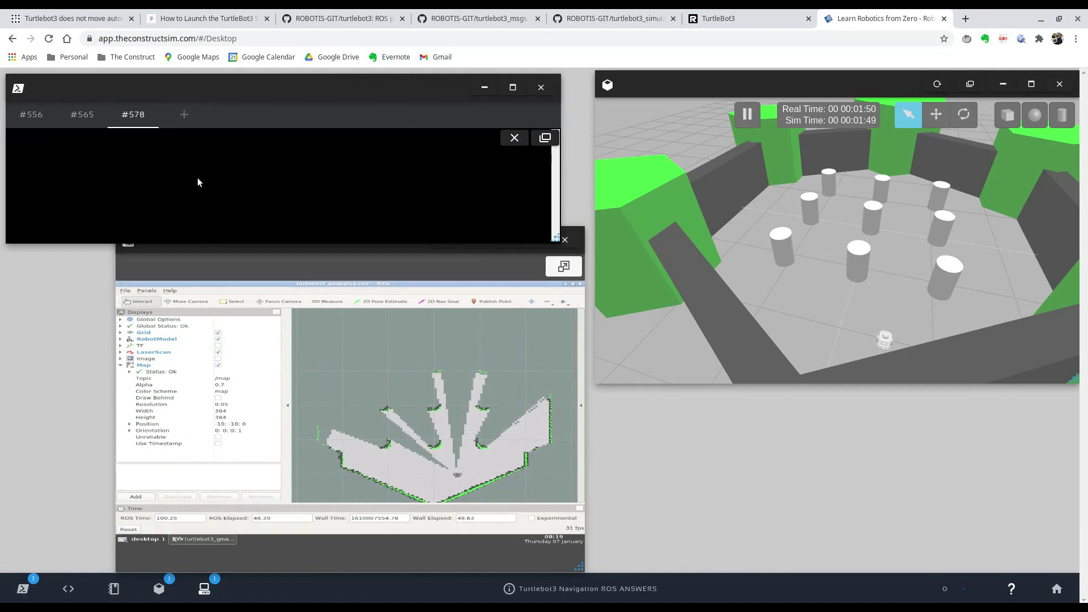
type("export TURTLB")
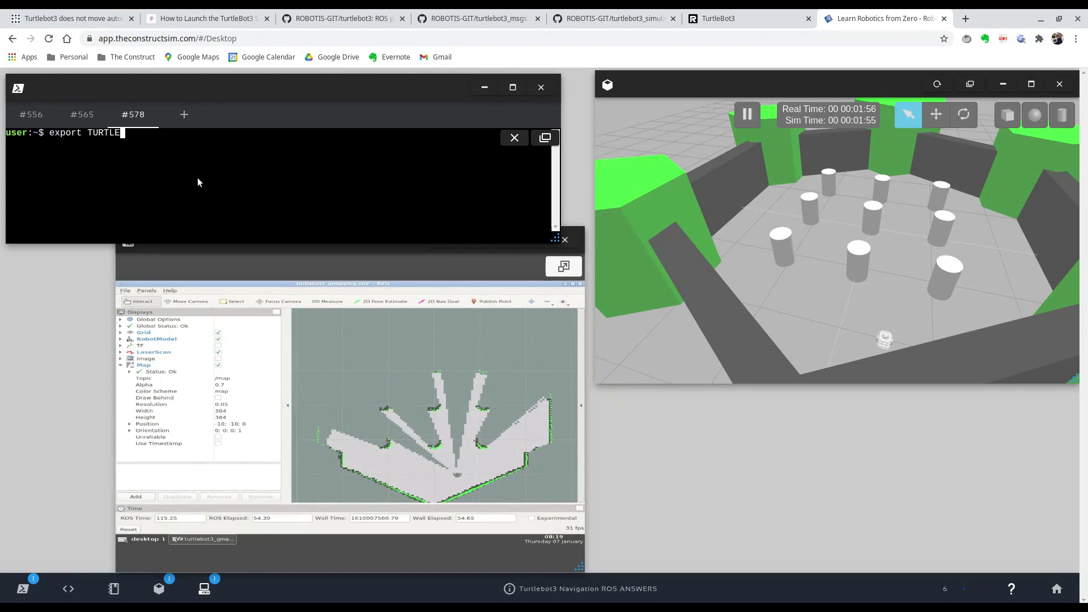
key("BackSpace")
type("EBOT3_MODEL")
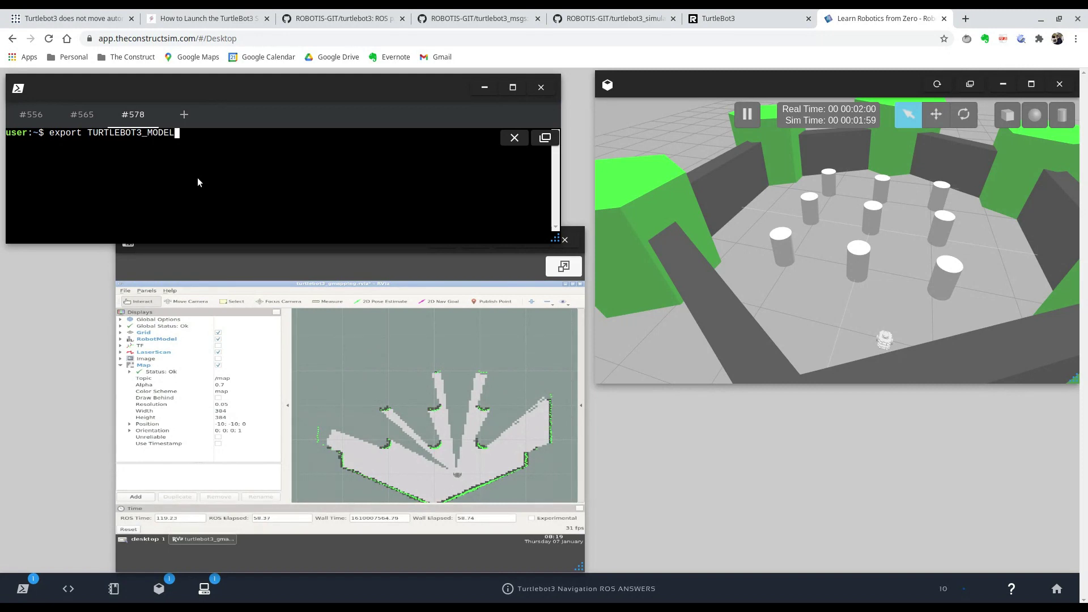
type("=burger")
key("Return")
type("roslaunch turtlebot3_teleop tur")
key("Tab")
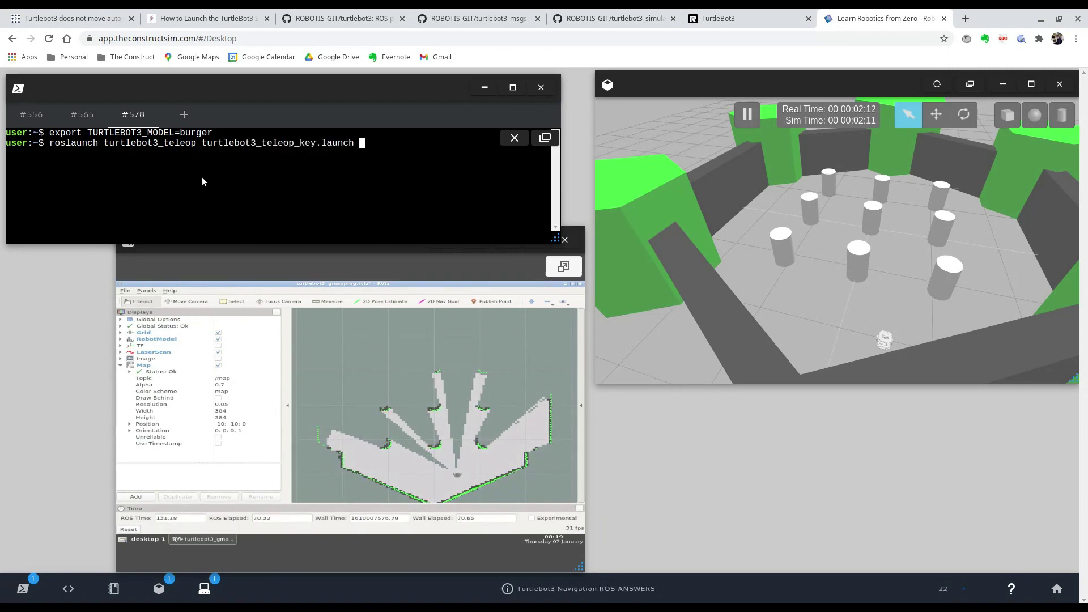
key("Return")
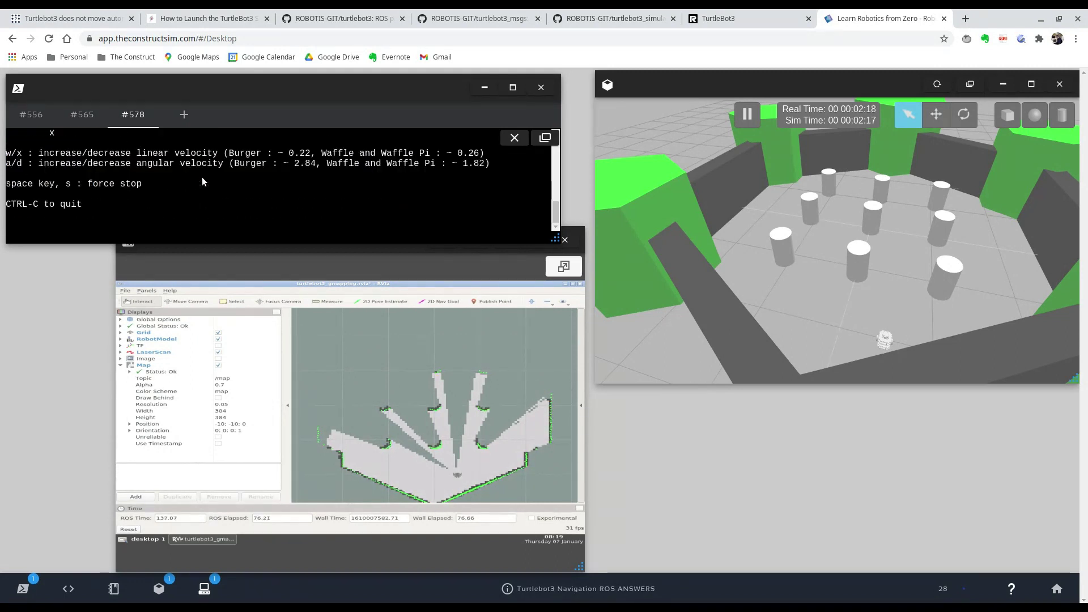
Raise the burger's forward speed with five w key presses so gmapping extends the map ahead
scroll(176, 178, "up", 1)
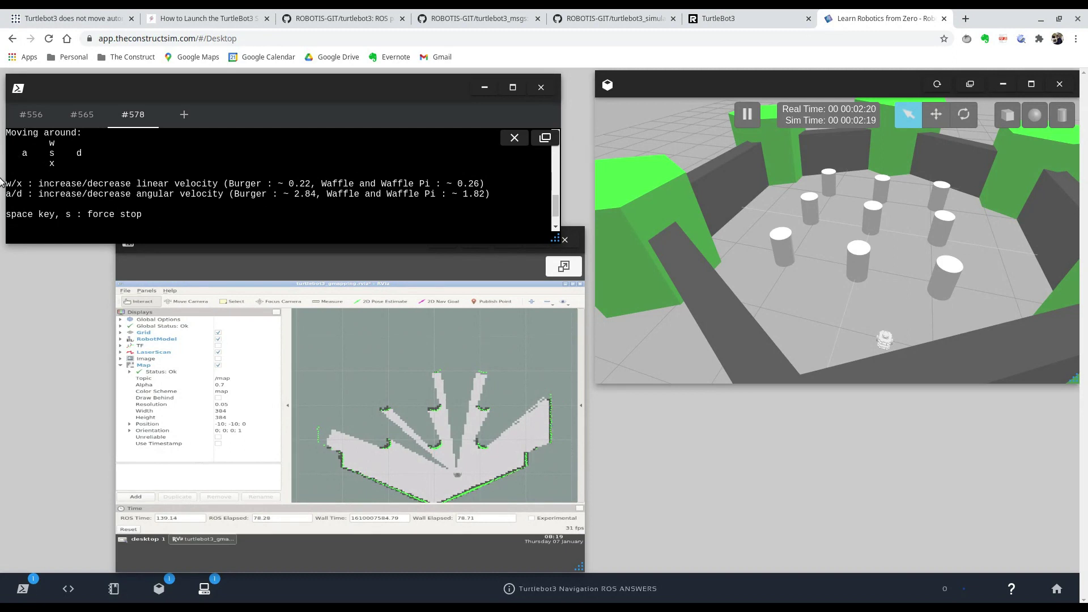
scroll(118, 162, "down", 1)
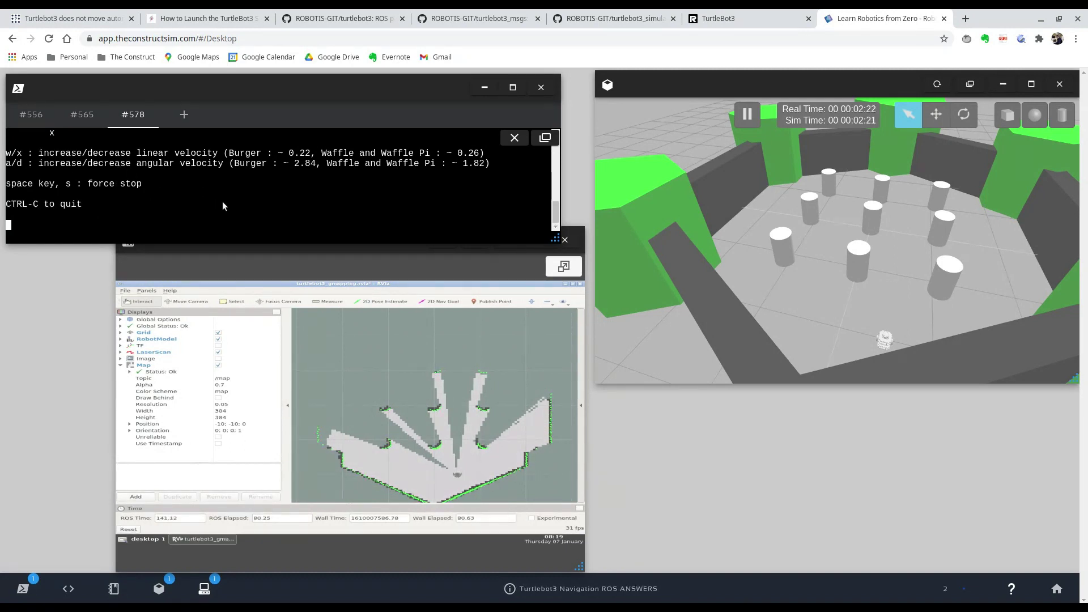
key("w")
key("w")
key("w")
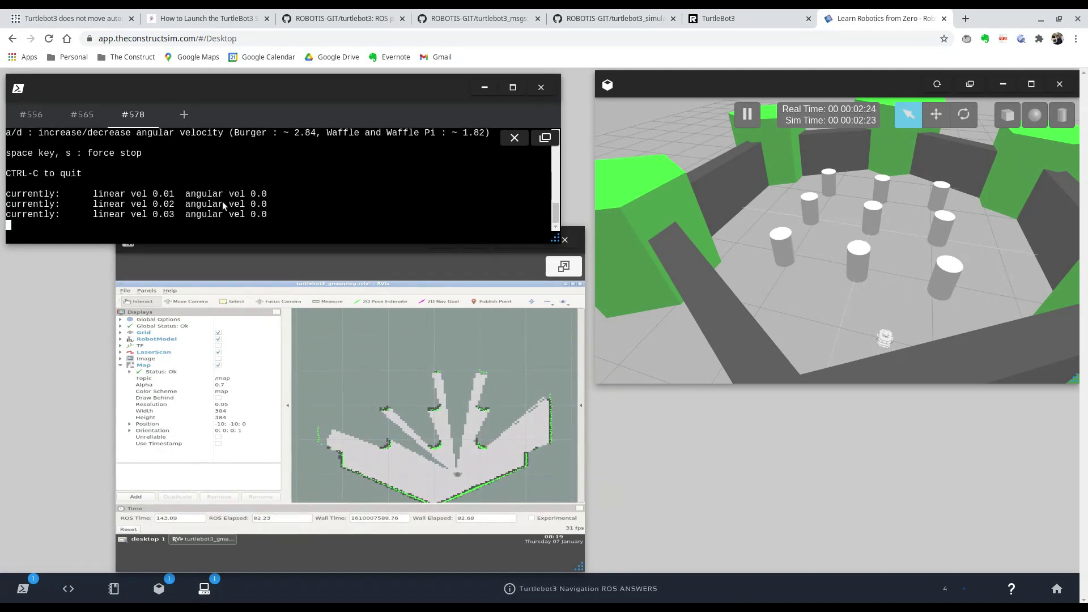
key("w")
key("w")
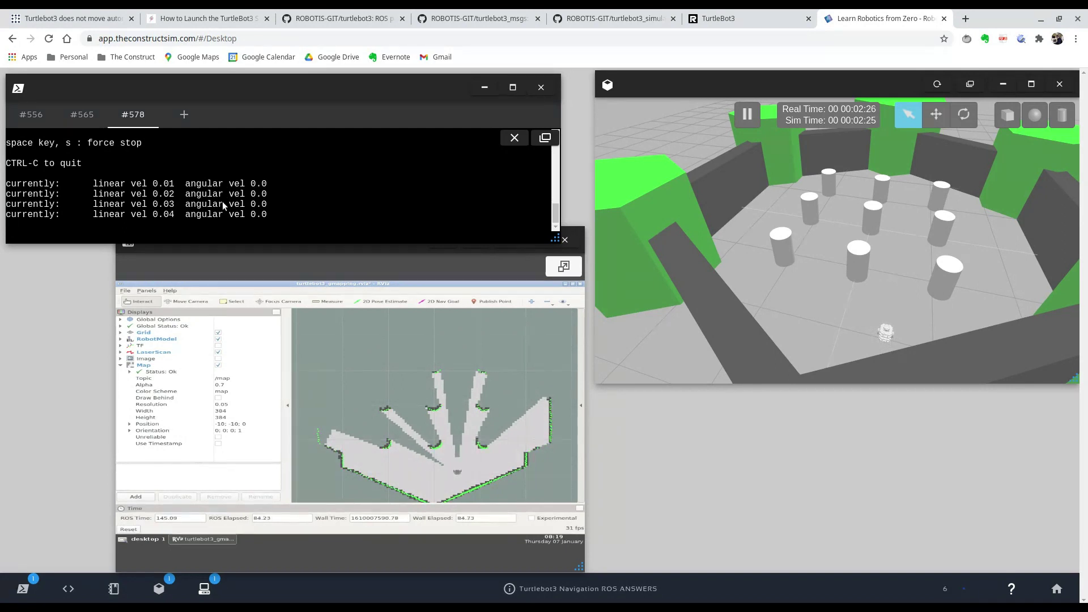
key("w")
key("w")
key("w")
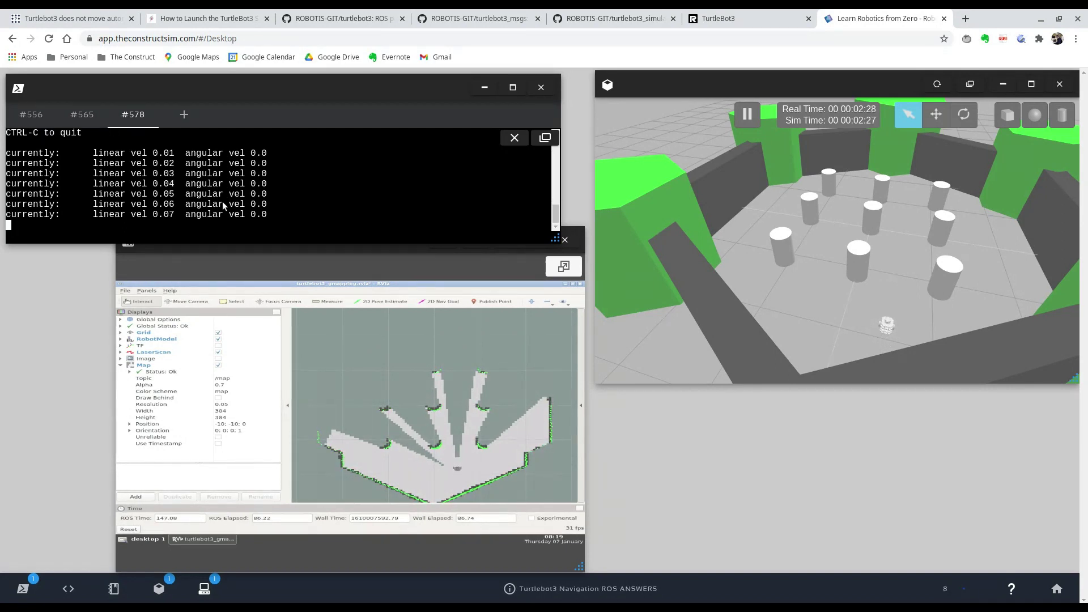
key("w")
key("w")
key("w")
key("w")
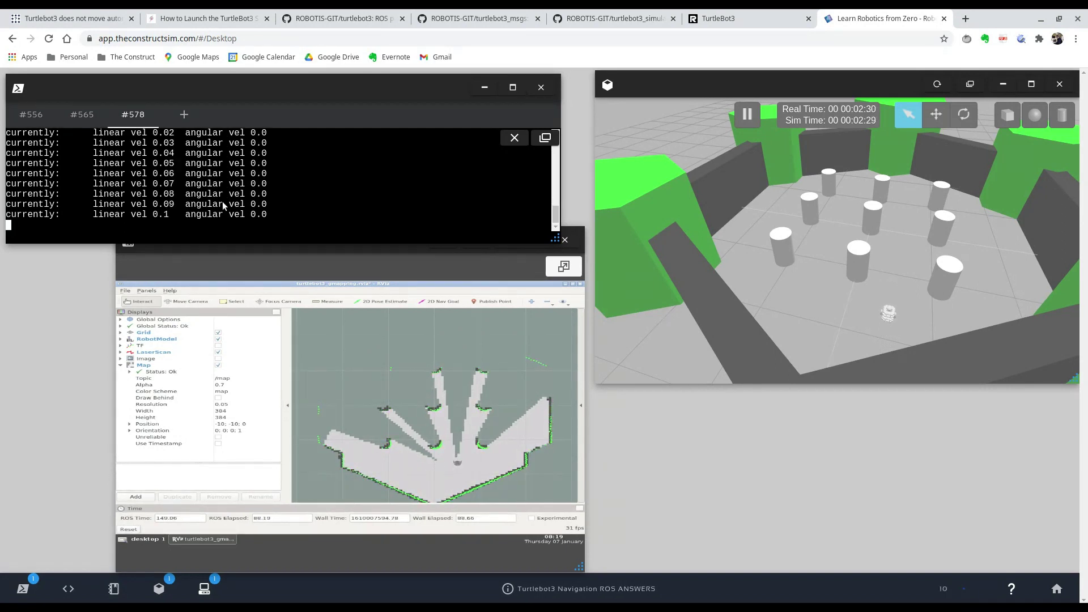
key("w")
key("w")
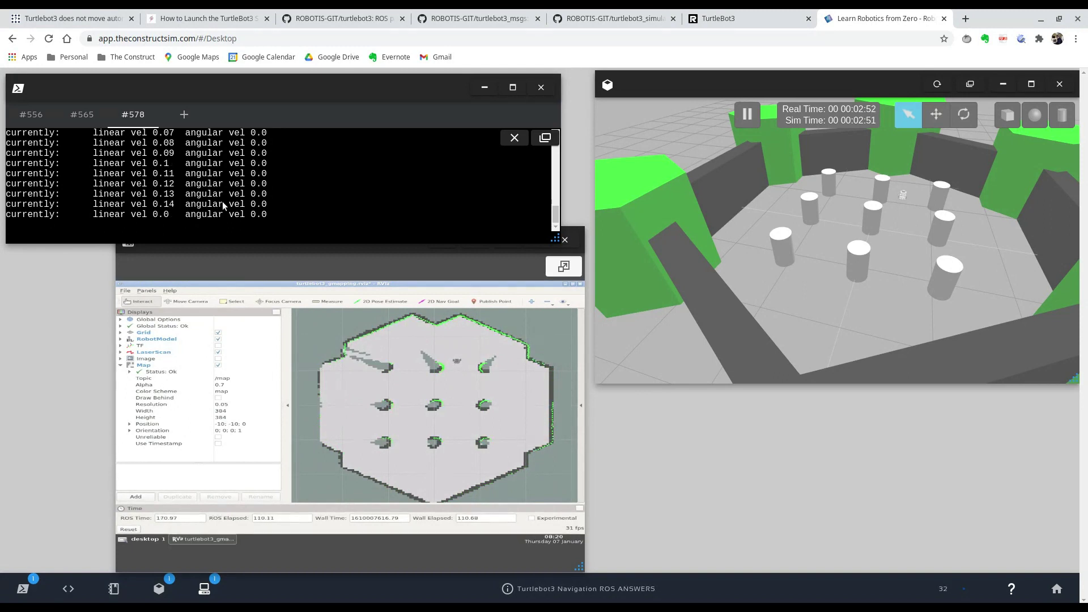
Drive the robot forward again with the w, a and d keys, weaving left around the first obstacles
key("w")
key("d")
key("d")
key("w")
key("w")
key("w")
key("a")
key("a")
key("a")
key("w")
key("w")
key("s")
key("w")
key("a")
key("w")
key("w")
key("w")
key("w")
key("d")
key("d")
key("w")
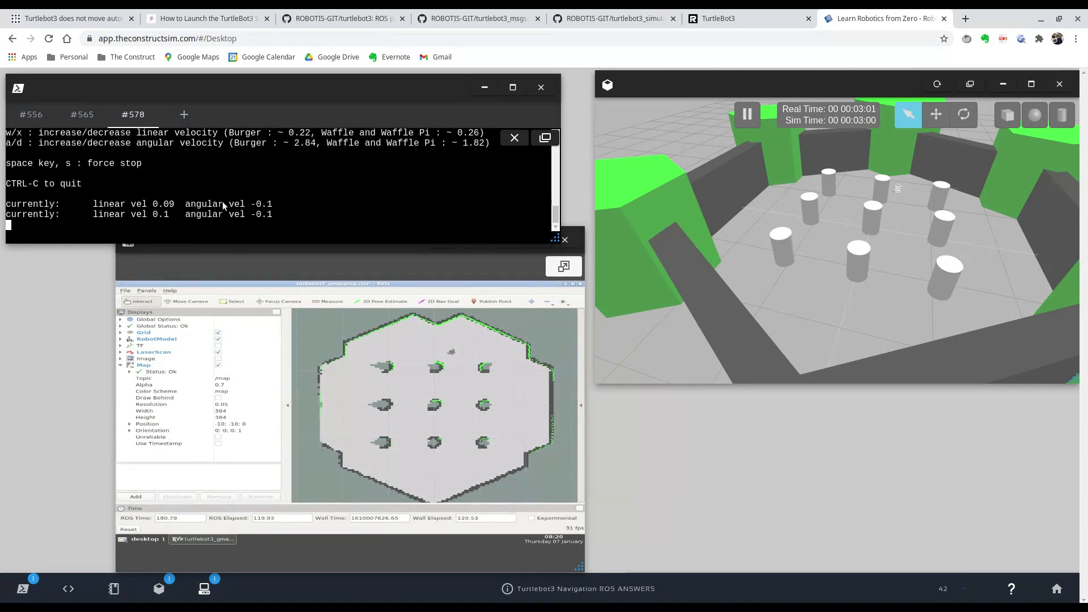
key("a")
key("w")
key("a")
key("a")
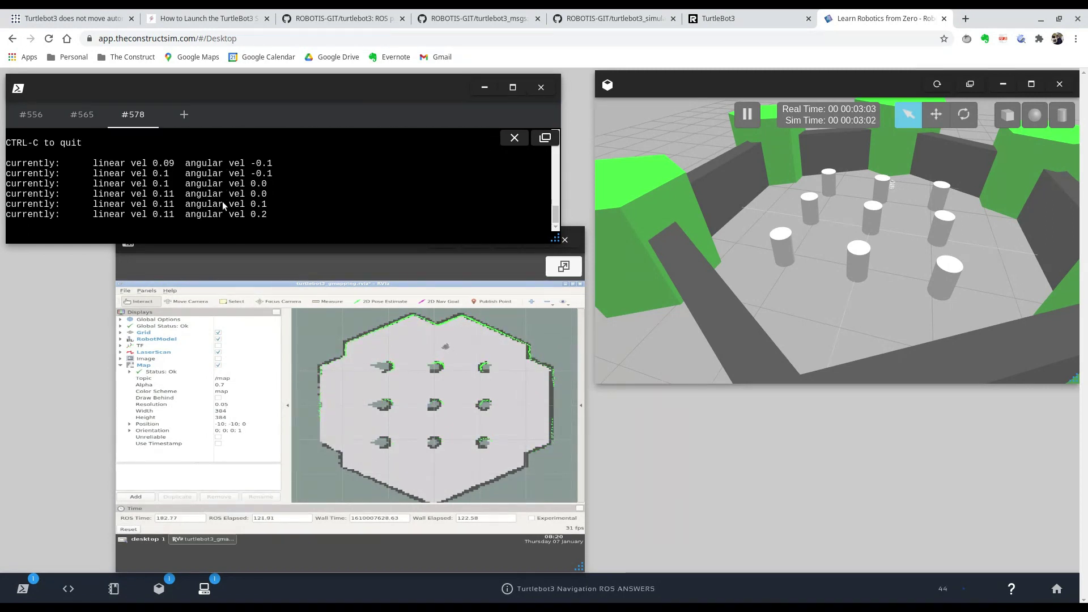
Steer left and right around the remaining pillars to complete the arena outline, then force-stop with s
key("a")
key("a")
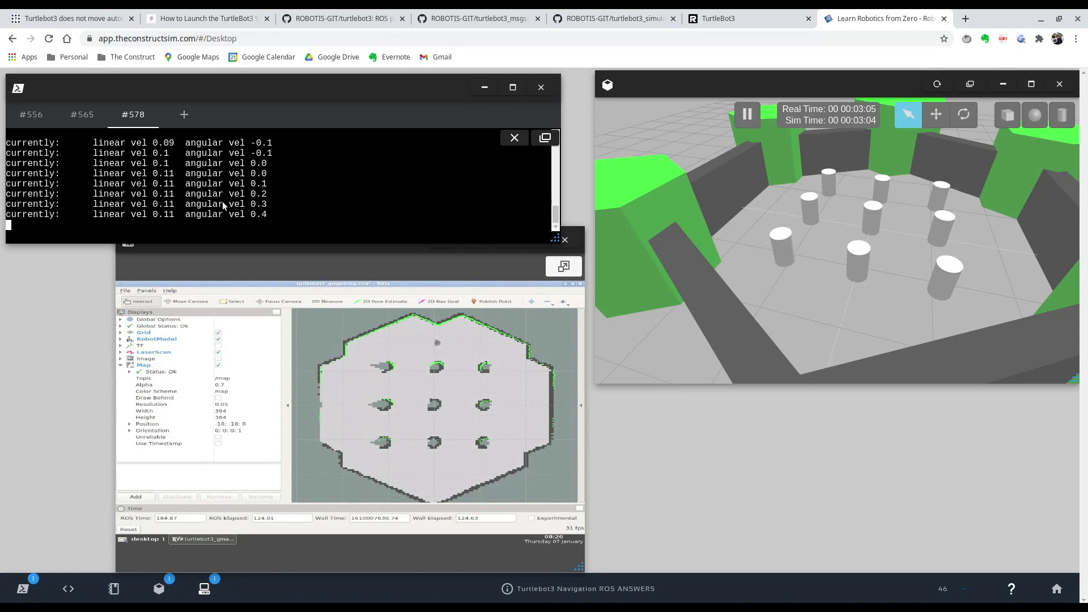
key("a")
key("d")
key("d")
key("d")
key("d")
key("d")
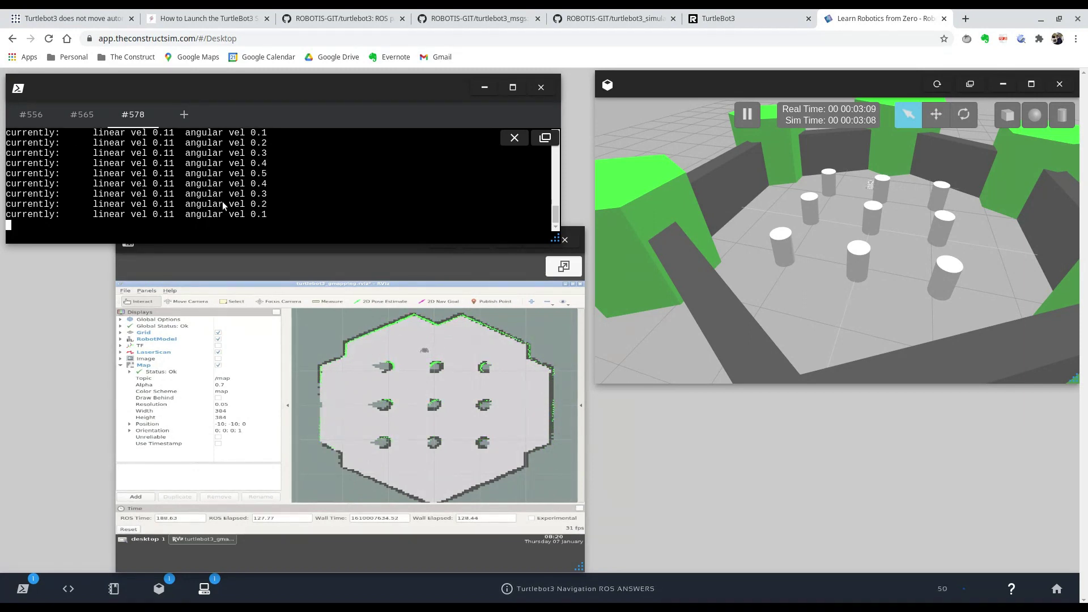
key("d")
key("d")
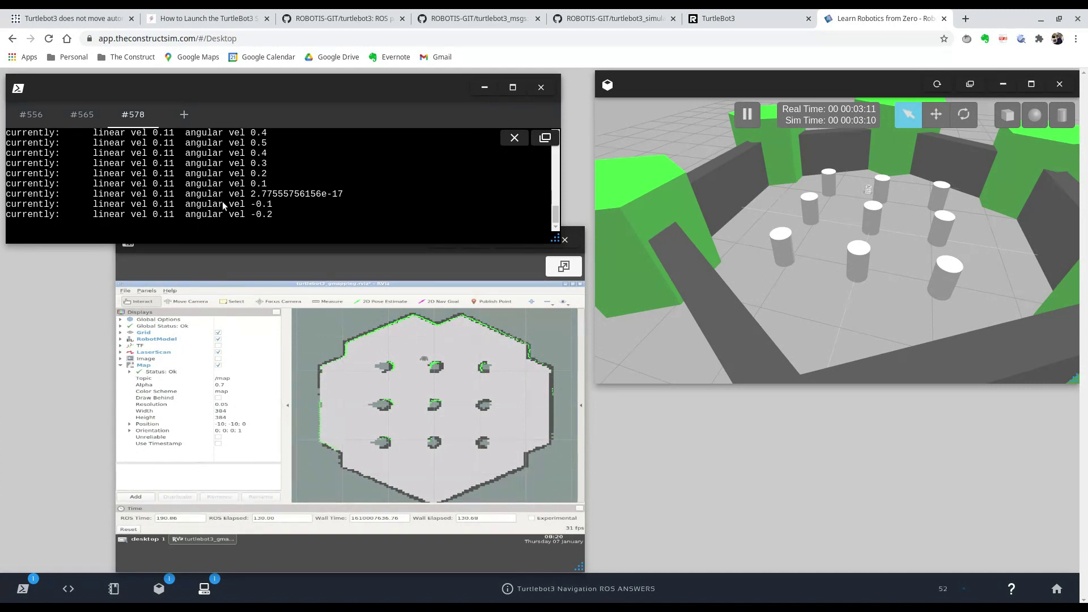
key("d")
key("d")
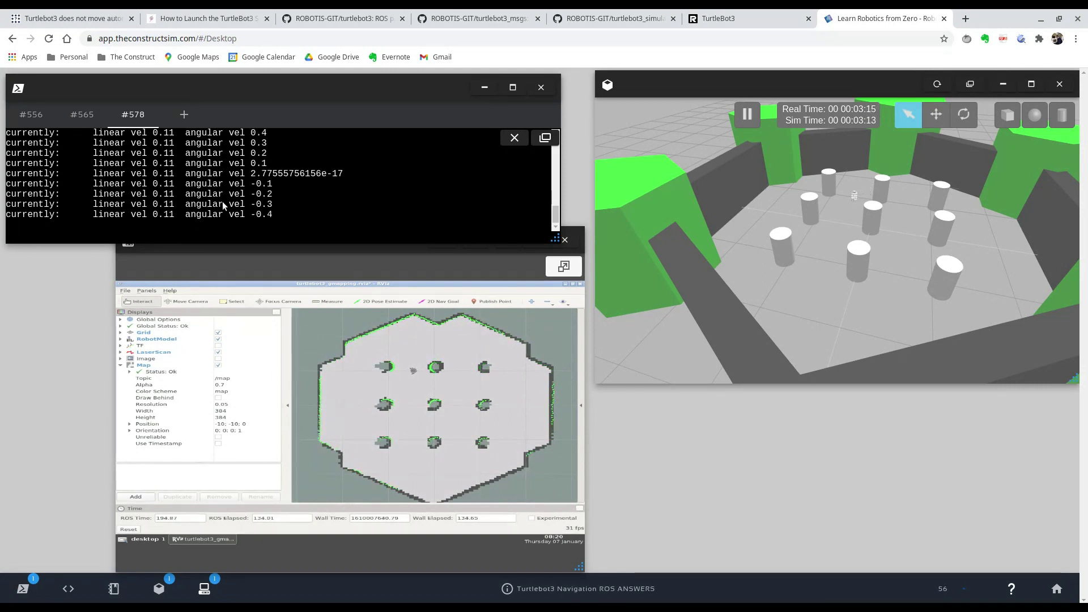
key("a")
key("a")
key("a")
key("a")
key("a")
key("a")
key("a")
key("a")
key("a")
key("a")
key("d")
key("d")
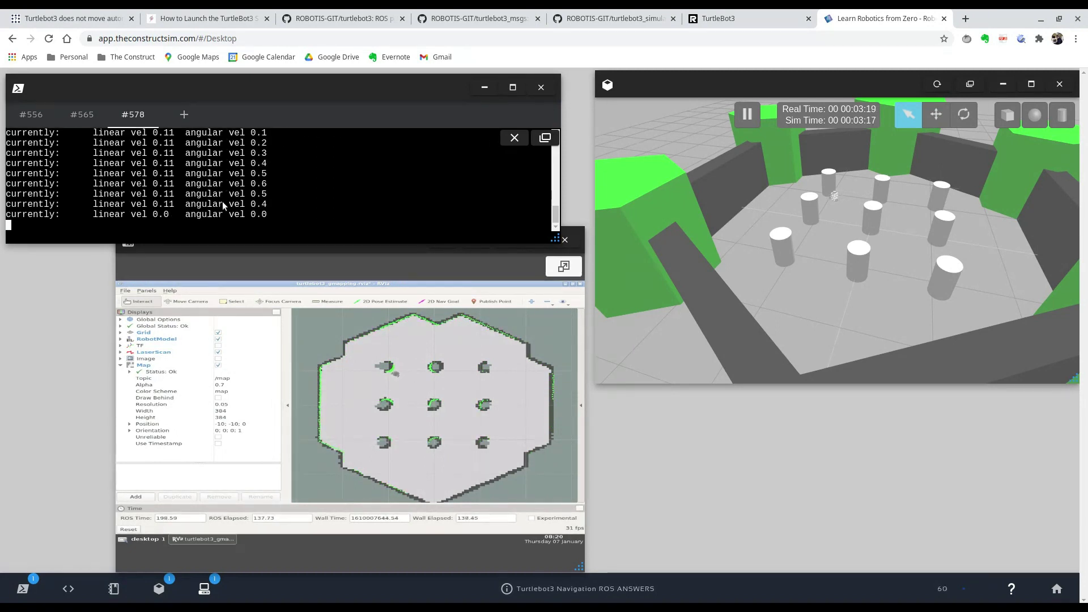
key("s")
key("d")
key("d")
key("d")
key("s")
key("w")
key("w")
key("w")
key("w")
key("w")
key("d")
key("d")
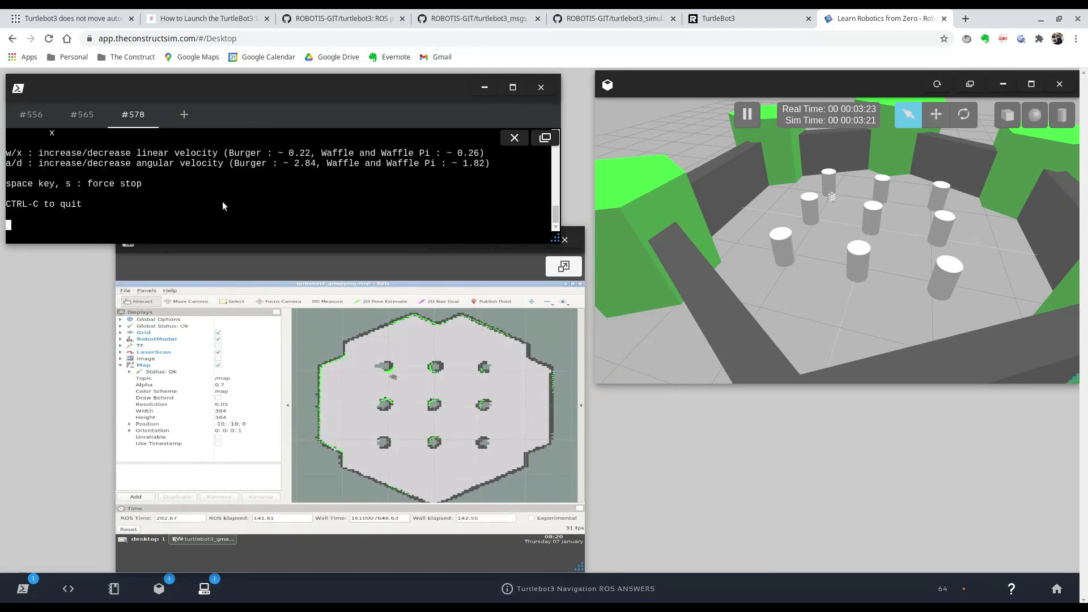
key("w")
key("w")
key("w")
key("w")
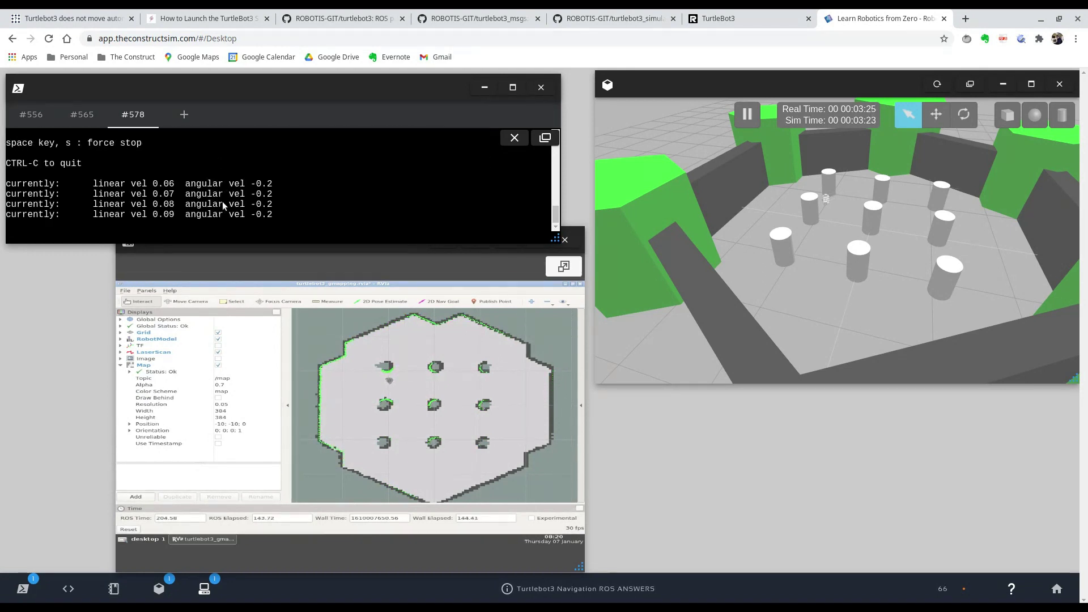
key("a")
key("a")
key("a")
key("a")
key("a")
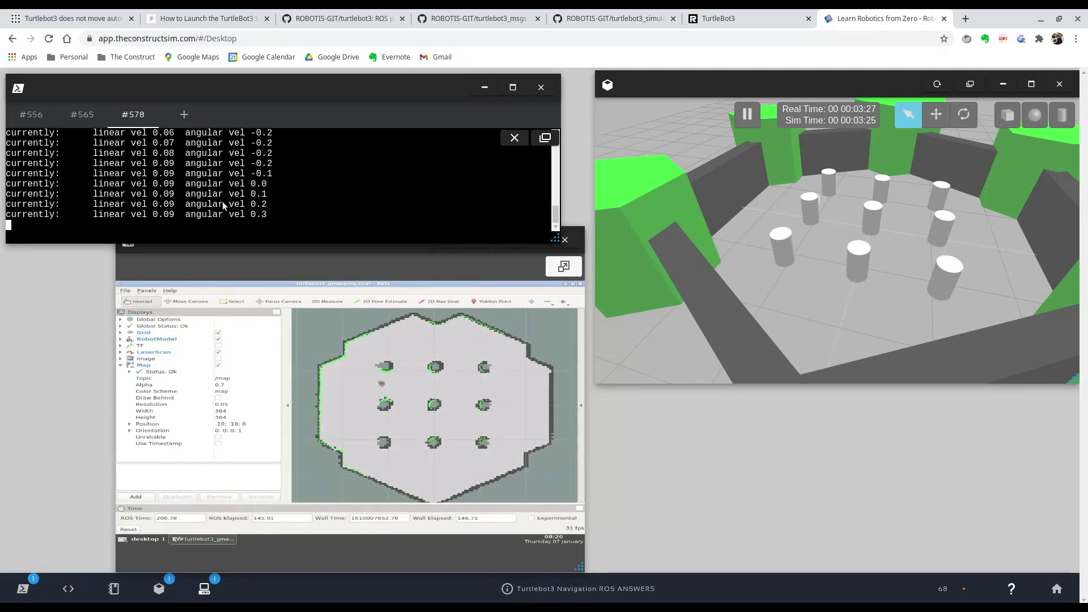
key("d")
key("d")
key("d")
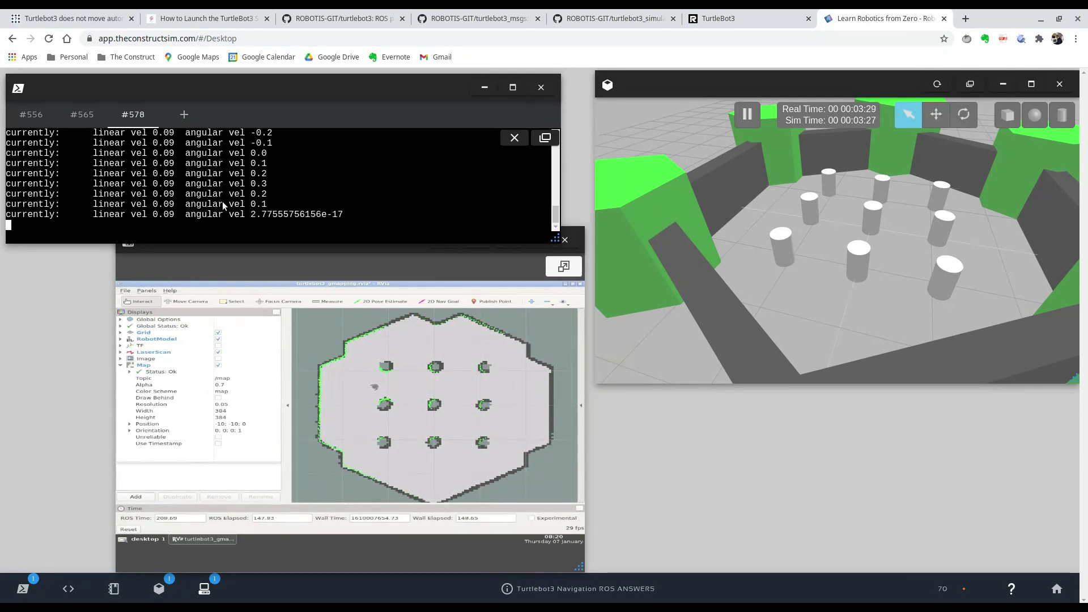
key("s")
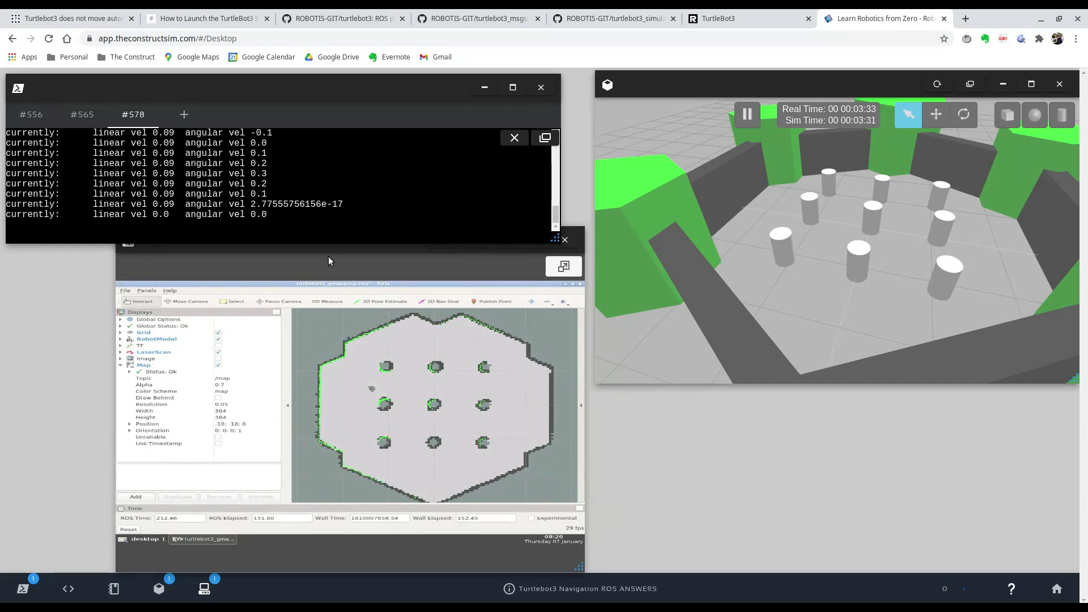
In a fourth terminal, run rosrun map_server map_saver to write map.pgm and map.yaml
left_click(183, 114)
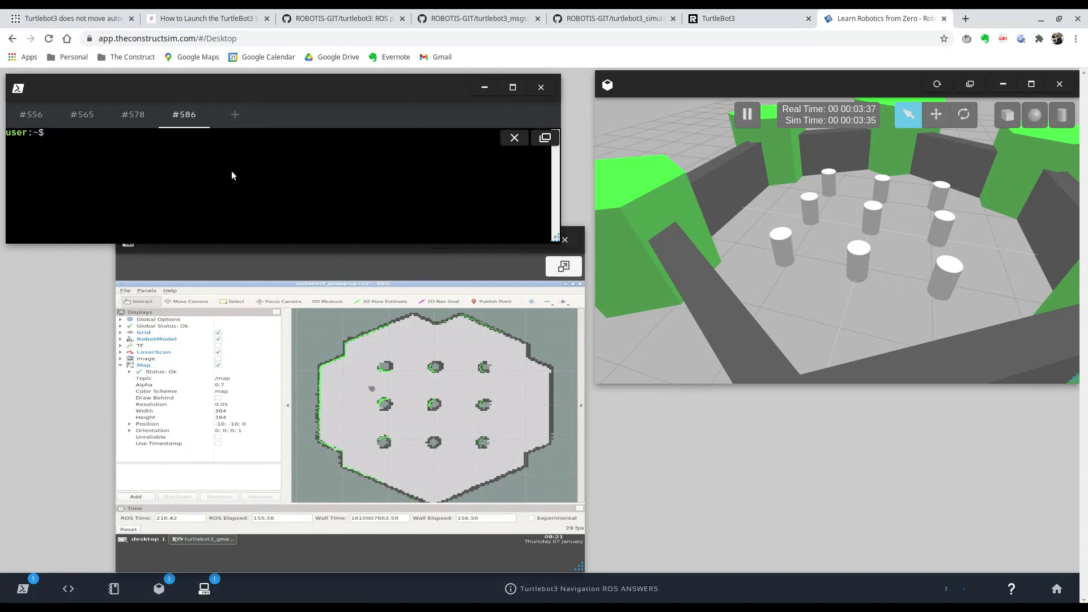
type("rosrun map_s")
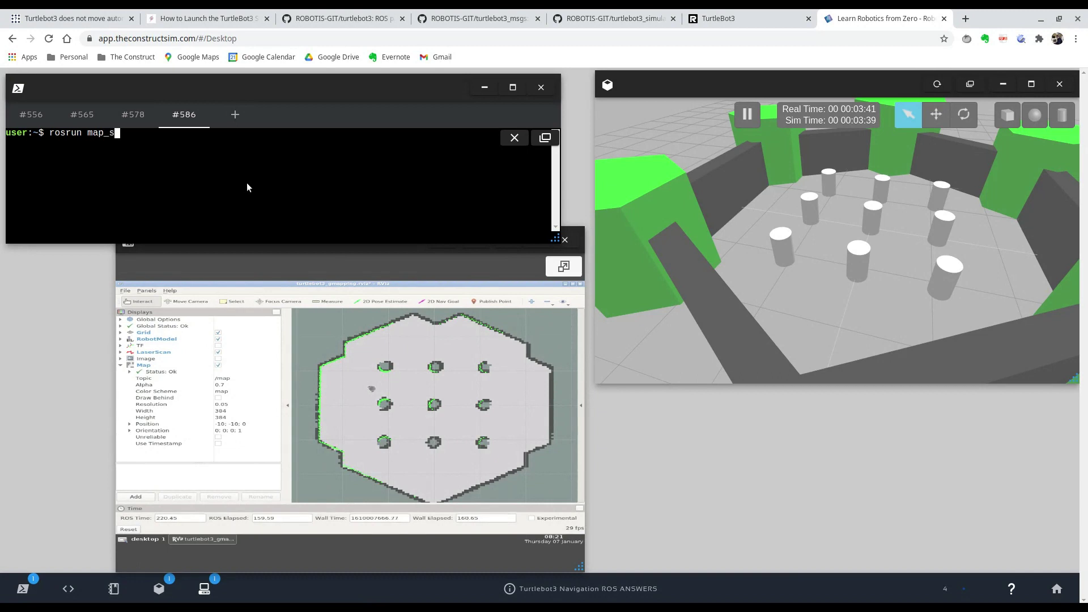
type("erver map")
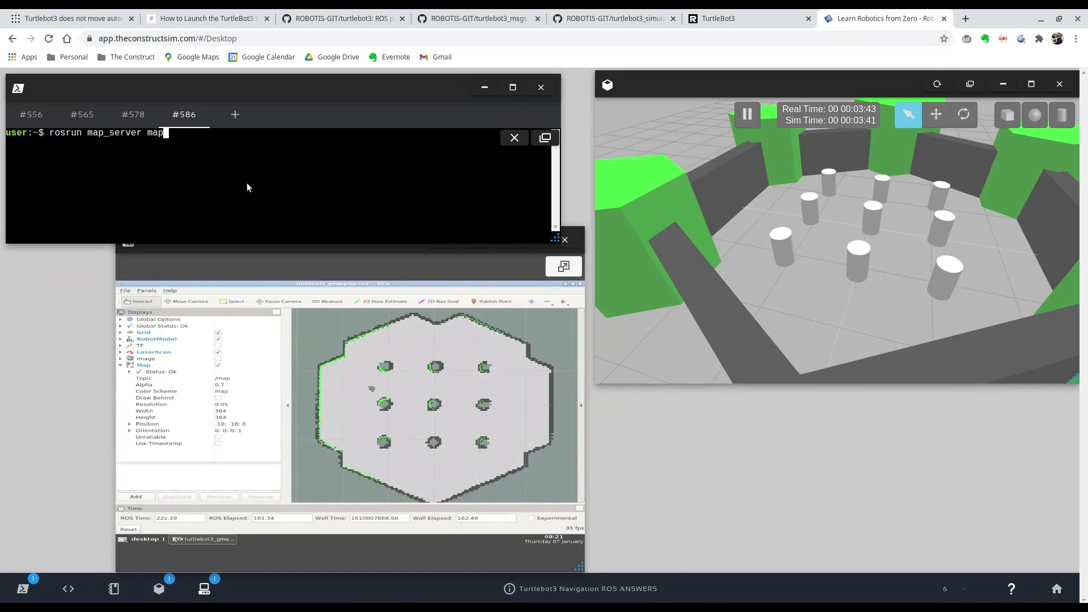
type("_saver")
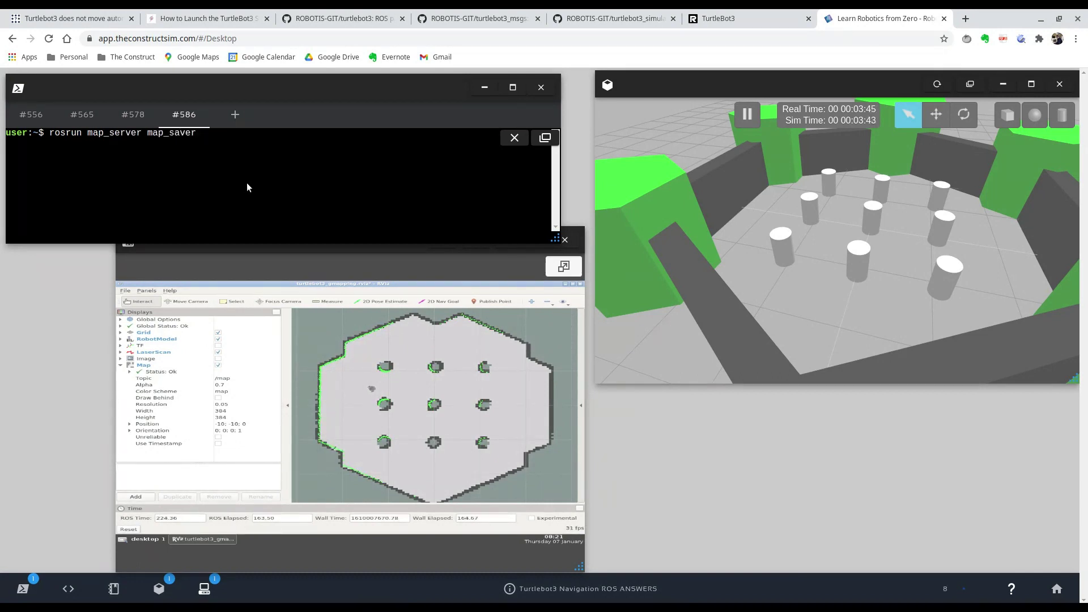
key("Return")
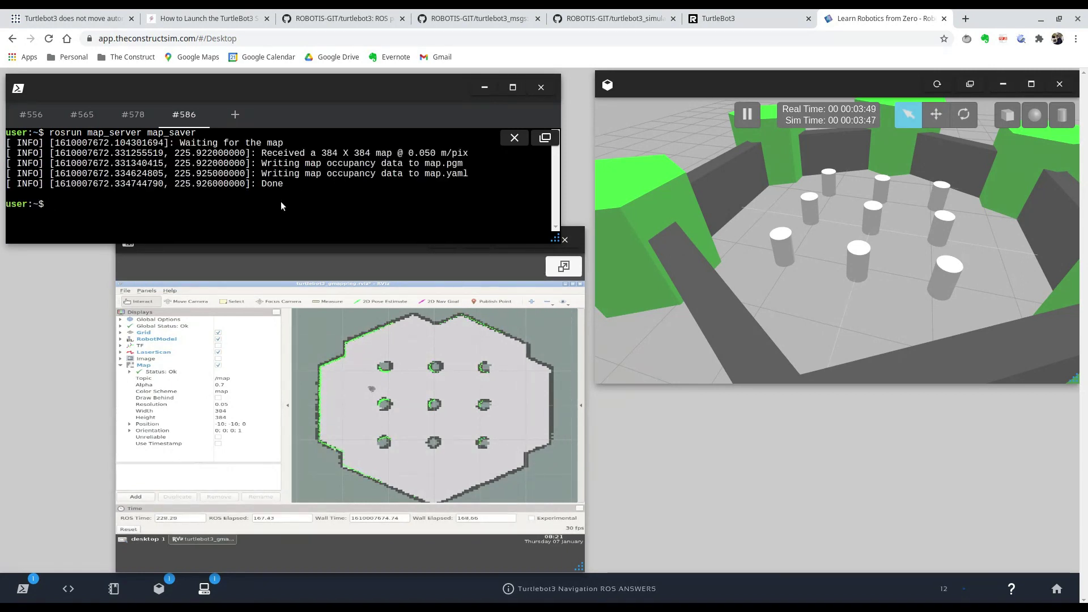
Open the code editor, enlarging and moving it so its file tree shows map.pgm and map.yaml
left_click(60, 590)
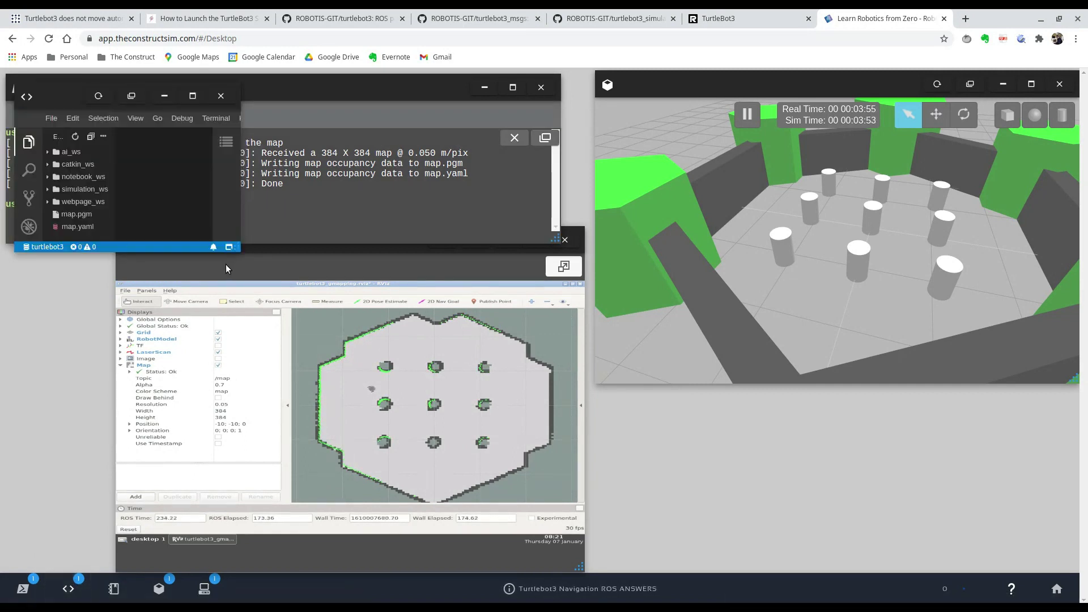
left_click_drag(231, 239, 535, 406)
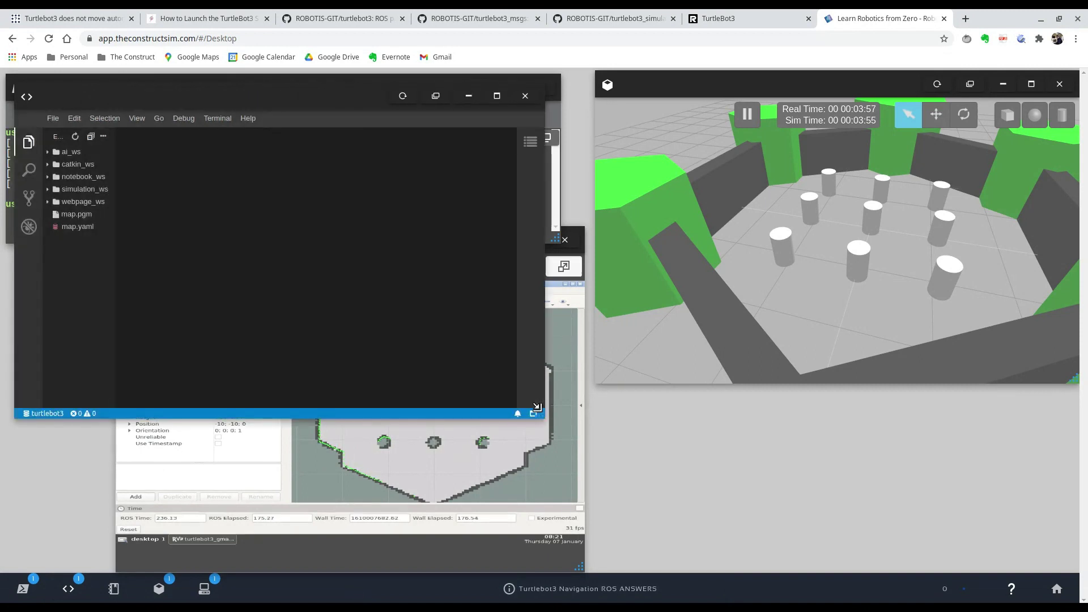
left_click_drag(282, 89, 751, 140)
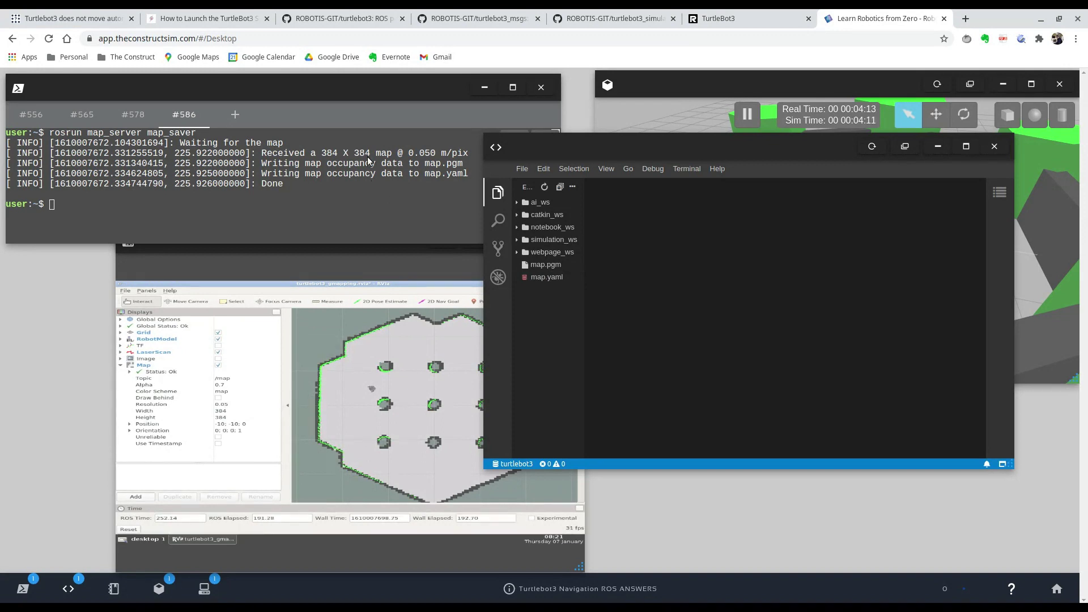
Stop the running gmapping mapping launch in its terminal session
left_click(244, 130)
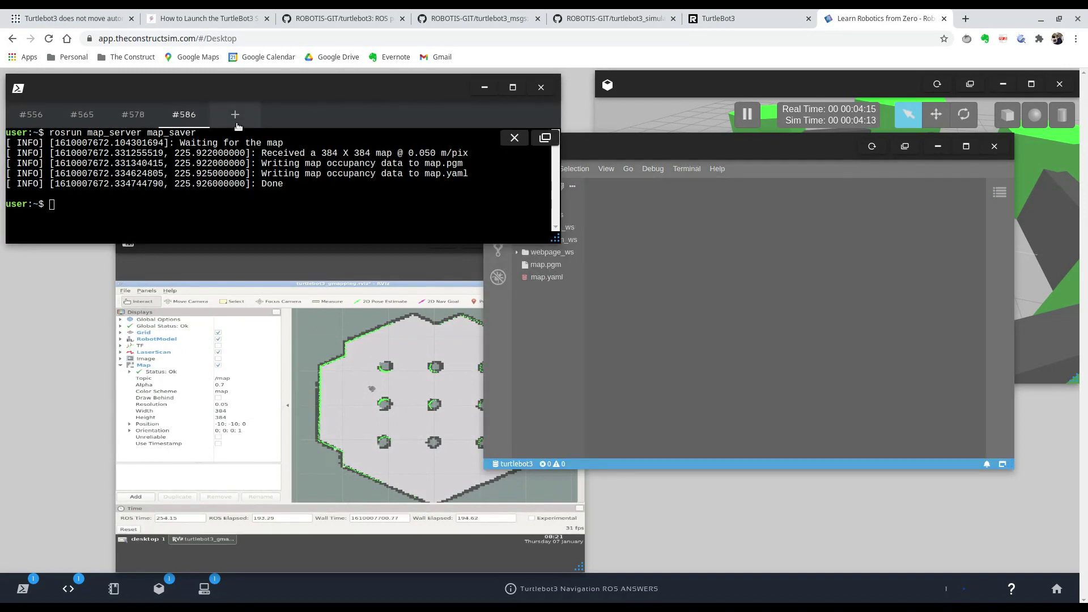
left_click(127, 115)
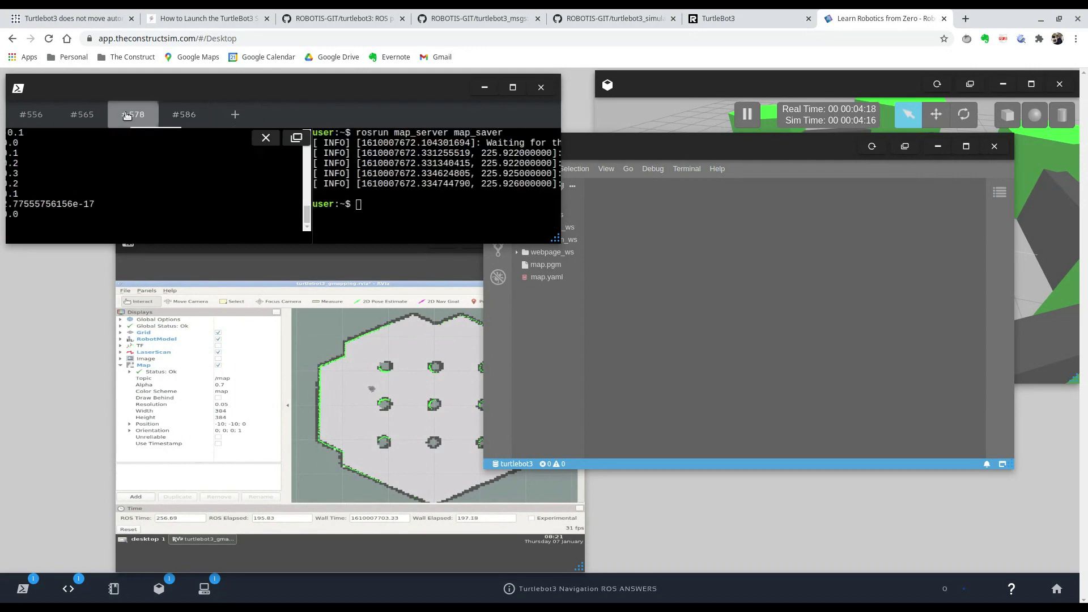
left_click(82, 114)
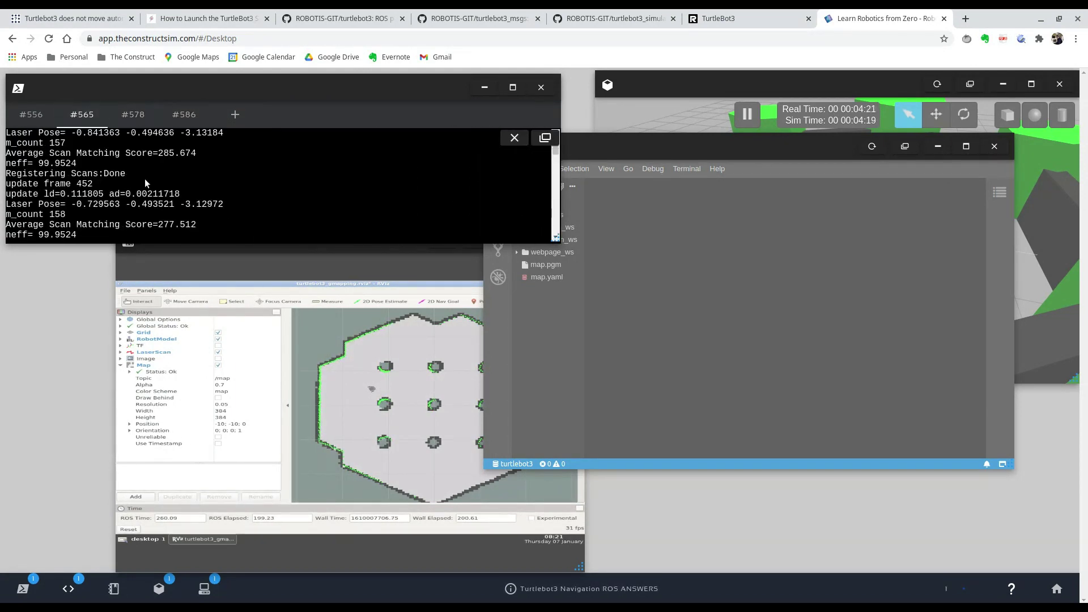
key("ctrl+c")
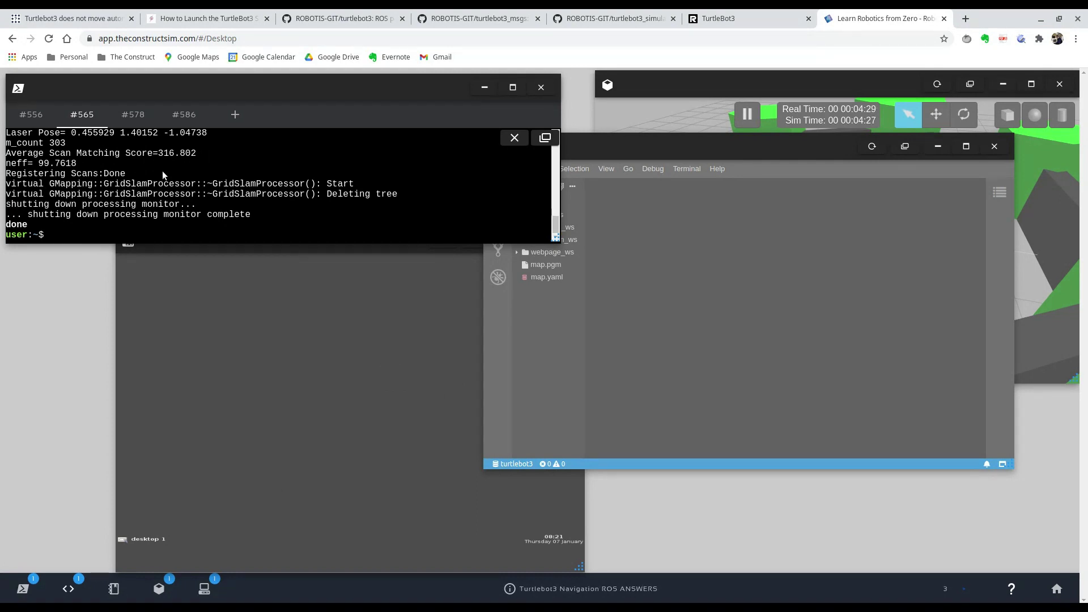
Launch turtlebot3_navigation.launch with map_file:=$HOME/map.yaml to bring up navigation in RViz
type("roslaunch turtlebot3_navigation")
key("Tab")
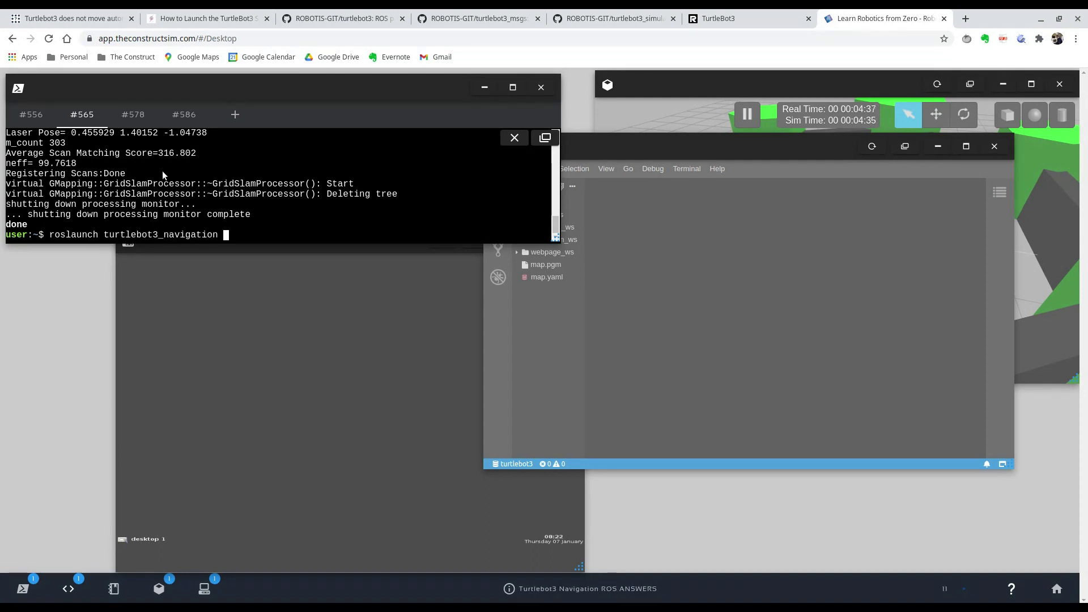
key("Tab")
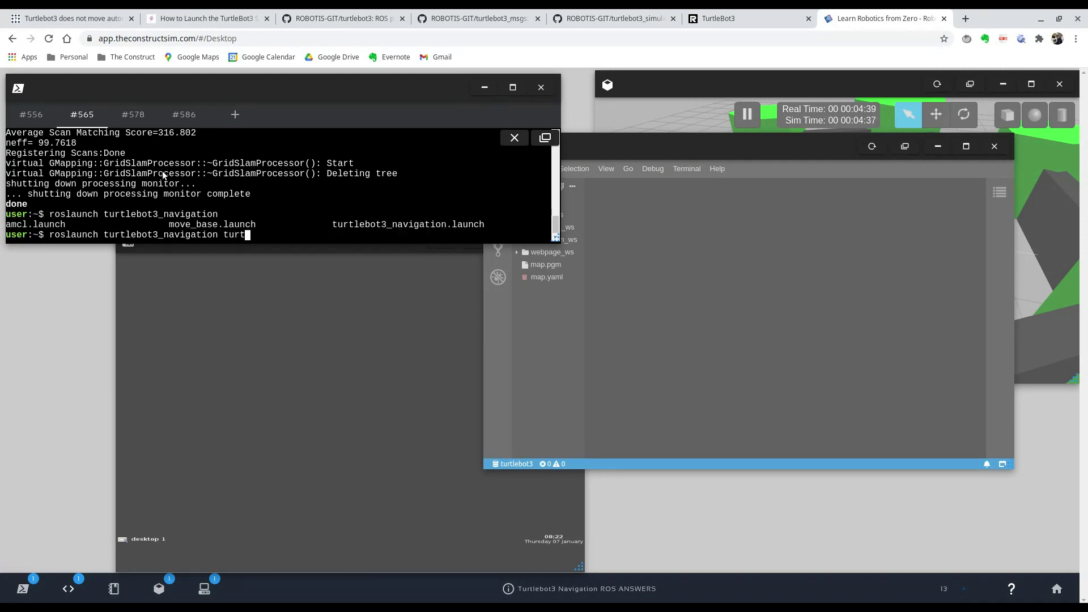
type("turtl")
key("Tab")
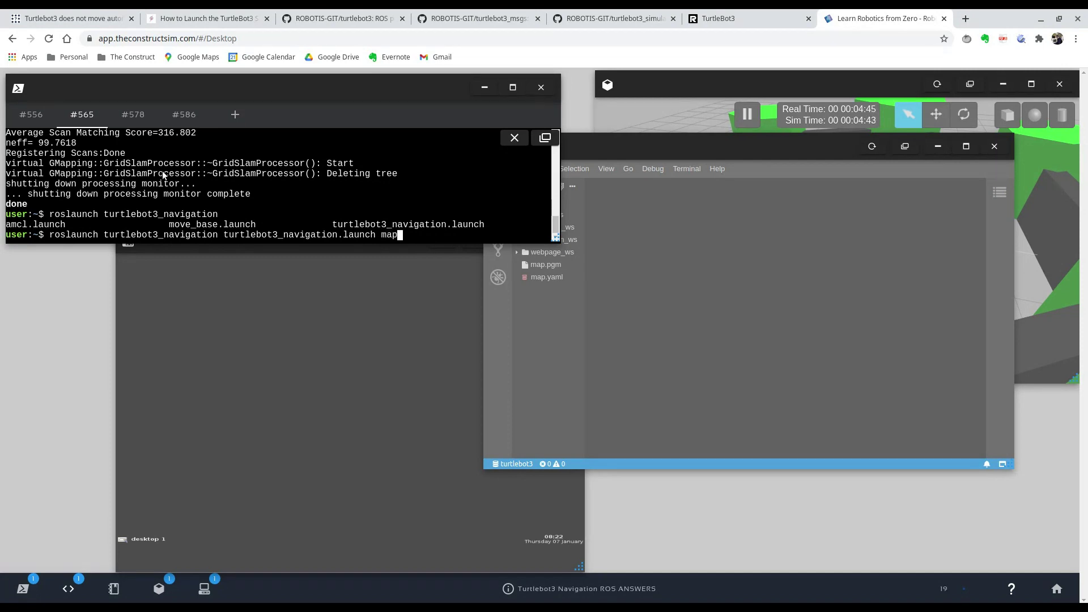
type("map_file:=$HOME/map.yaml")
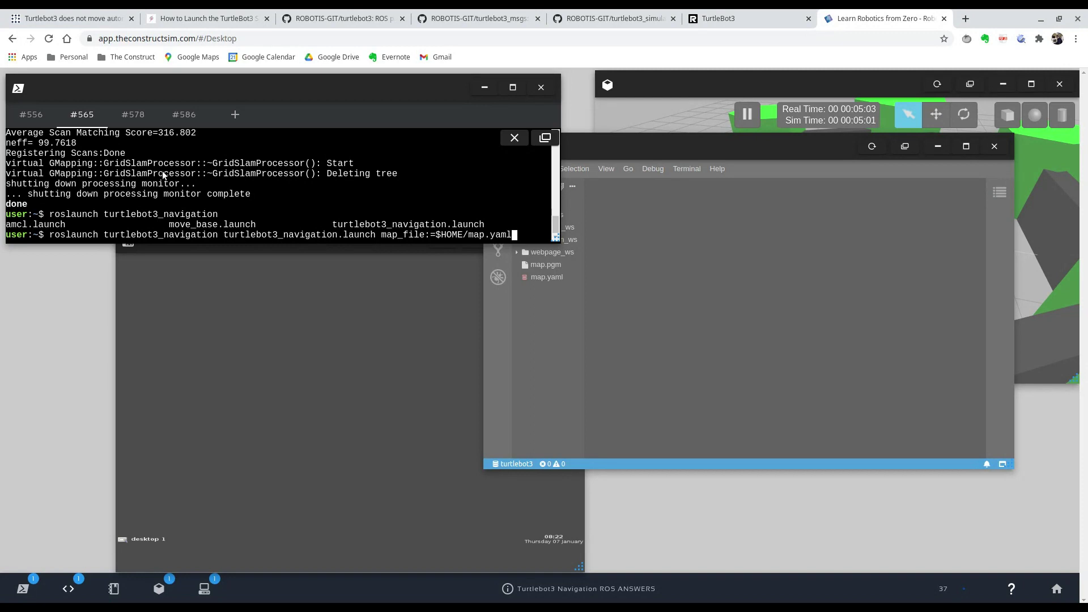
key("Return")
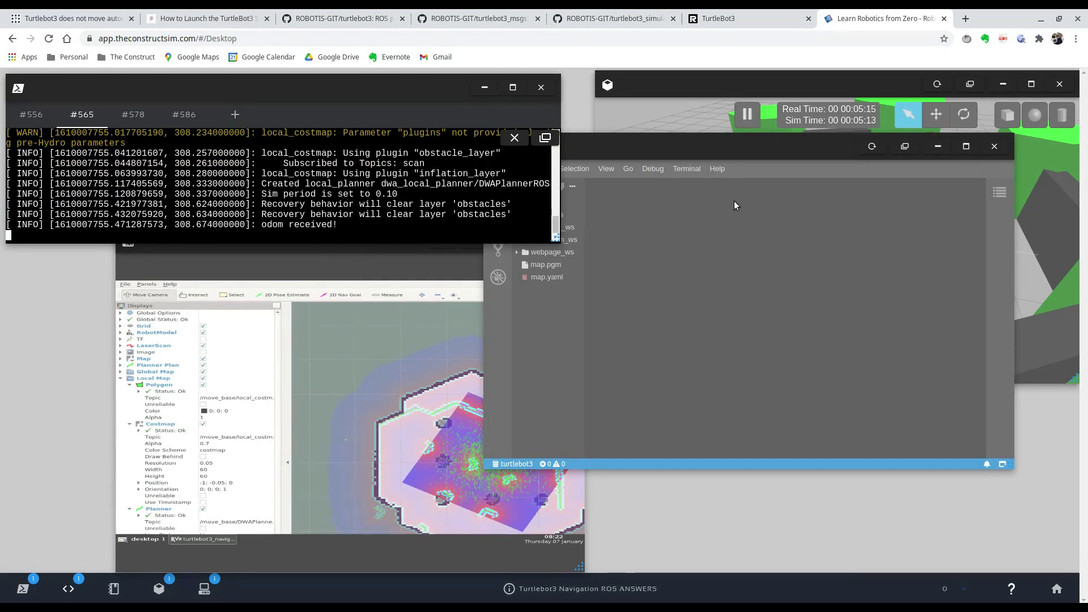
Minimize the code editor and orbit the Gazebo camera around the arena
left_click(937, 147)
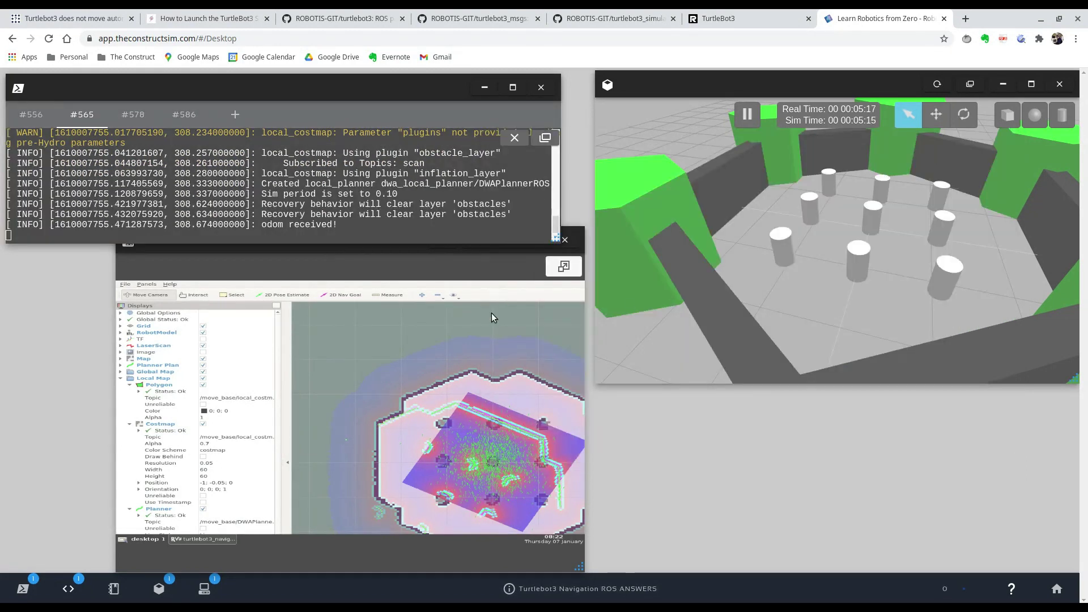
left_click_drag(875, 261, 749, 267)
scroll(760, 269, "up", 5)
scroll(842, 276, "down", 5)
left_click_drag(842, 277, 777, 278)
scroll(813, 279, "up", 4)
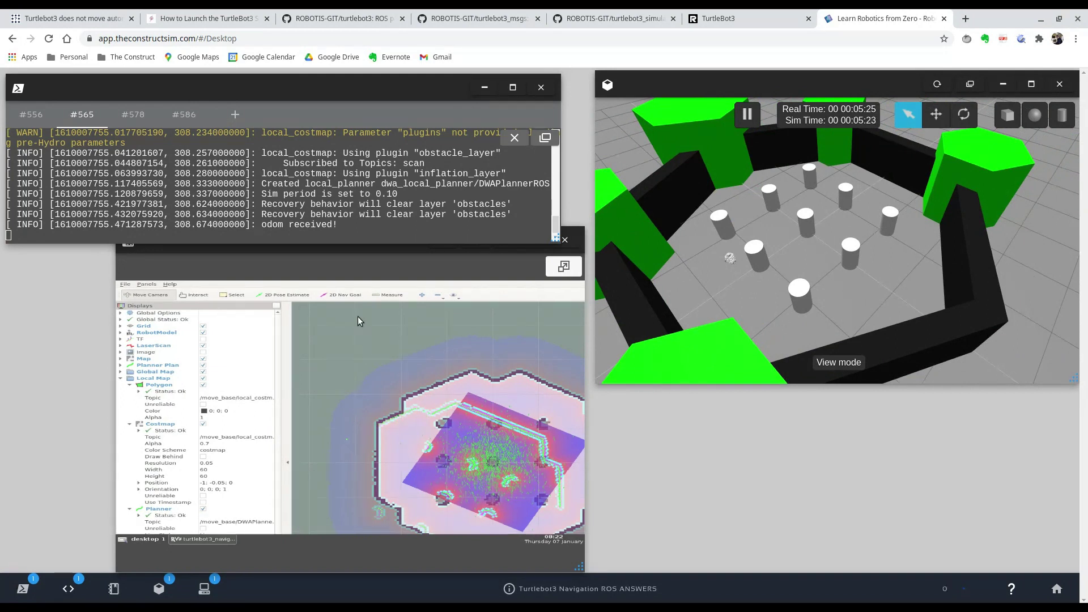
Move RViz to the left edge, enlarge it, and centre the costmap in its view
left_click(407, 268)
left_click_drag(407, 267, 291, 205)
left_click_drag(463, 504, 603, 541)
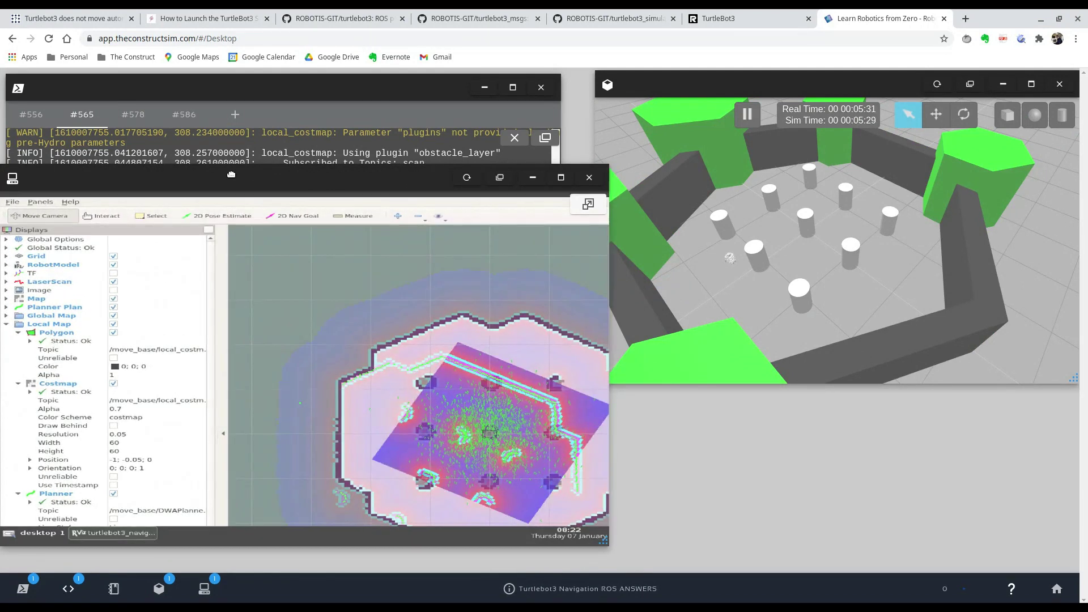
scroll(488, 384, "down", 2)
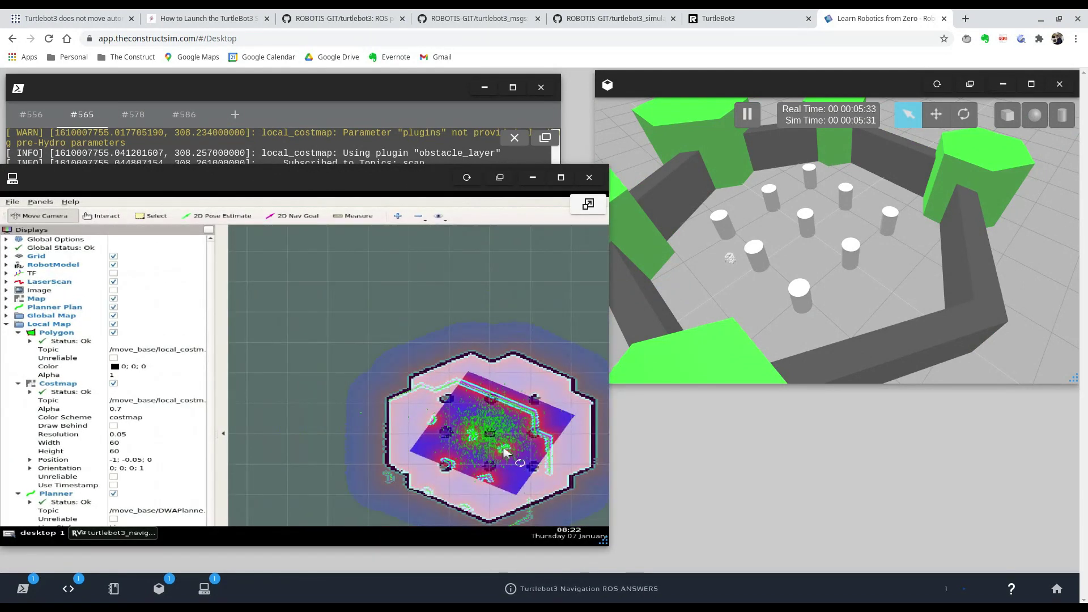
scroll(502, 472, "up", 3)
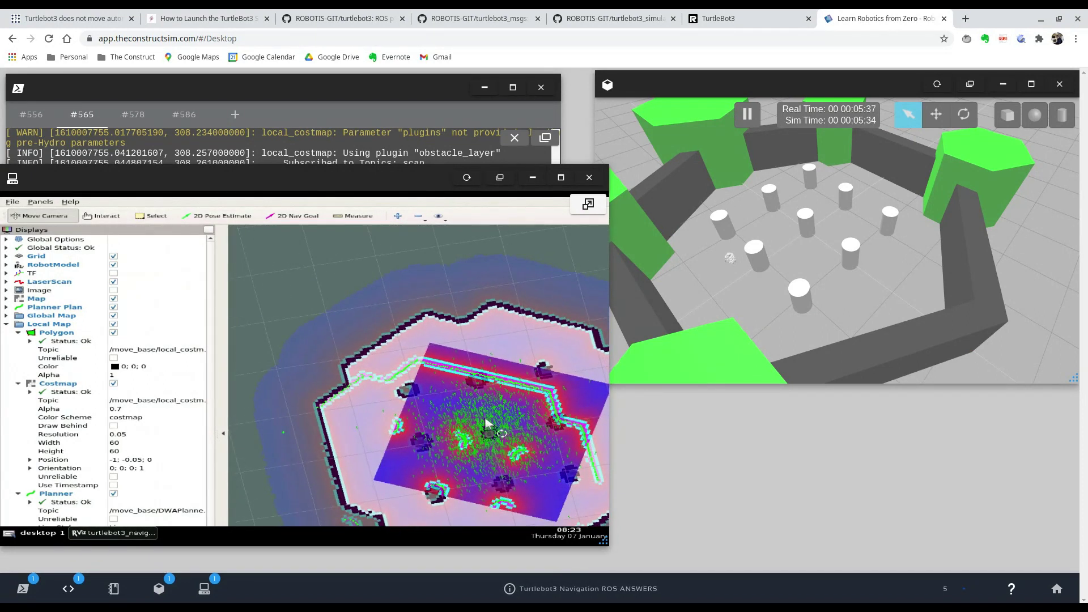
left_click_drag(502, 428, 444, 381)
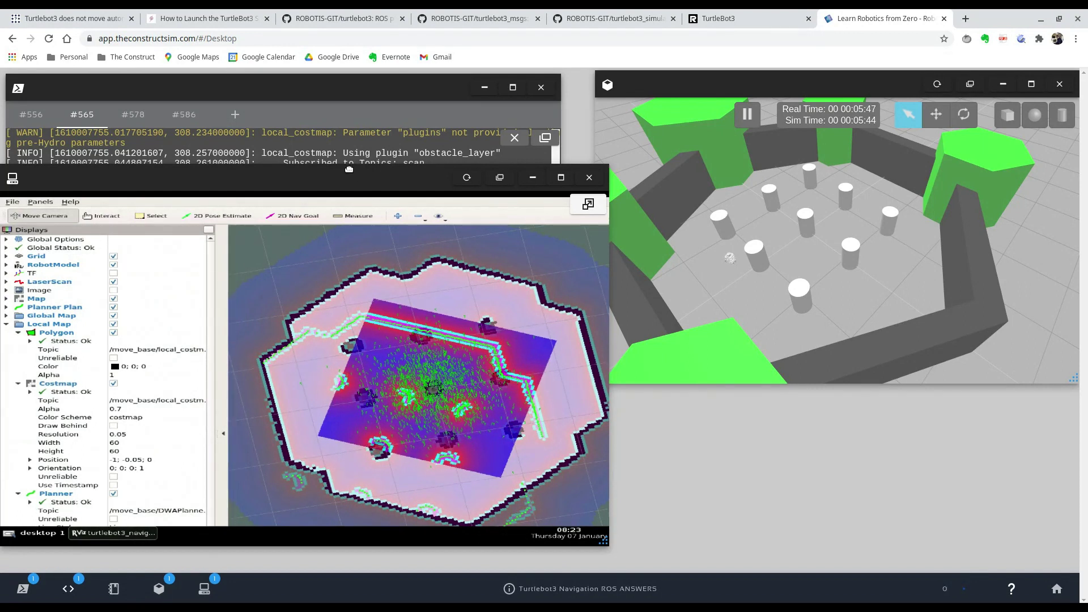
Reposition and resize the RViz window so Gazebo stays visible beside it
left_click_drag(346, 170, 423, 108)
left_click_drag(681, 478, 836, 519)
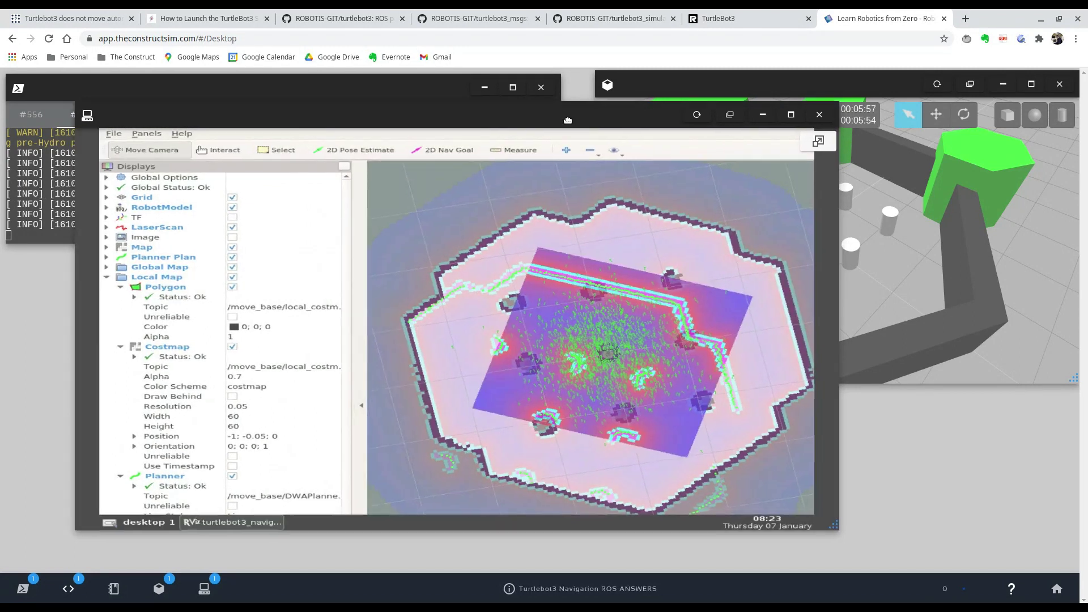
left_click_drag(579, 125, 560, 118)
left_click_drag(817, 518, 684, 548)
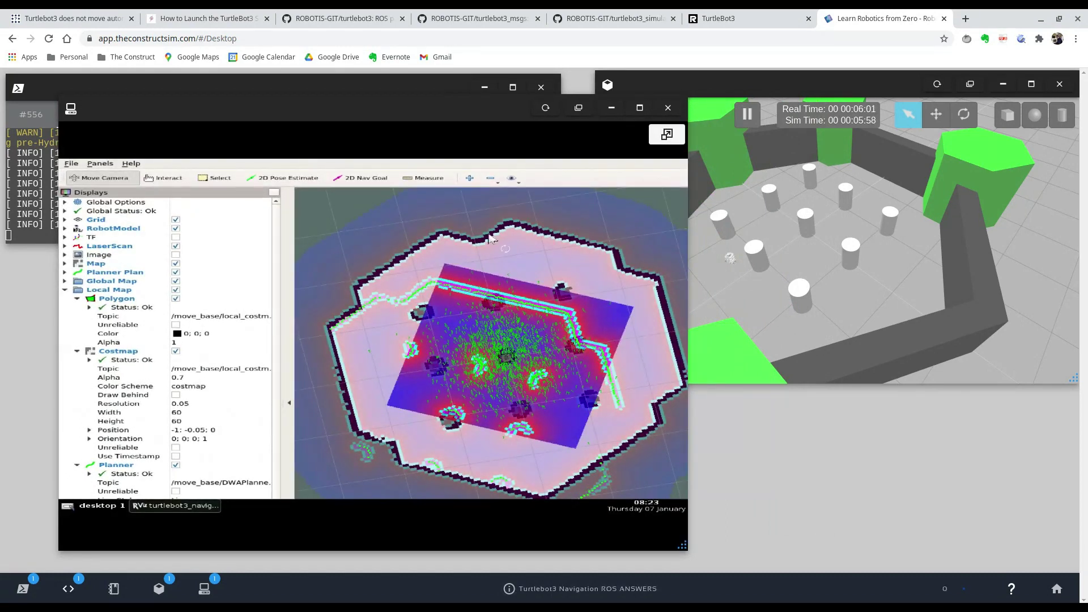
Set a 2D Nav Goal pose at the lower-left of the costmap
left_click(356, 185)
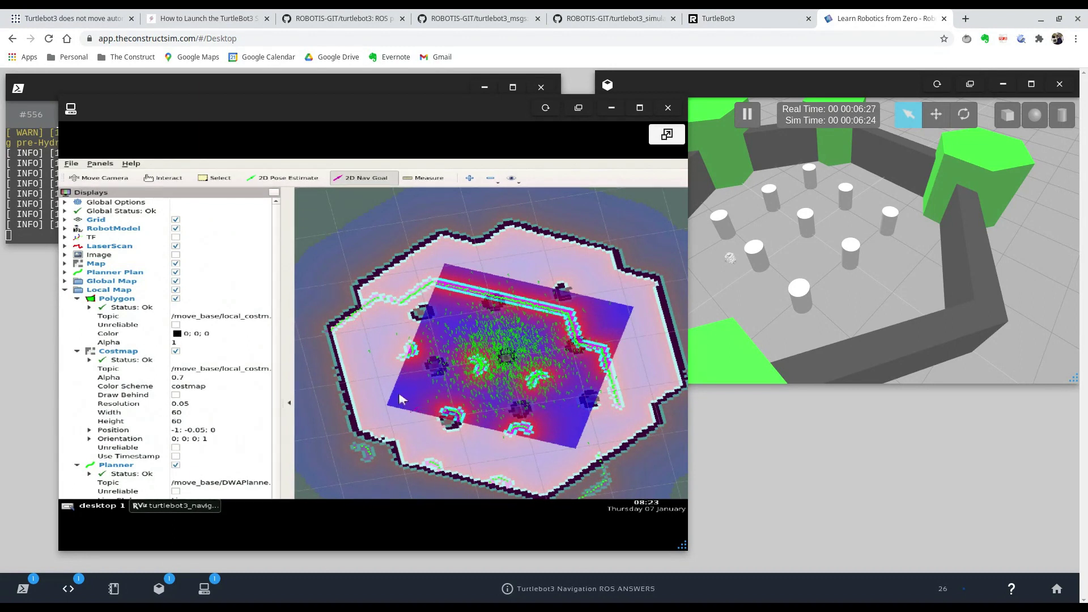
left_click_drag(397, 391, 426, 418)
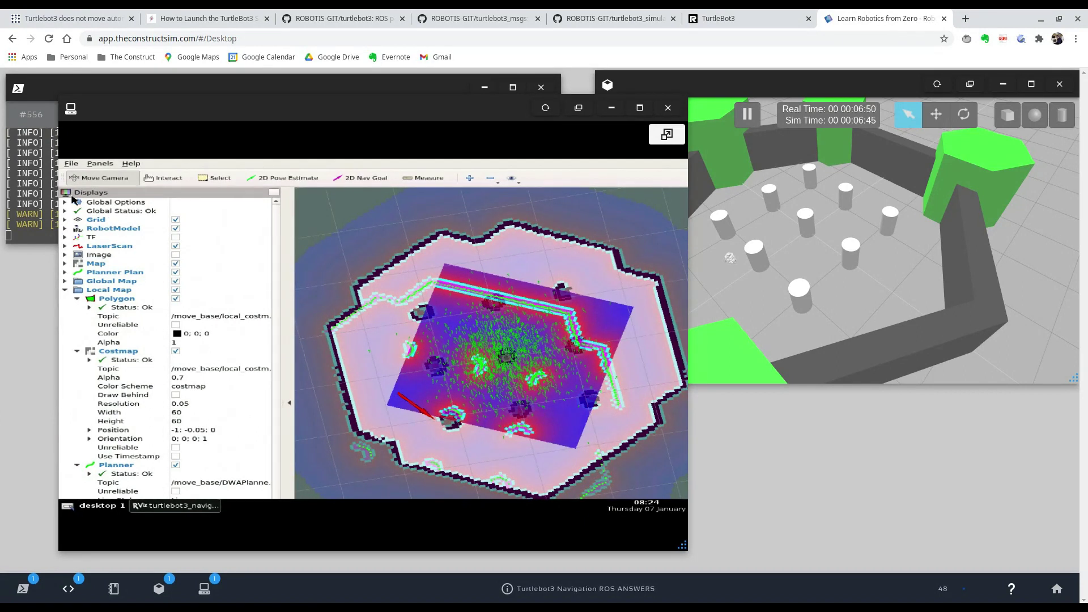
Check the move_base logs, then zoom the RViz map while the robot drives to the goal
left_click(47, 198)
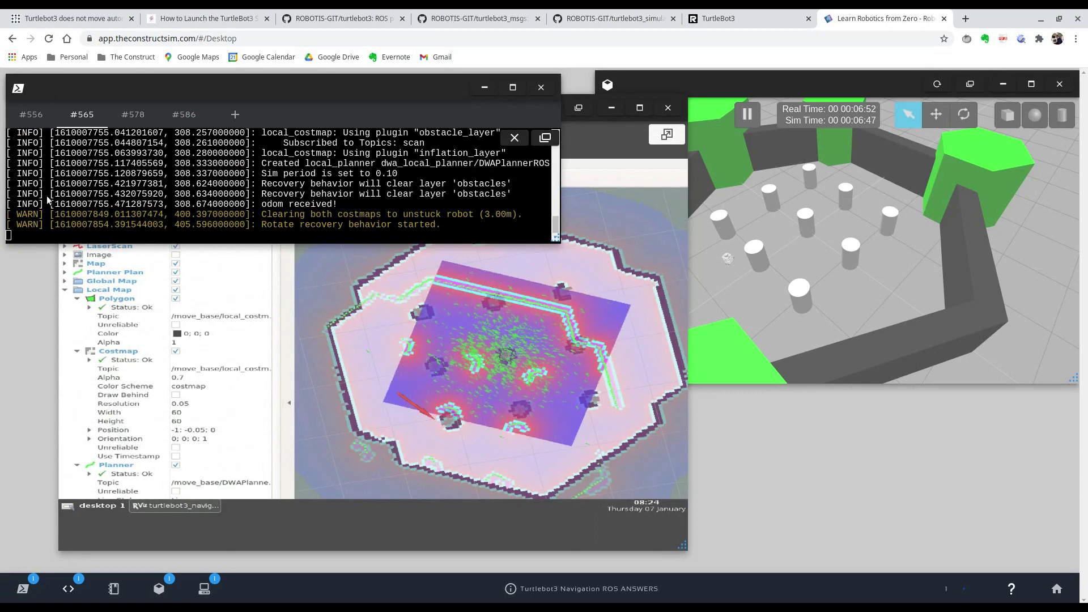
left_click(327, 278)
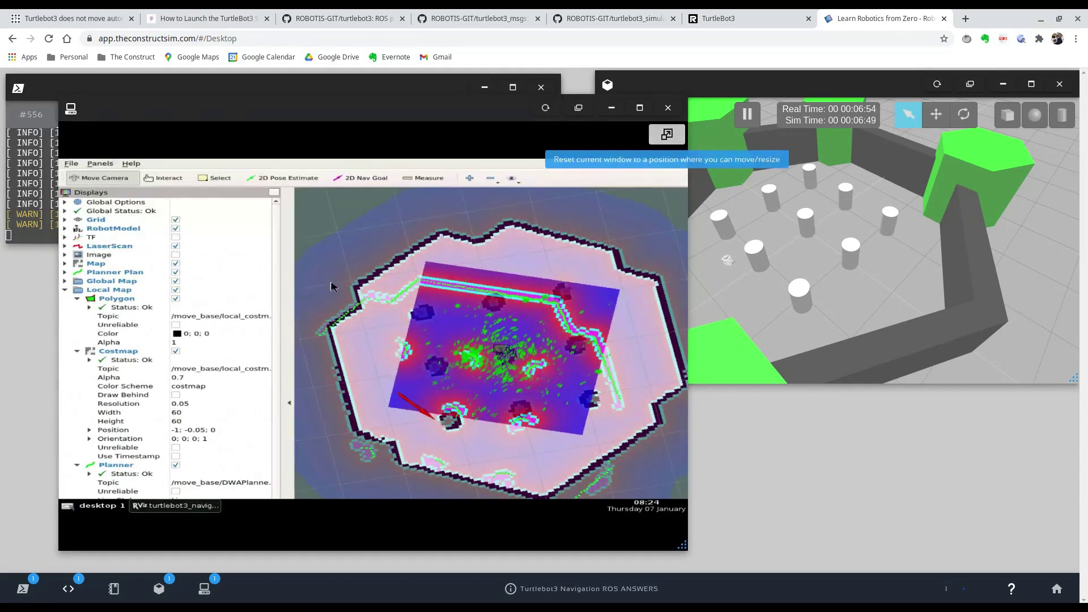
scroll(546, 394, "up", 3)
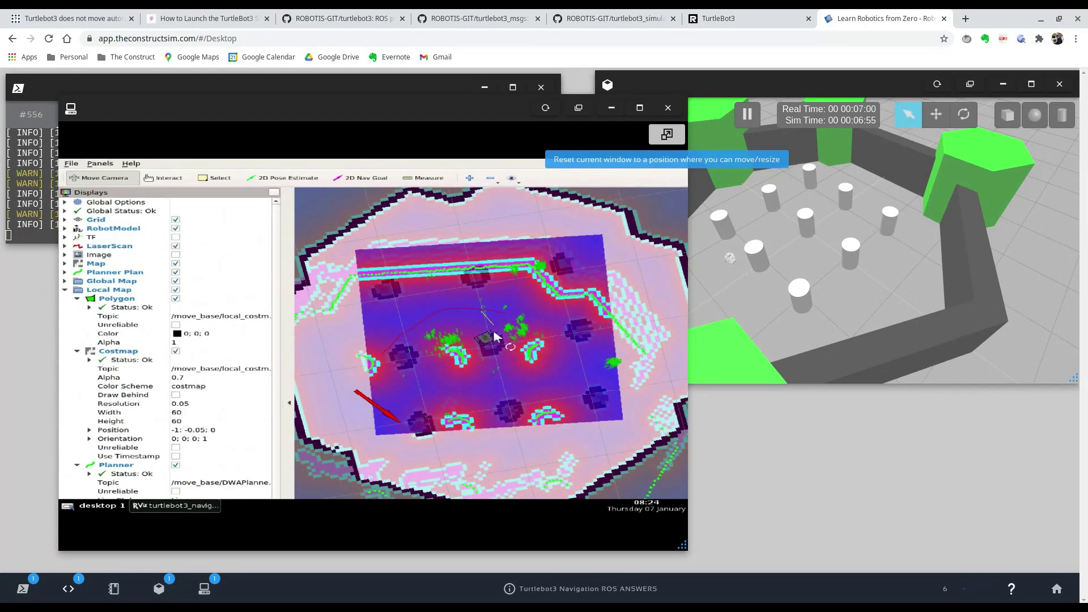
scroll(495, 336, "down", 2)
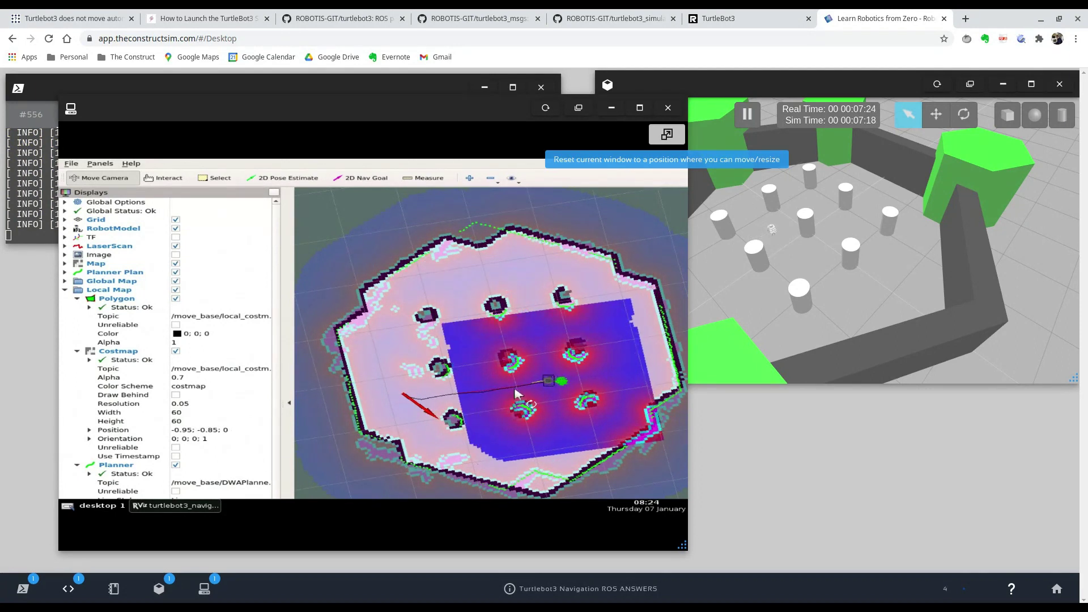
scroll(515, 387, "up", 5)
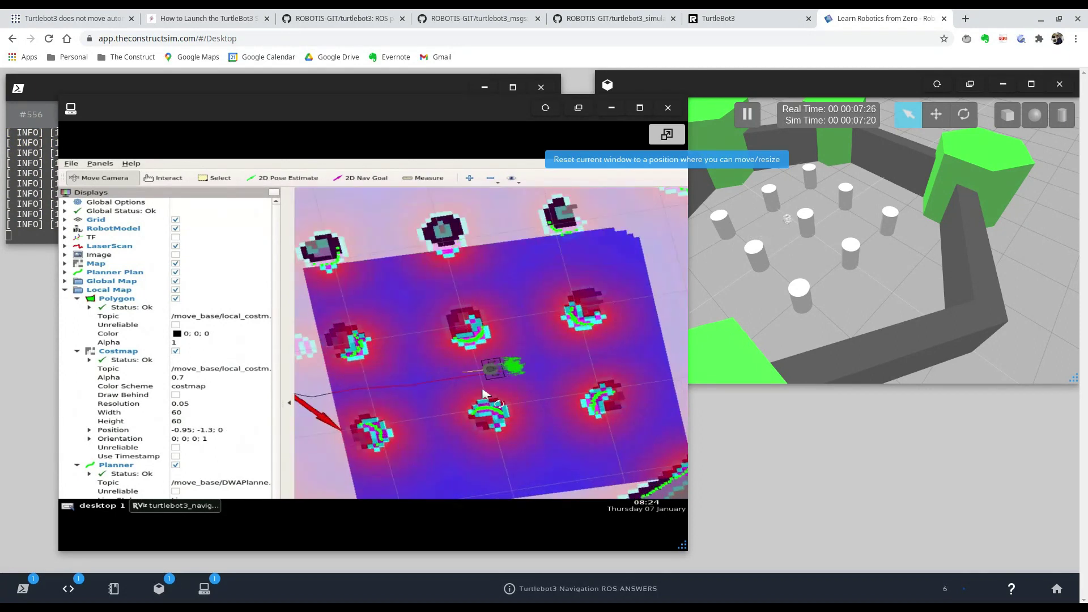
scroll(429, 386, "down", 3)
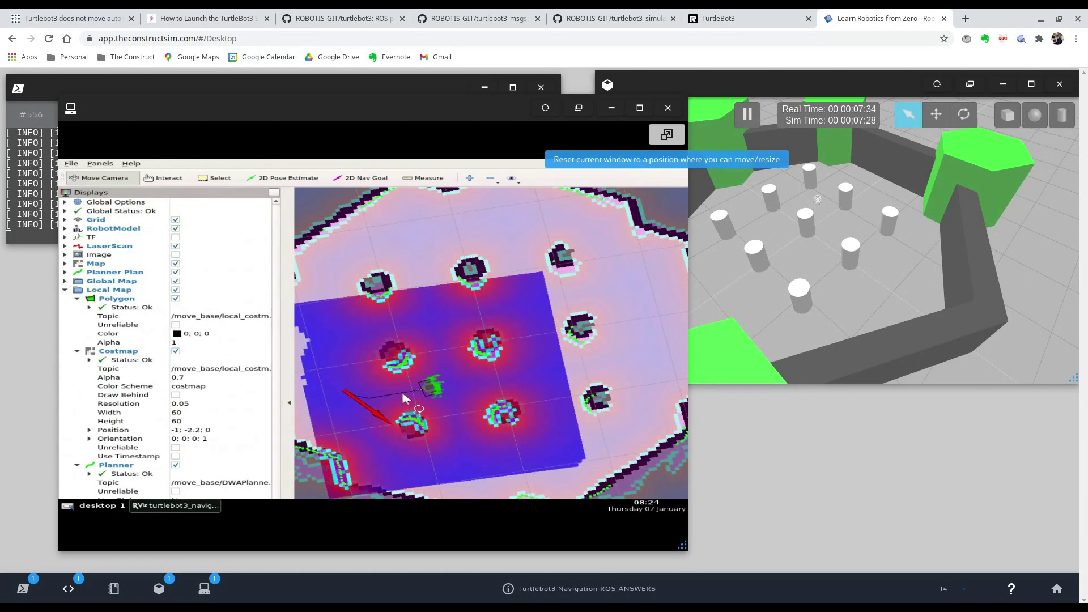
Orbit the Gazebo camera to confirm the burger reached the lower-left goal
left_click(834, 215)
scroll(847, 171, "up", 3)
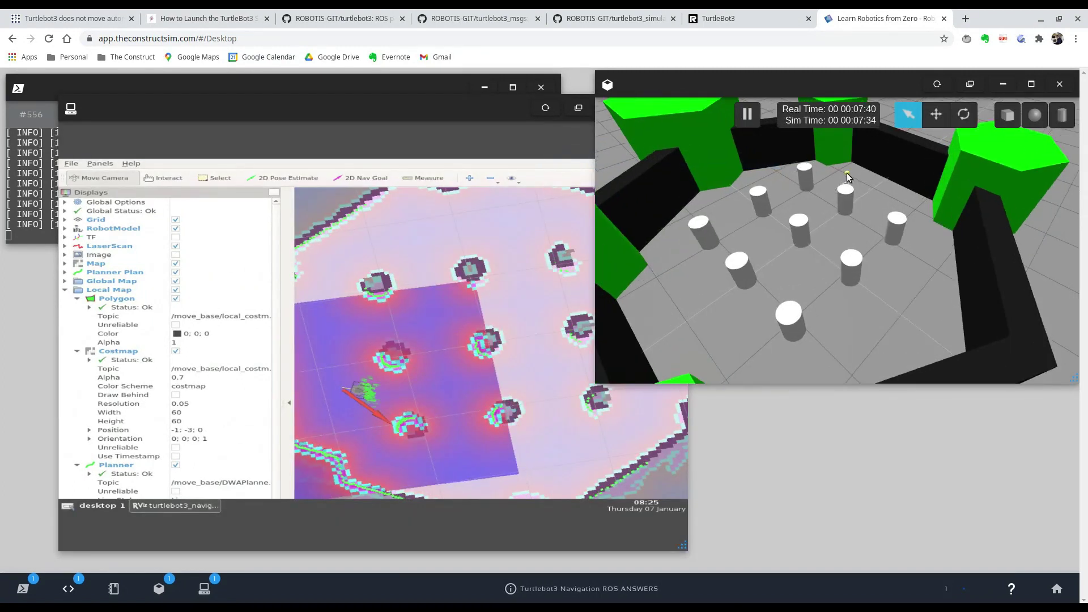
left_click_drag(847, 172, 835, 219)
scroll(834, 216, "down", 2)
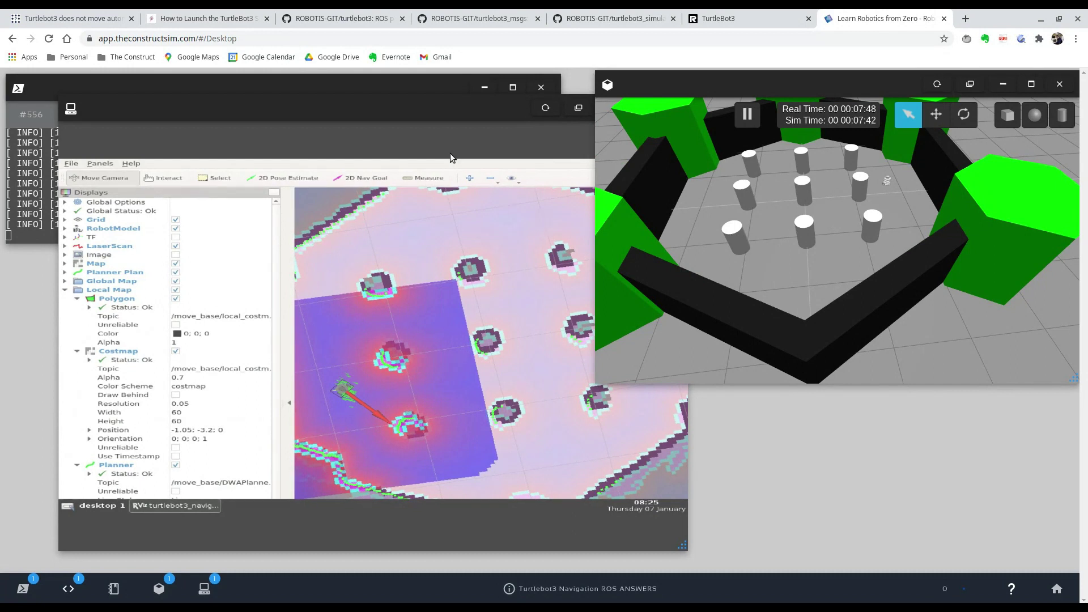
Place a second 2D Nav Goal near the top of the map, facing east
left_click(419, 145)
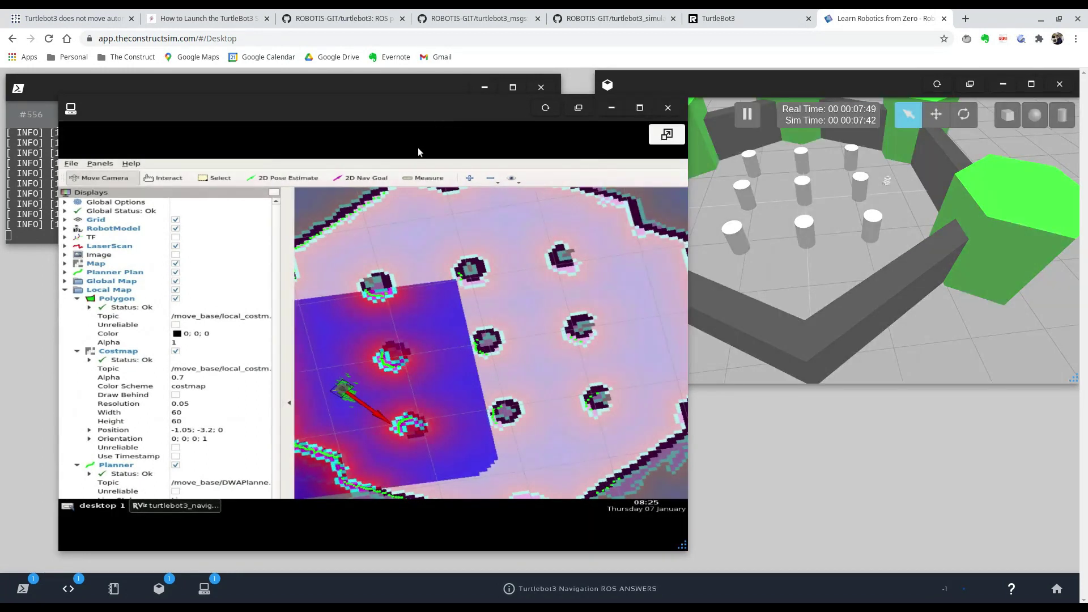
left_click(362, 178)
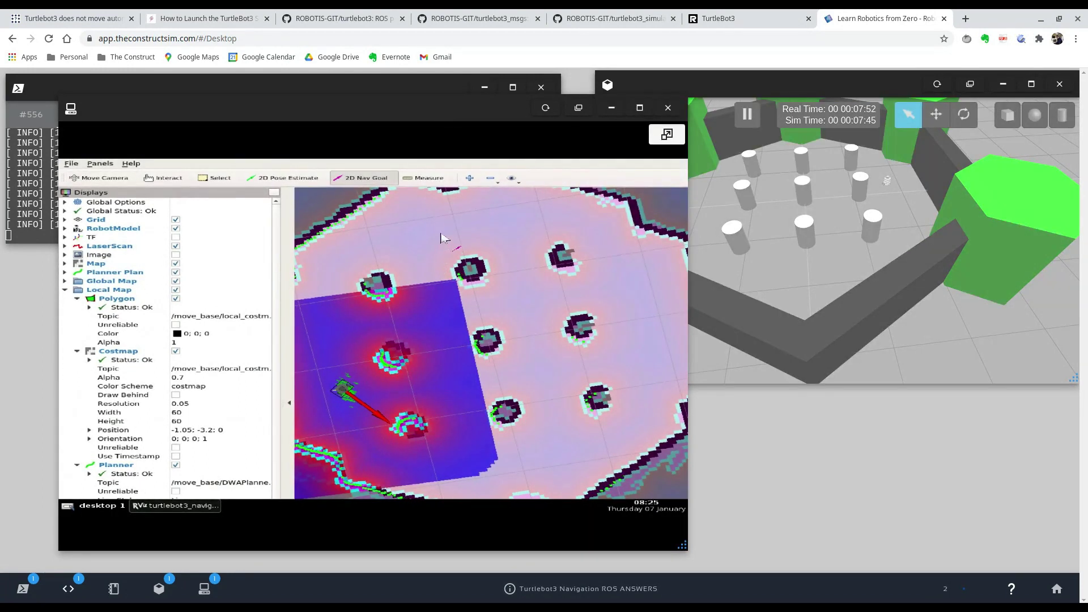
left_click_drag(468, 230, 469, 231)
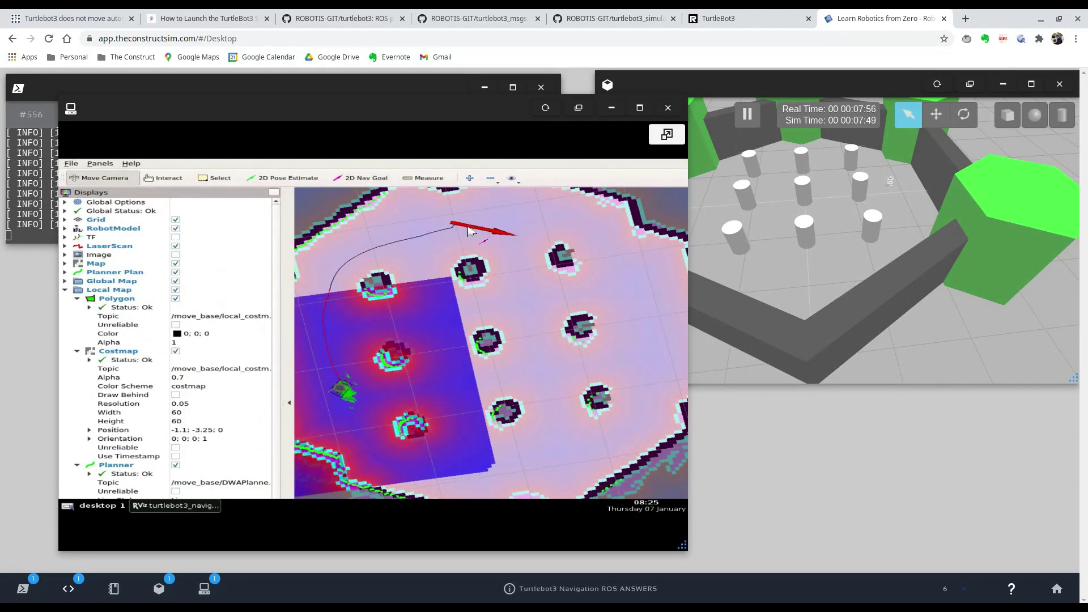